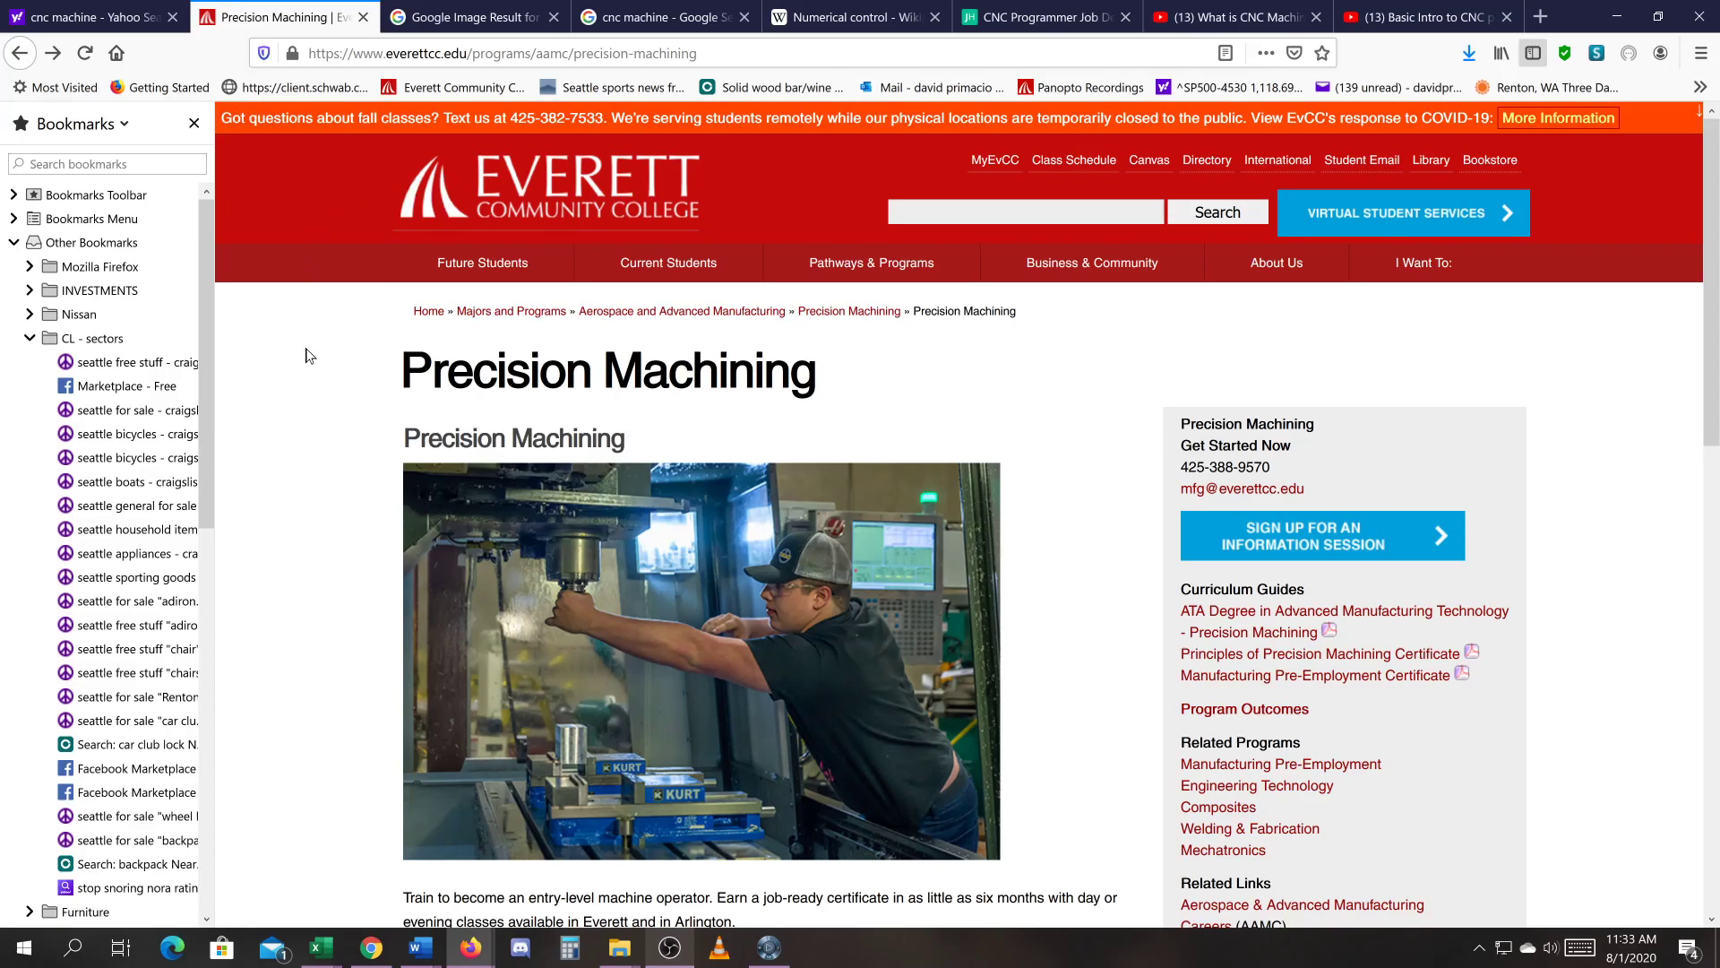
View the Huron Kmill 8 image result and browse the Google image results for CNC machines.
{"action": "left_click", "coordinate": [436, 19]}
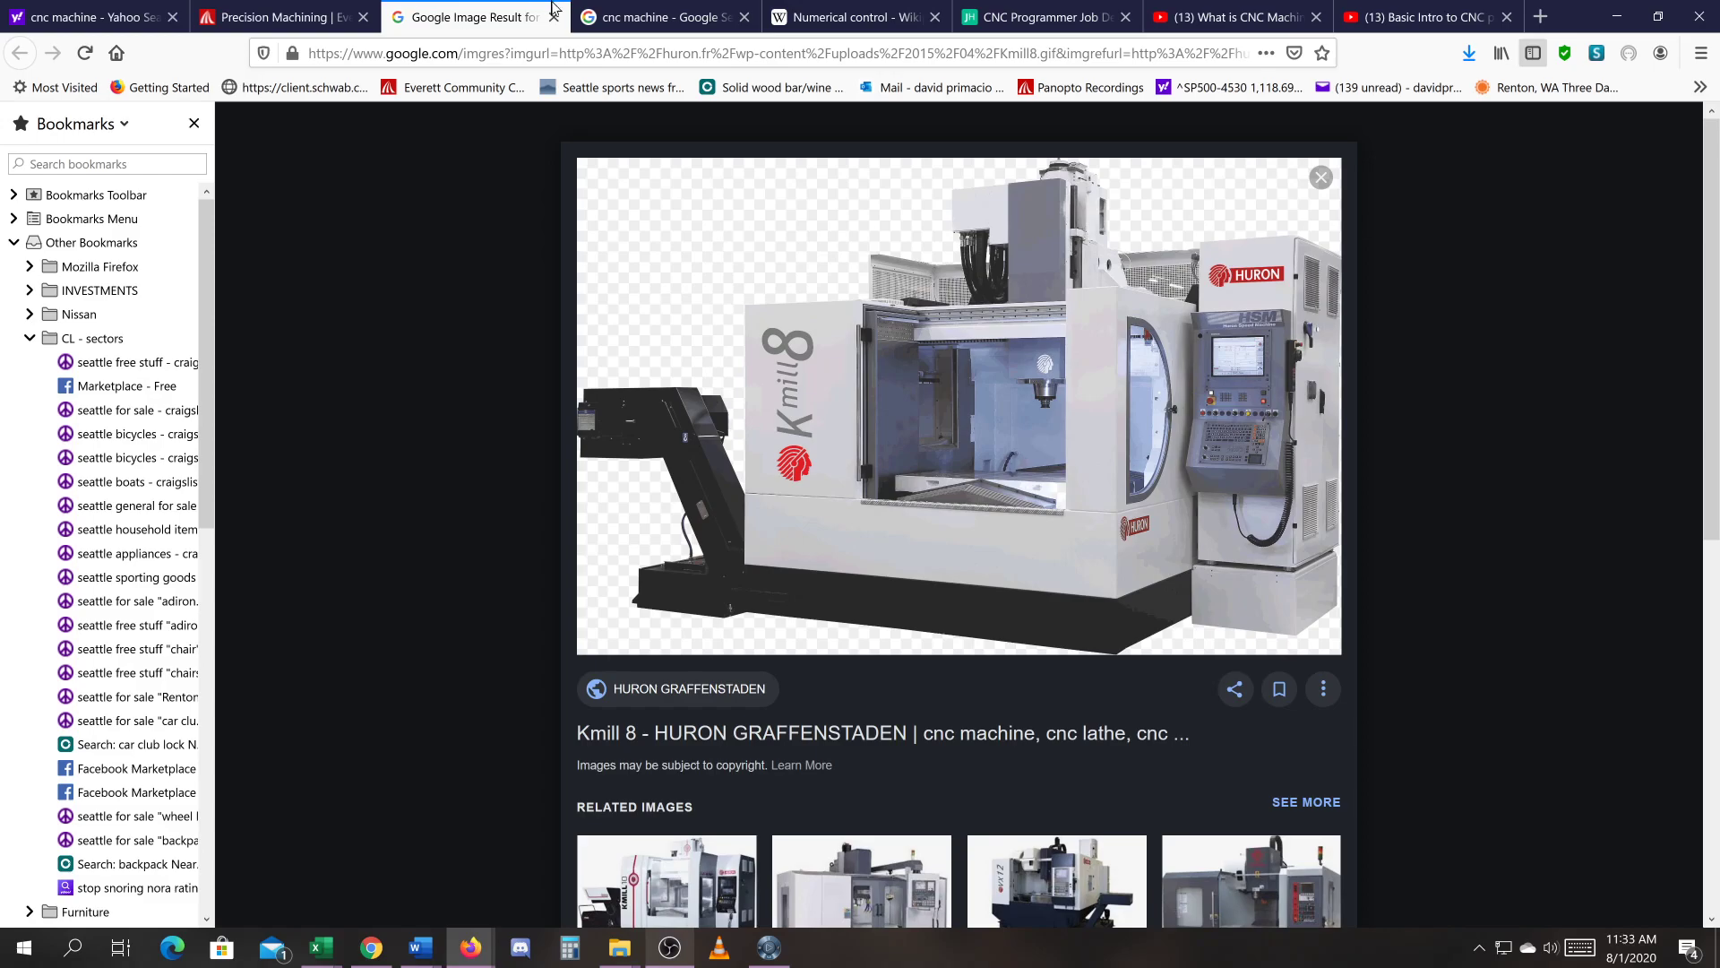
{"action": "left_click", "coordinate": [598, 18]}
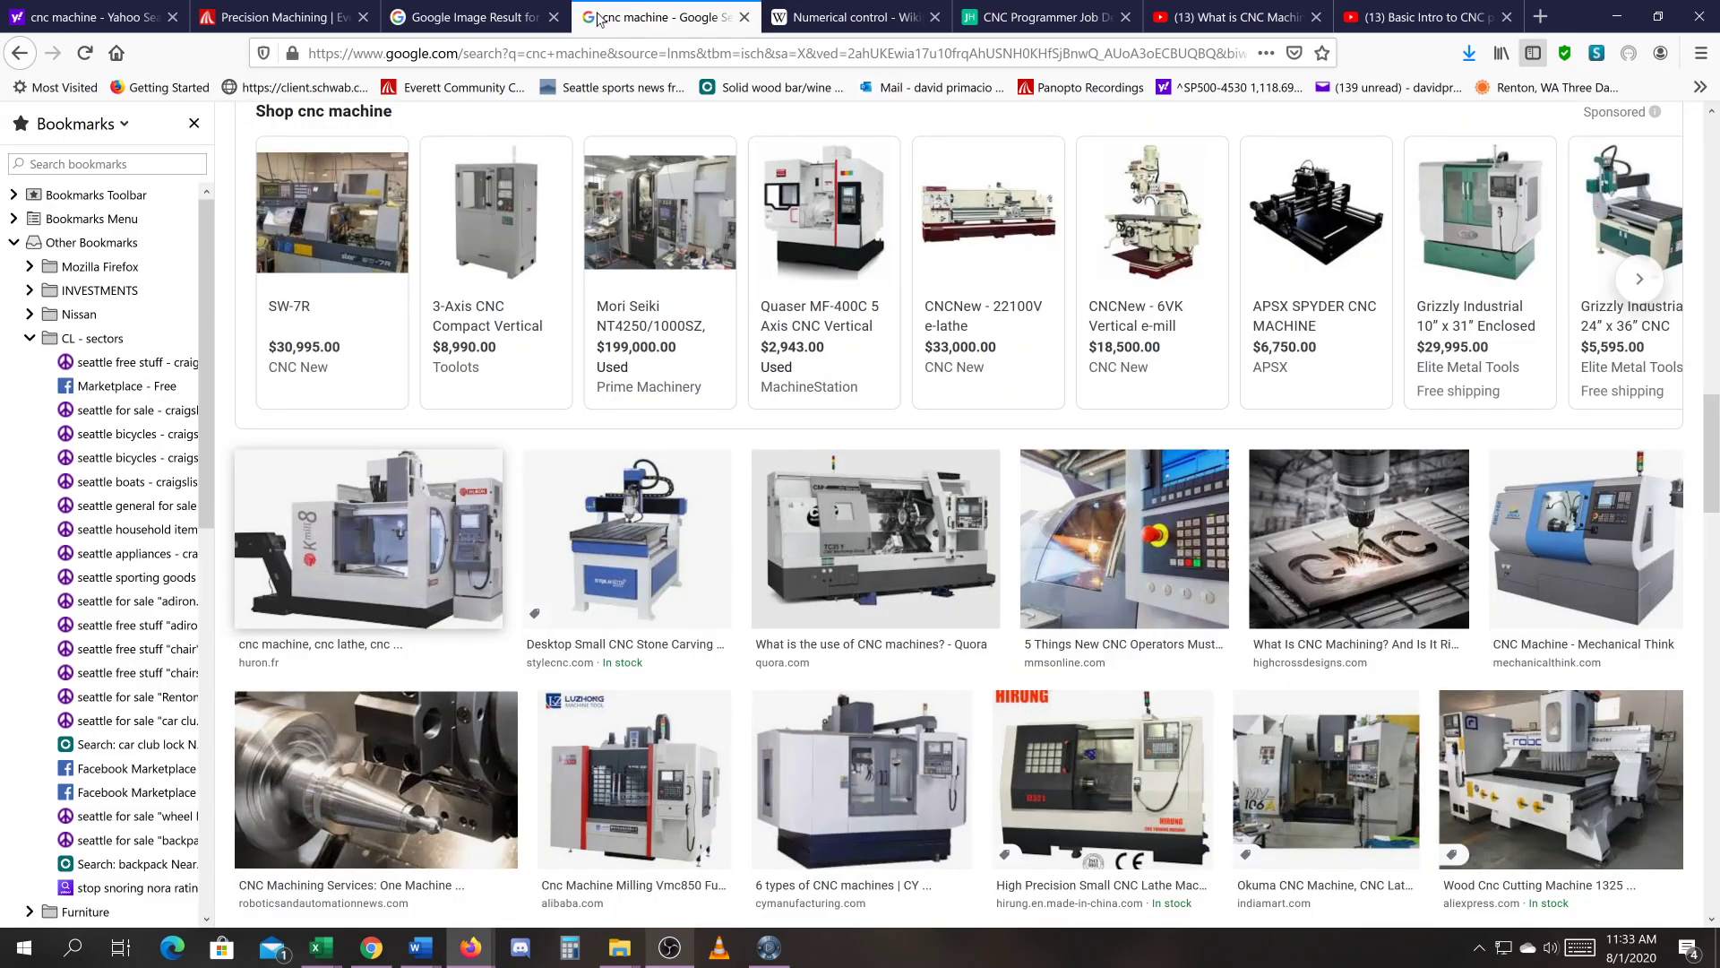
{"action": "left_click", "coordinate": [1711, 377]}
{"action": "left_click_drag", "start_coordinate": [1711, 376], "coordinate": [1707, 220]}
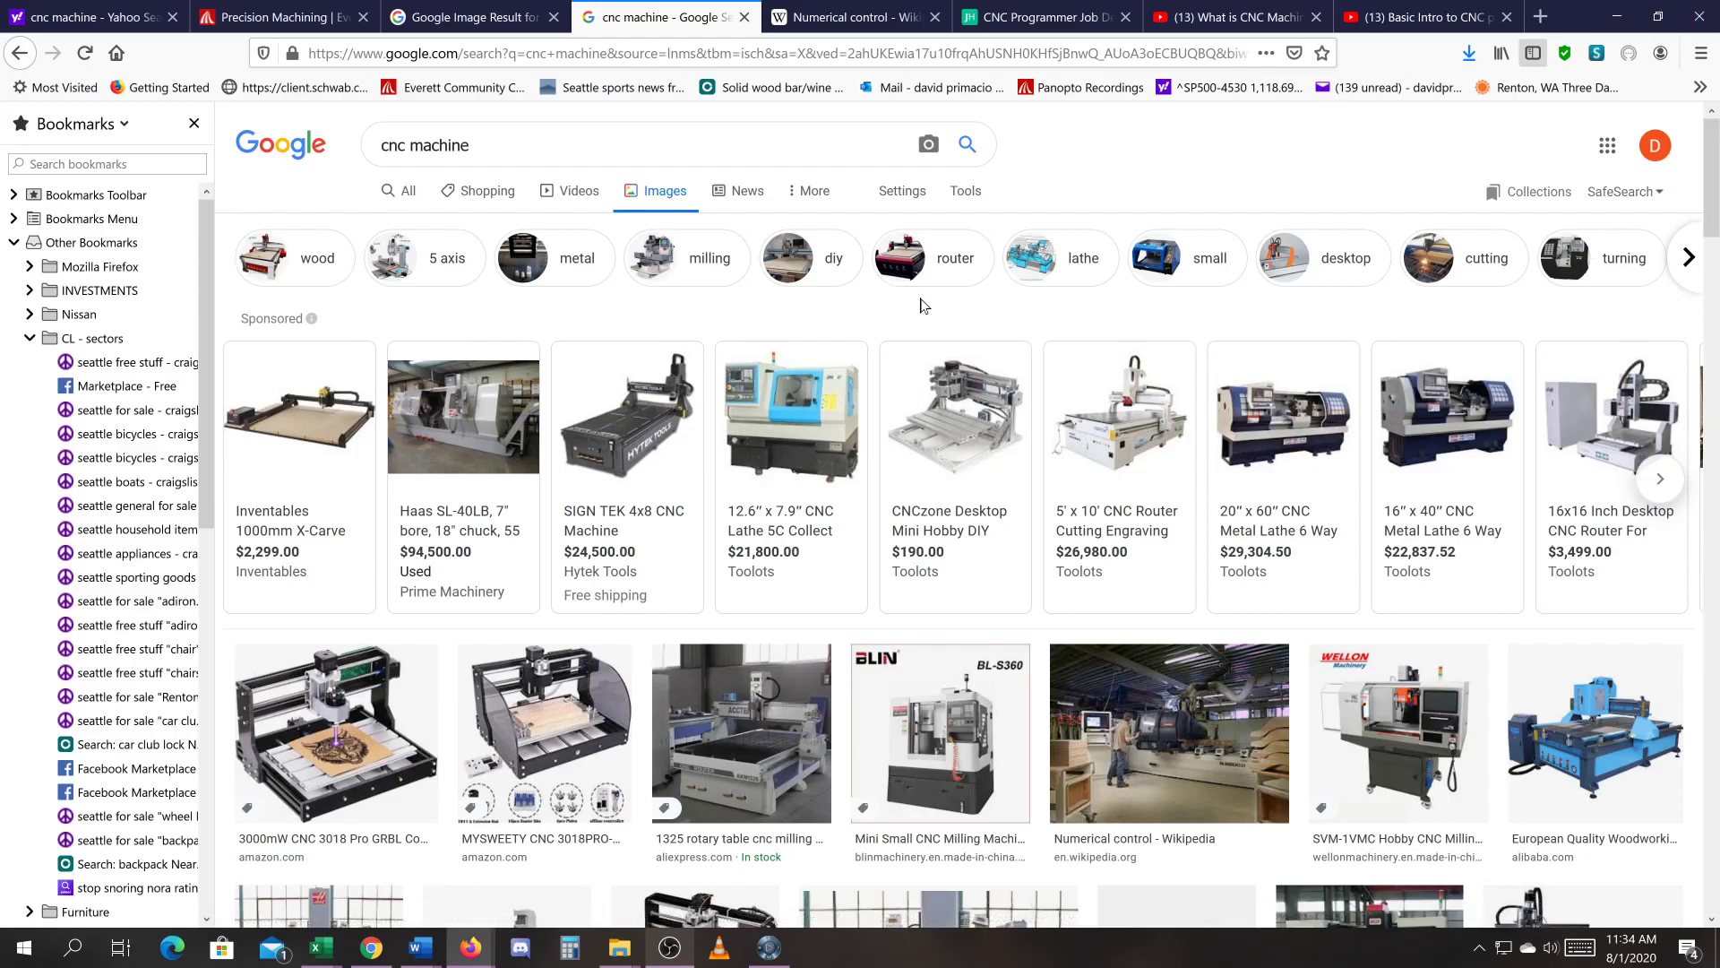
View the Numerical control article, the CNC Programmer job description and the two YouTube videos on CNC machining and programming.
{"action": "left_click", "coordinate": [854, 20]}
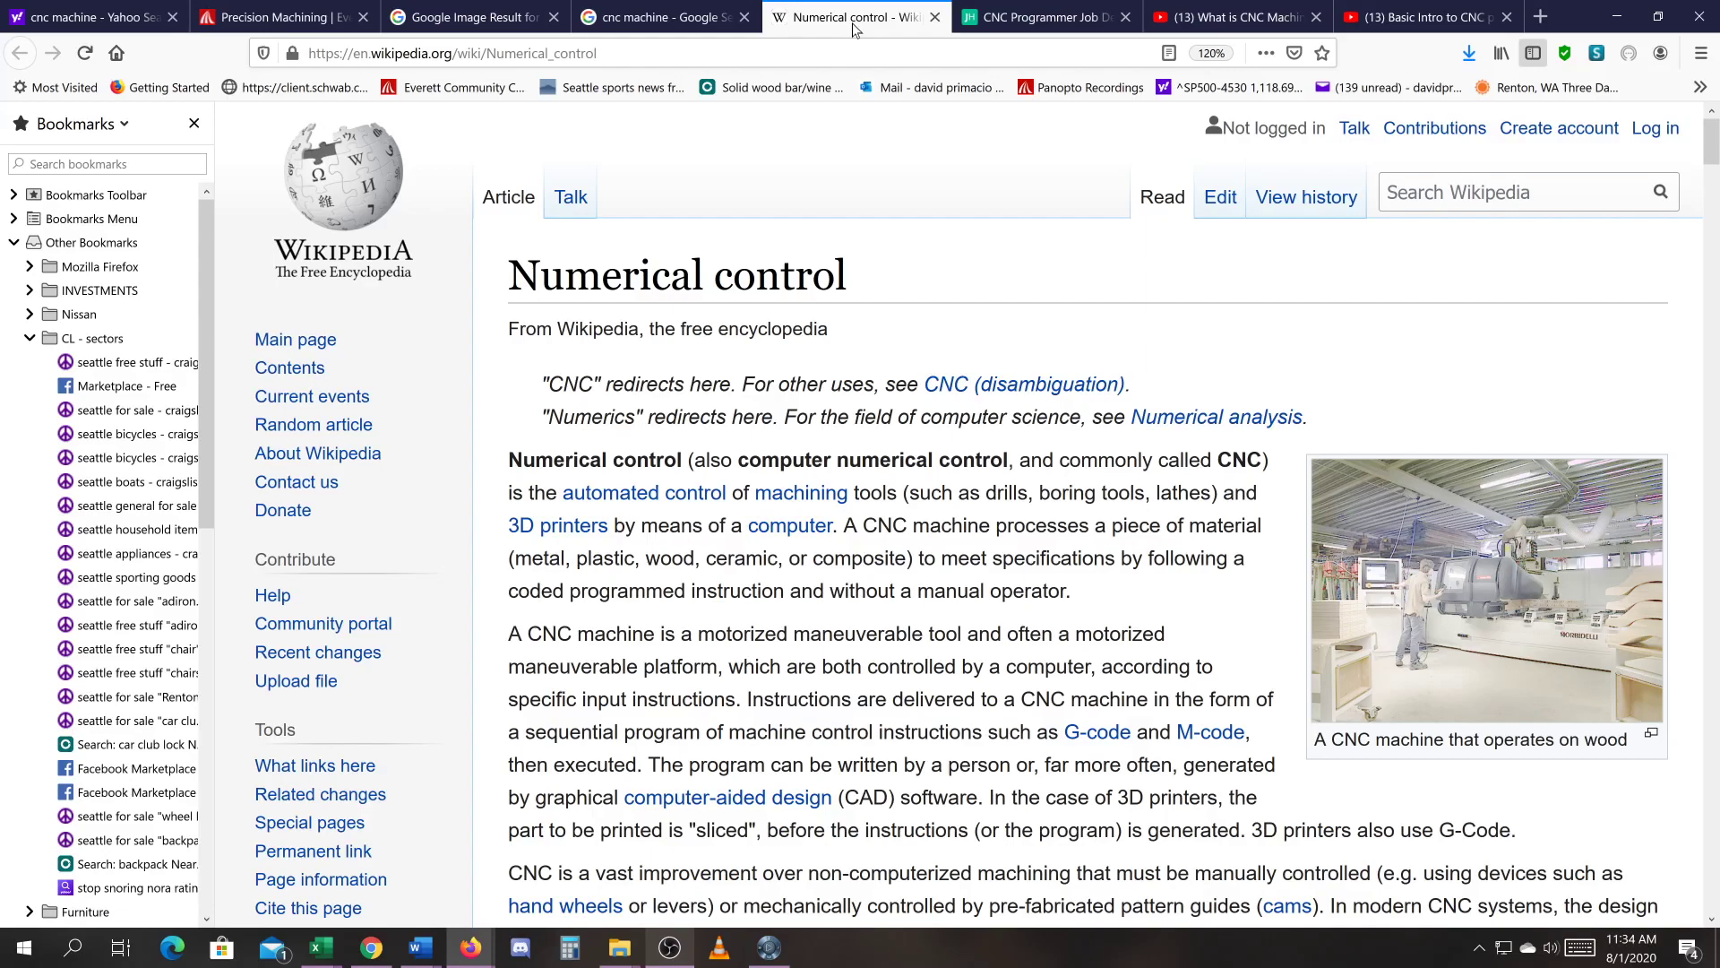
{"action": "left_click", "coordinate": [1032, 20]}
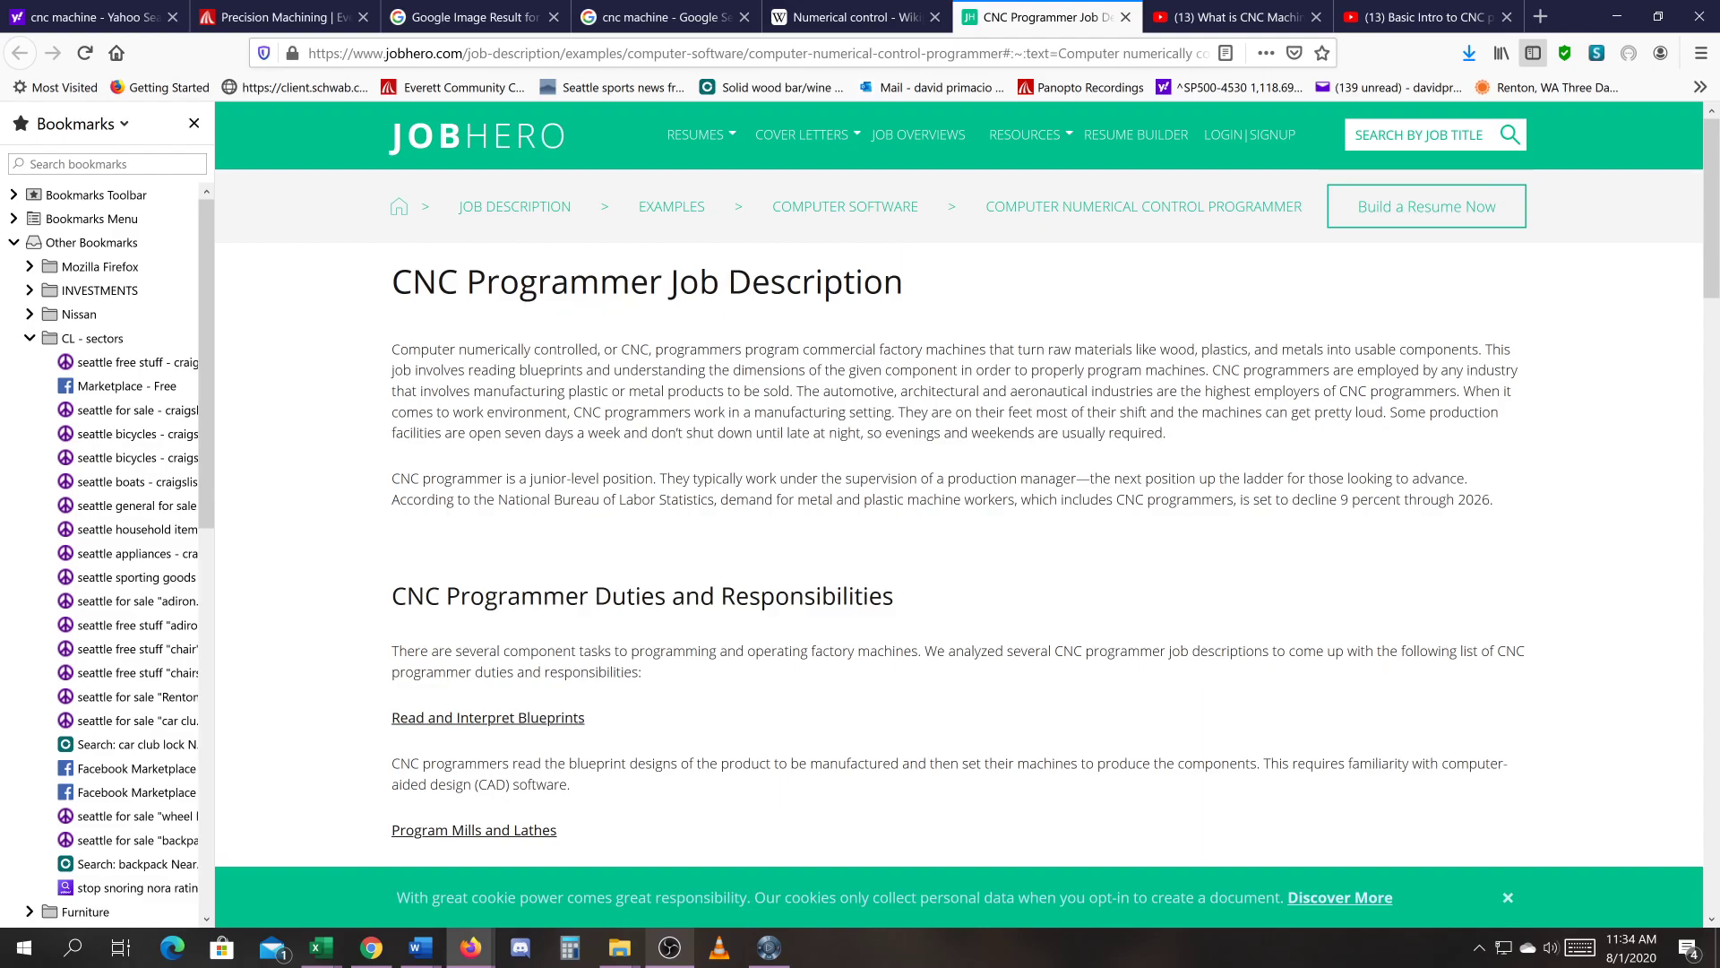
{"action": "left_click", "coordinate": [1201, 19]}
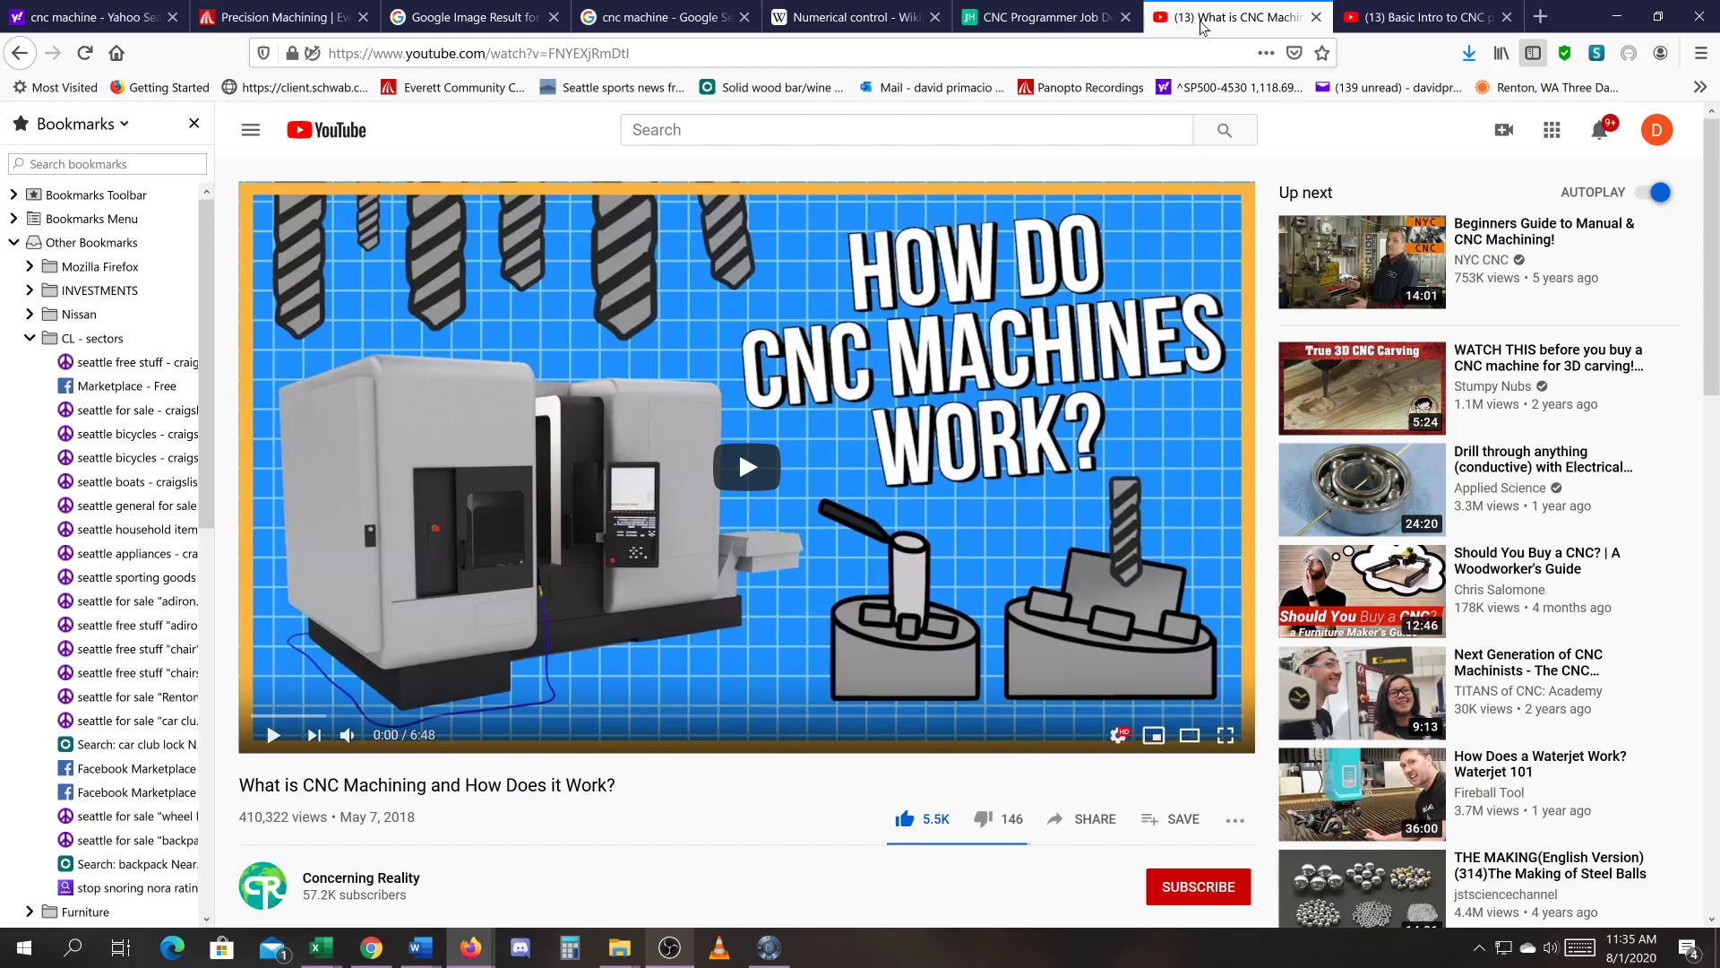
{"action": "left_click", "coordinate": [1388, 20]}
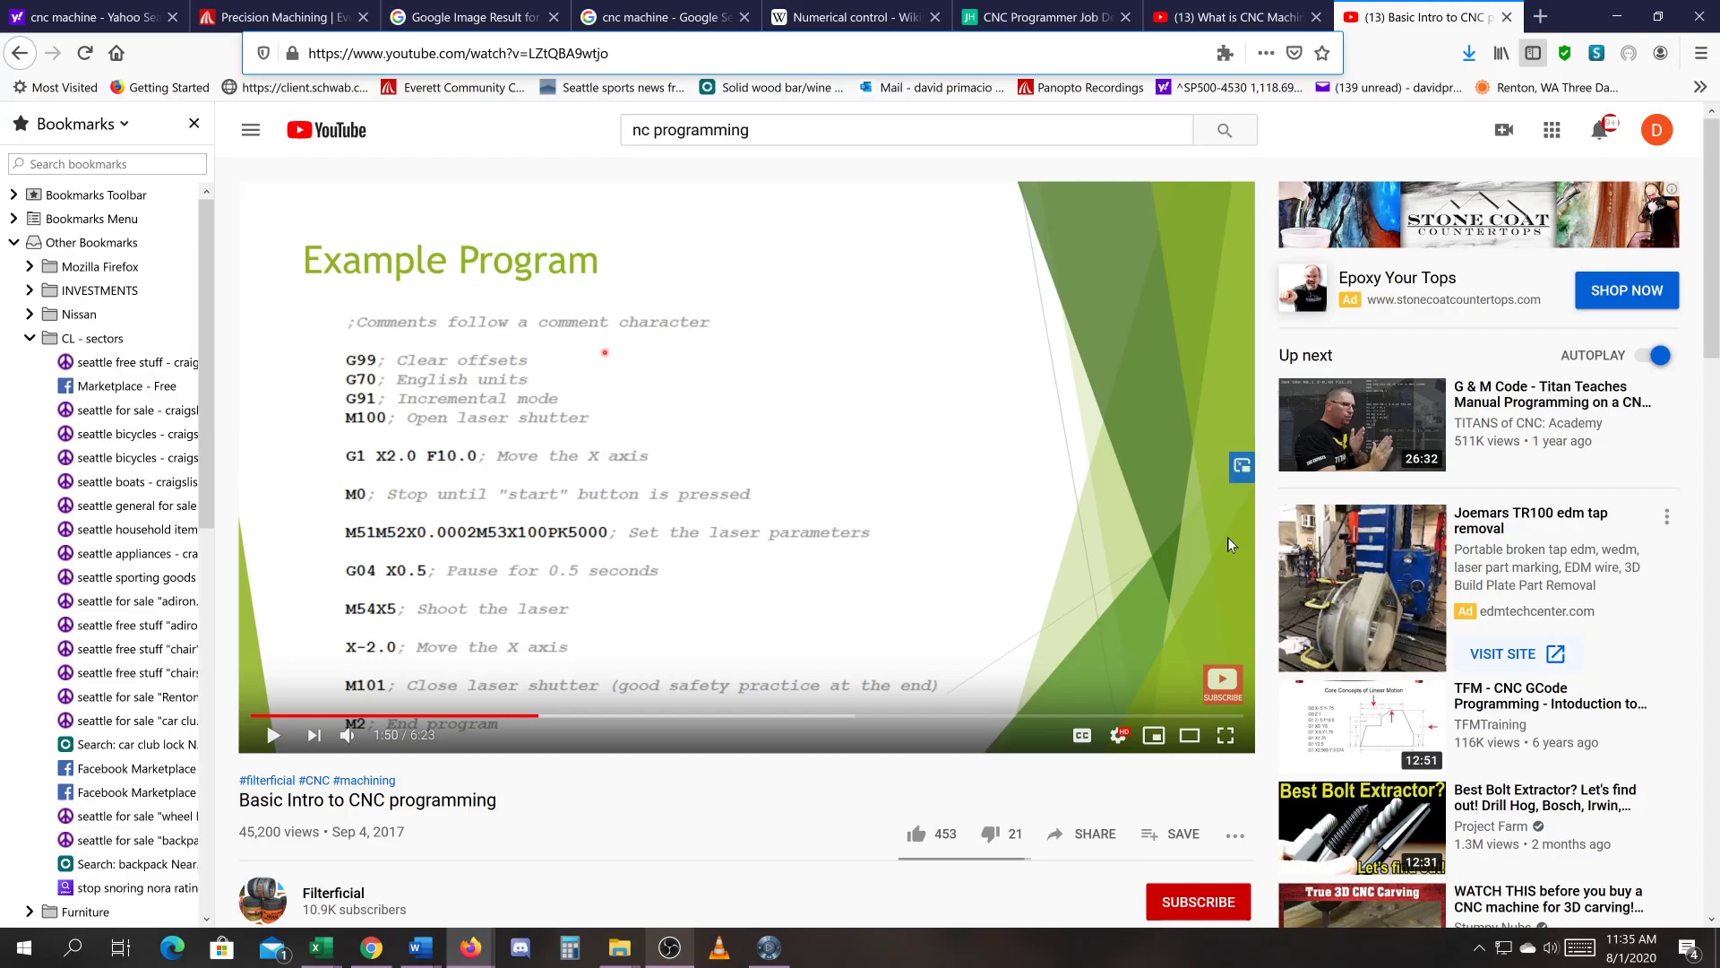
Switch to 3DEXPERIENCE, compute the tool path of Drilling.1 and play its simulation on the plate with the row of holes.
{"action": "left_click", "coordinate": [782, 957]}
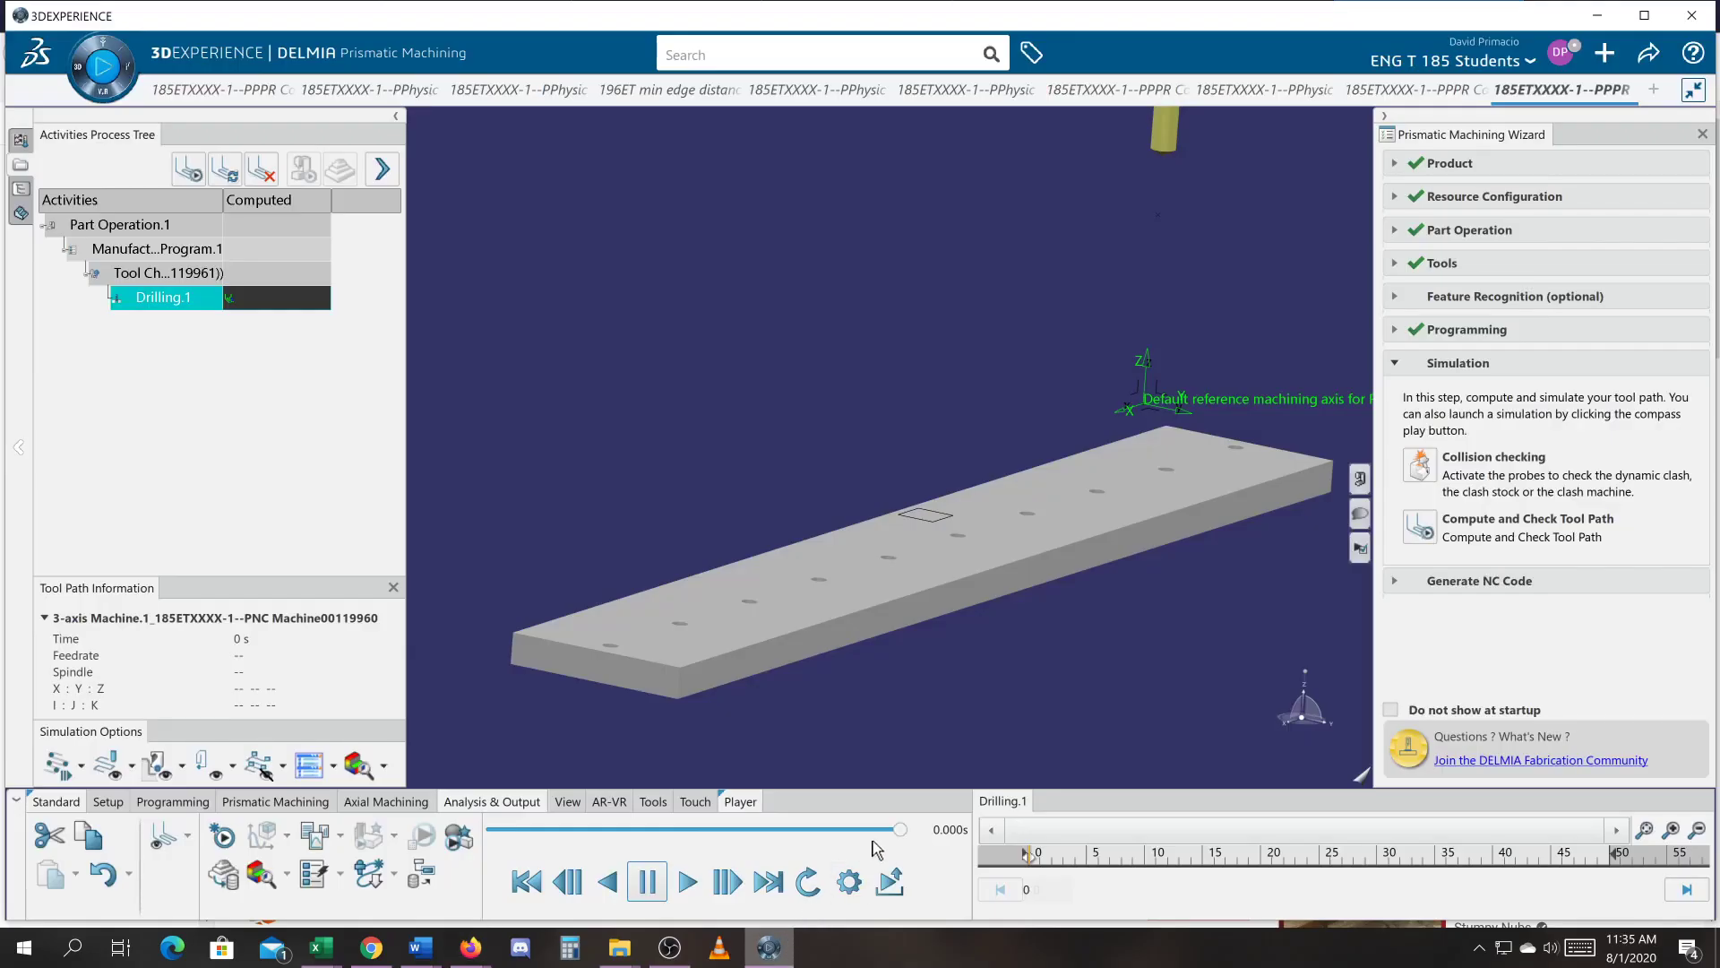
{"action": "middle_click_drag", "start_coordinate": [1021, 638], "coordinate": [994, 581]}
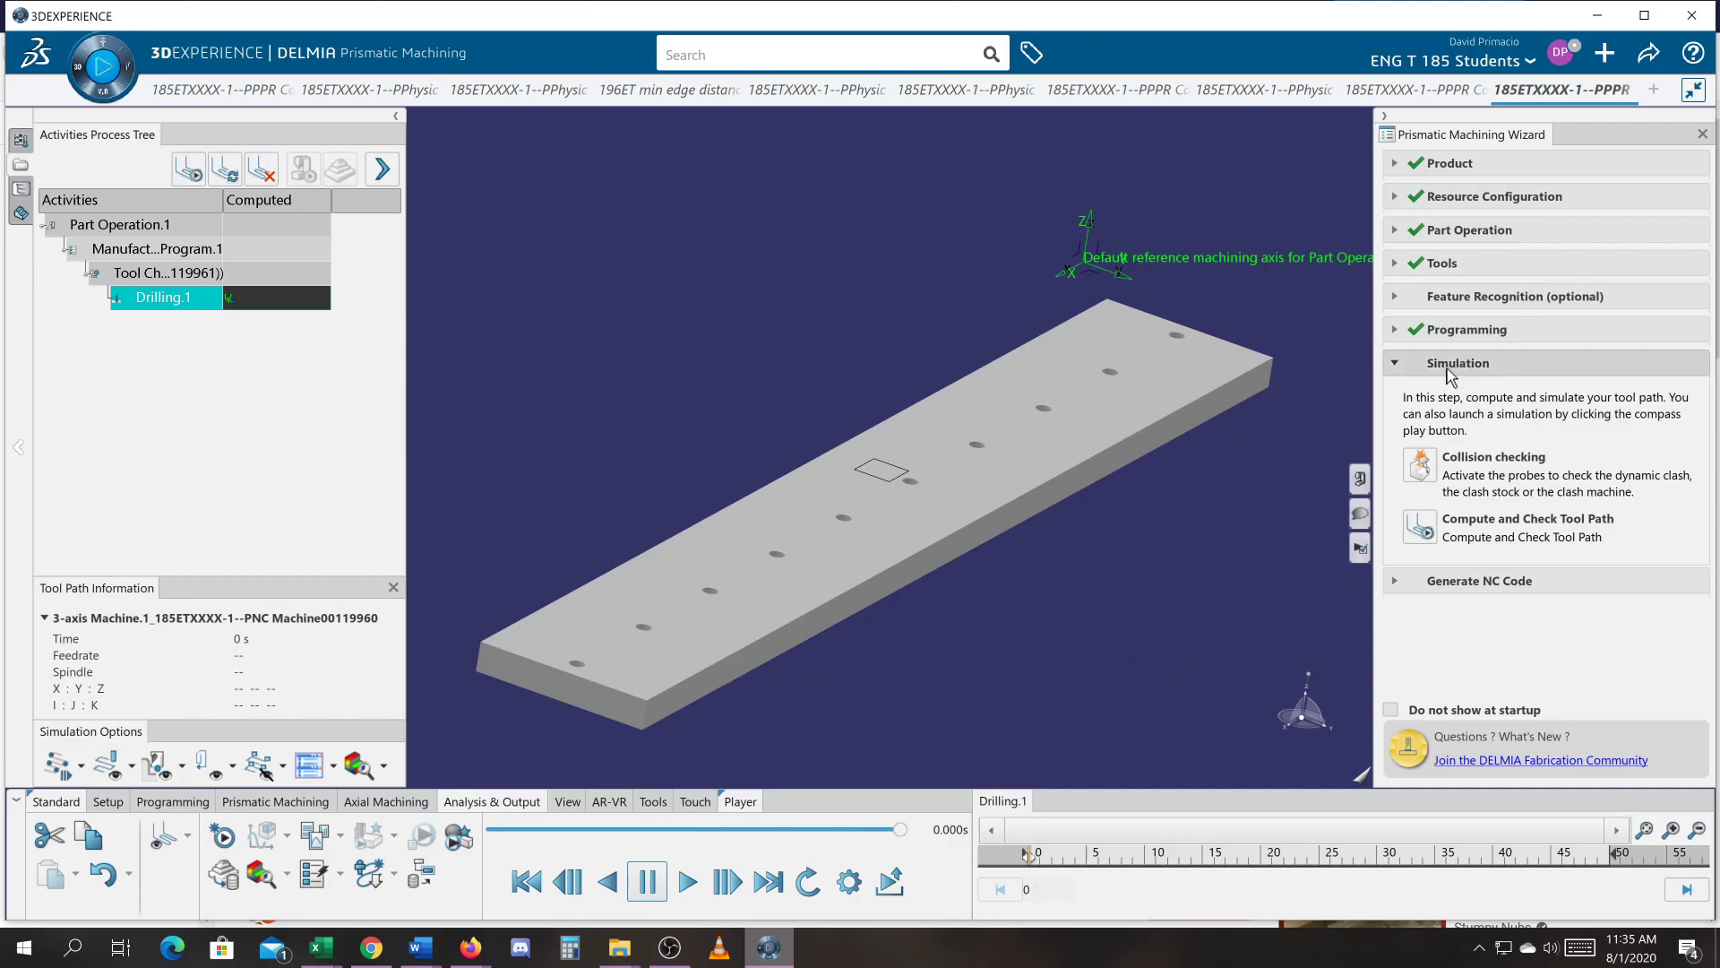
{"action": "left_click", "coordinate": [1427, 529]}
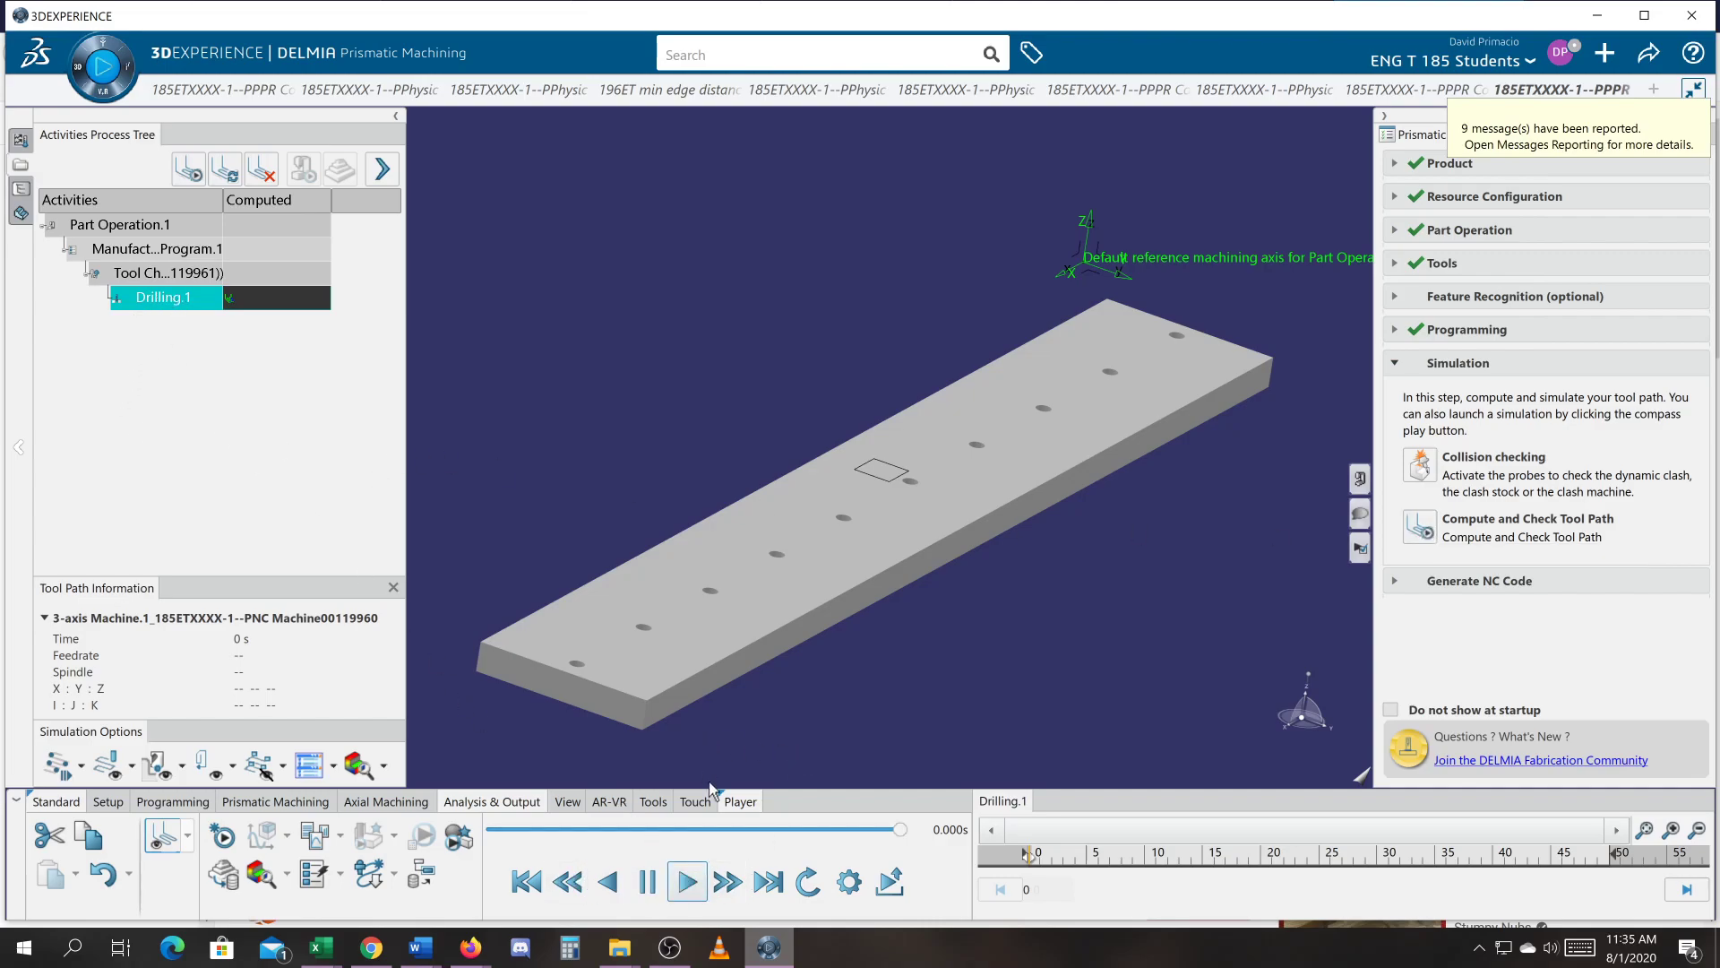
{"action": "left_click", "coordinate": [697, 888]}
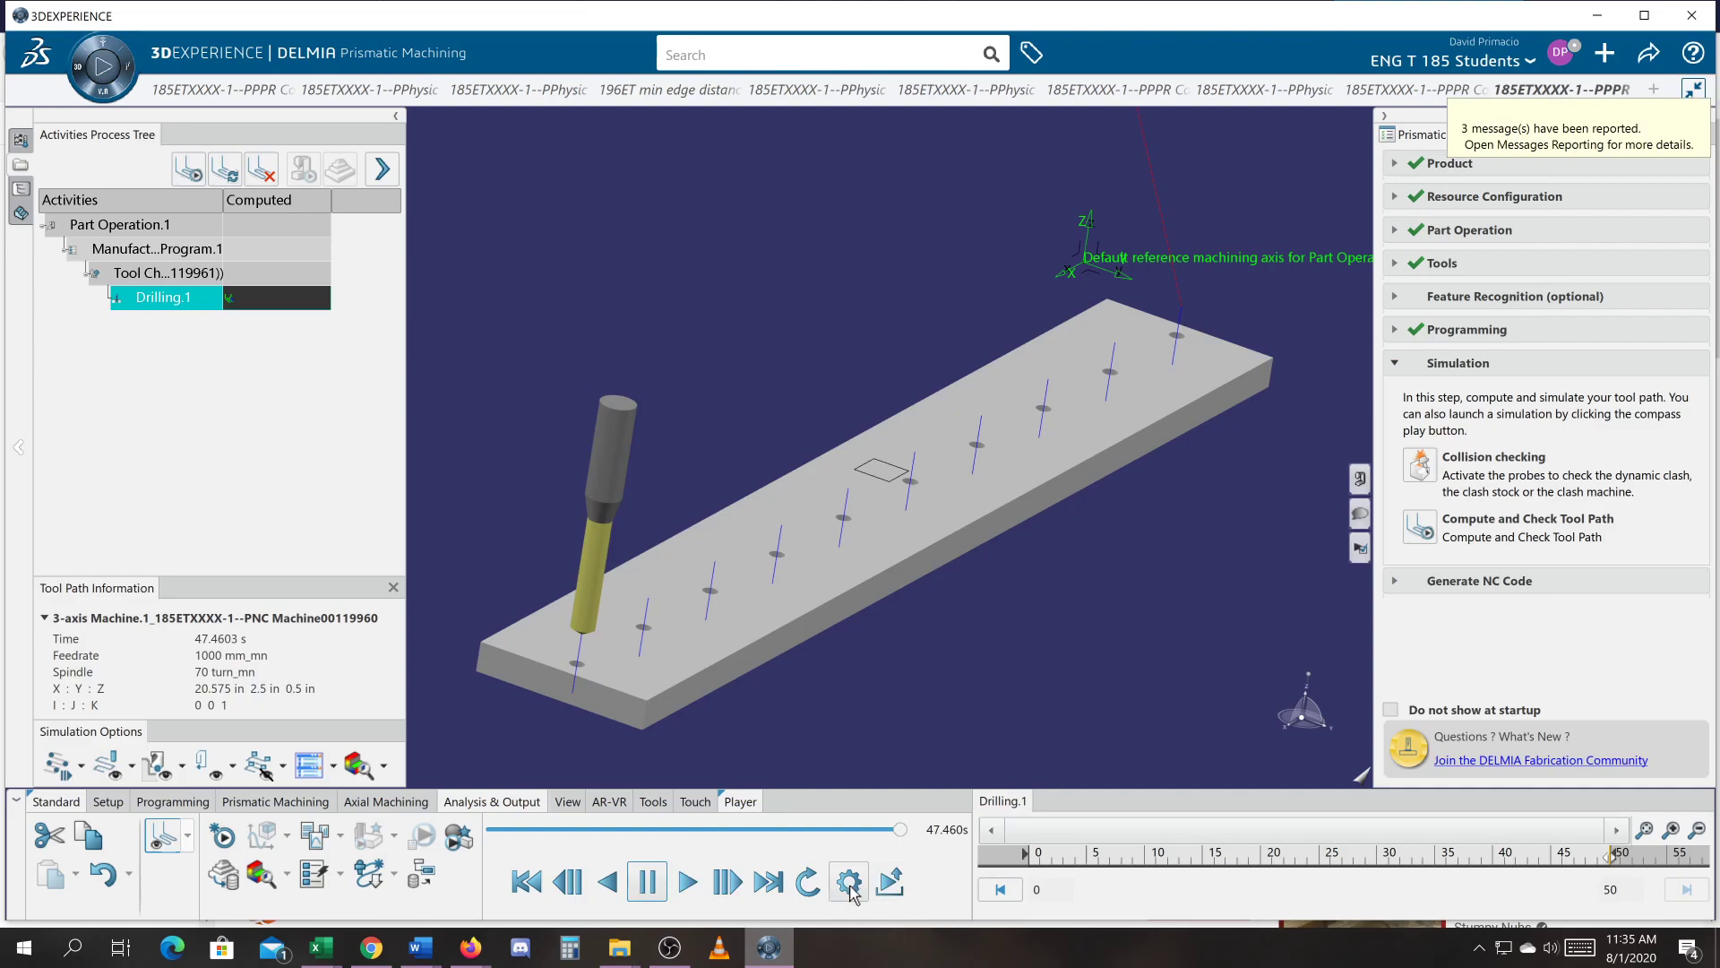
Widen the simulation player, checking its Simulation Options, and replay the drilling simulation.
{"action": "left_click_drag", "start_coordinate": [972, 882], "coordinate": [818, 881]}
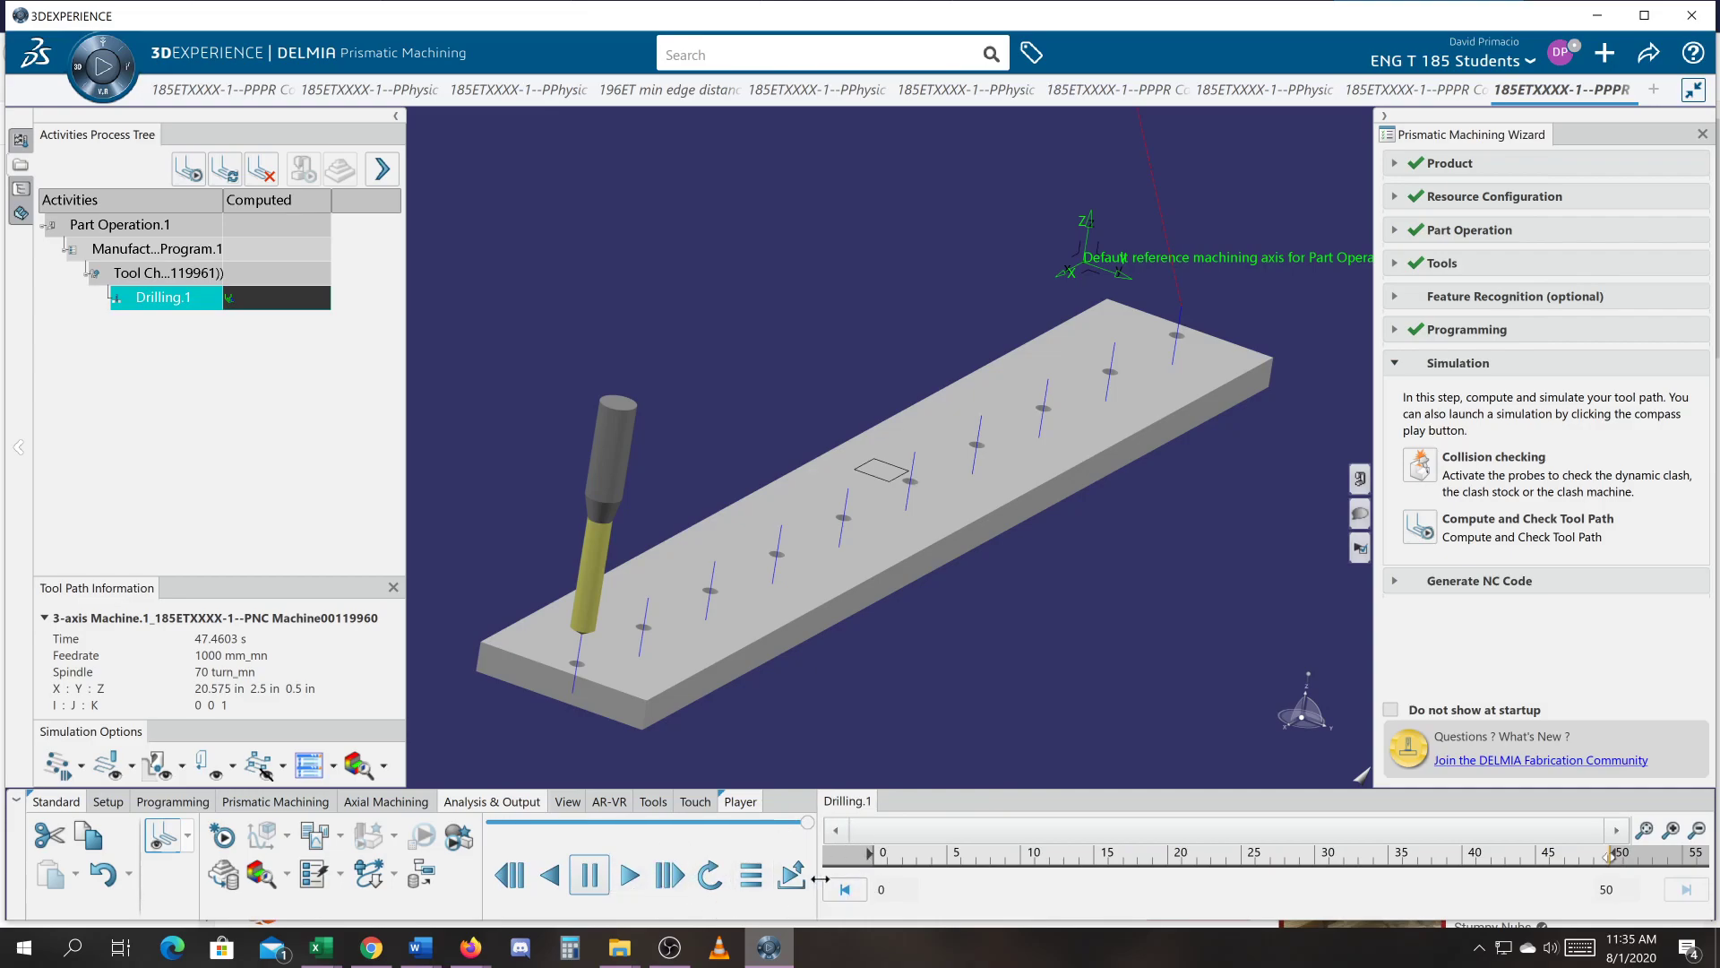
{"action": "left_click_drag", "start_coordinate": [821, 876], "coordinate": [1026, 880]}
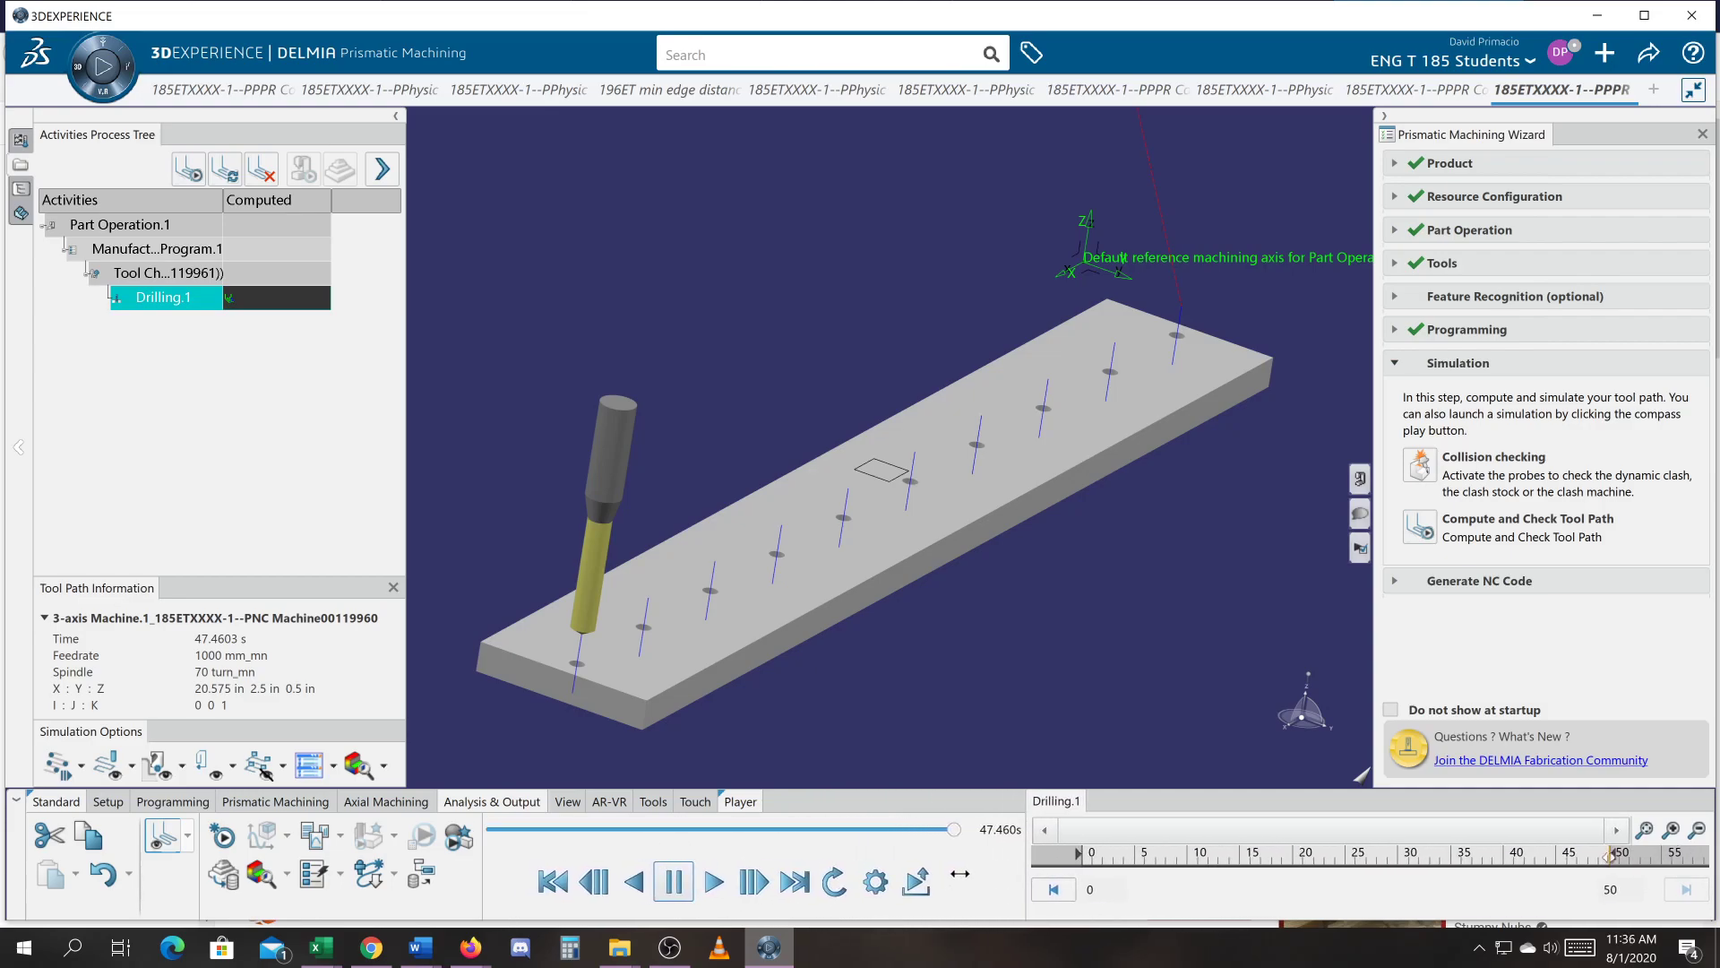
{"action": "left_click", "coordinate": [868, 886]}
{"action": "left_click_drag", "start_coordinate": [1219, 717], "coordinate": [1111, 718]}
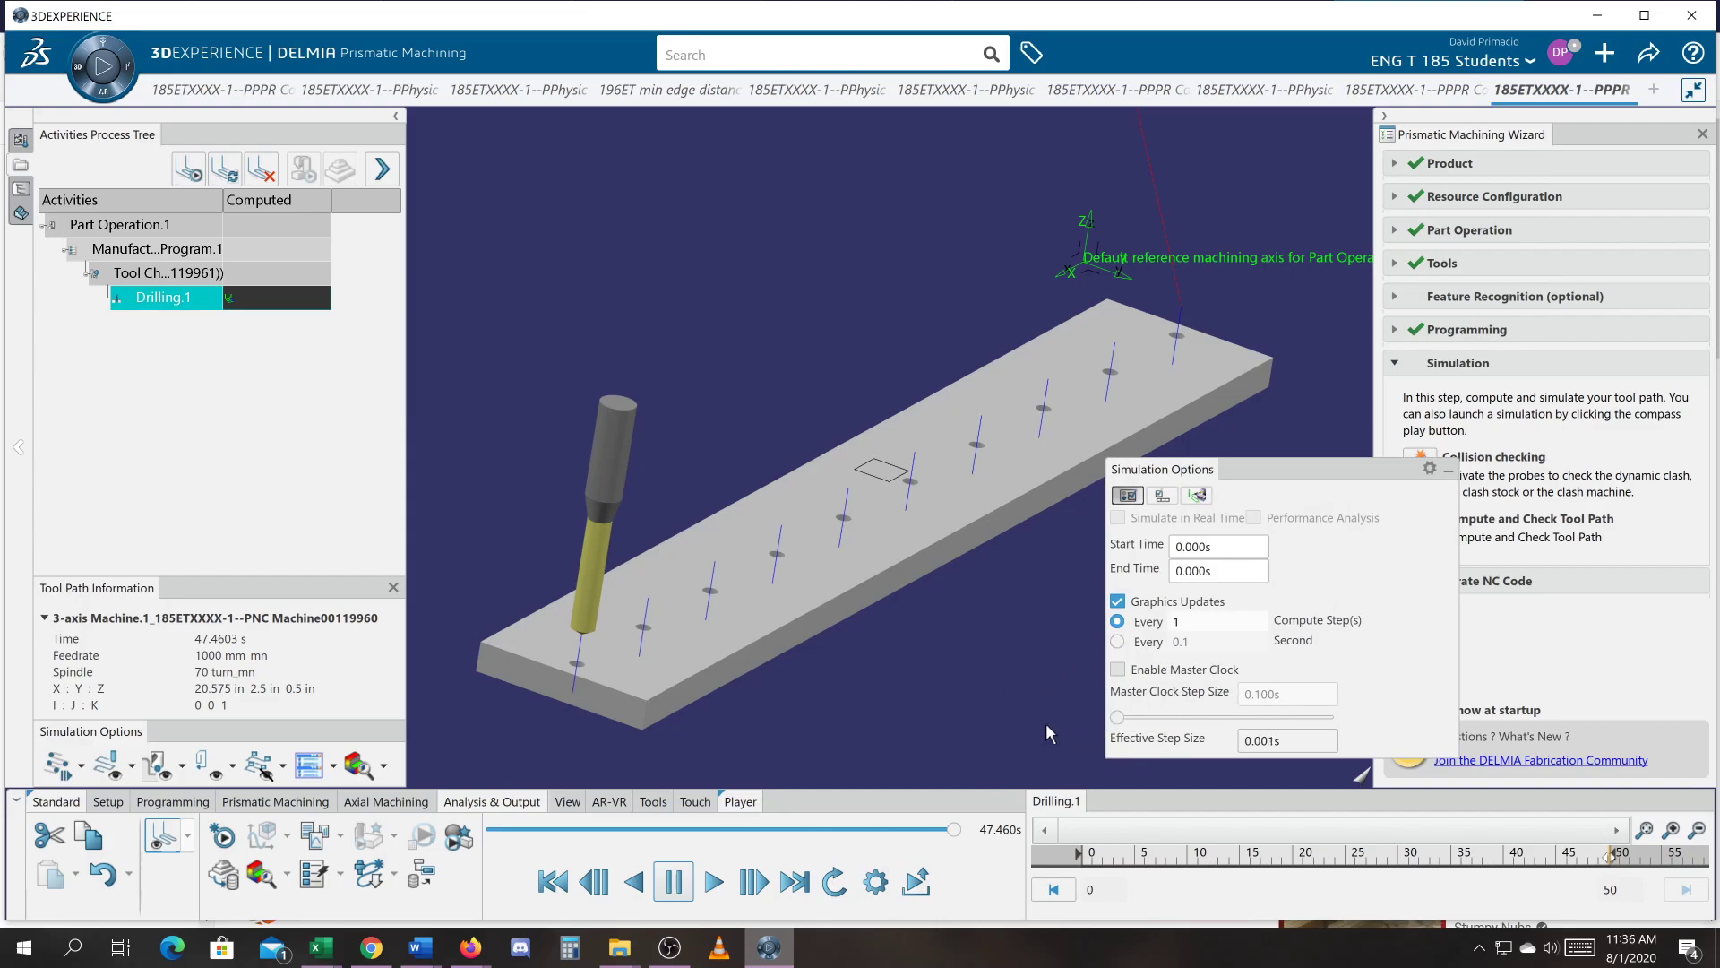
{"action": "left_click", "coordinate": [1451, 475]}
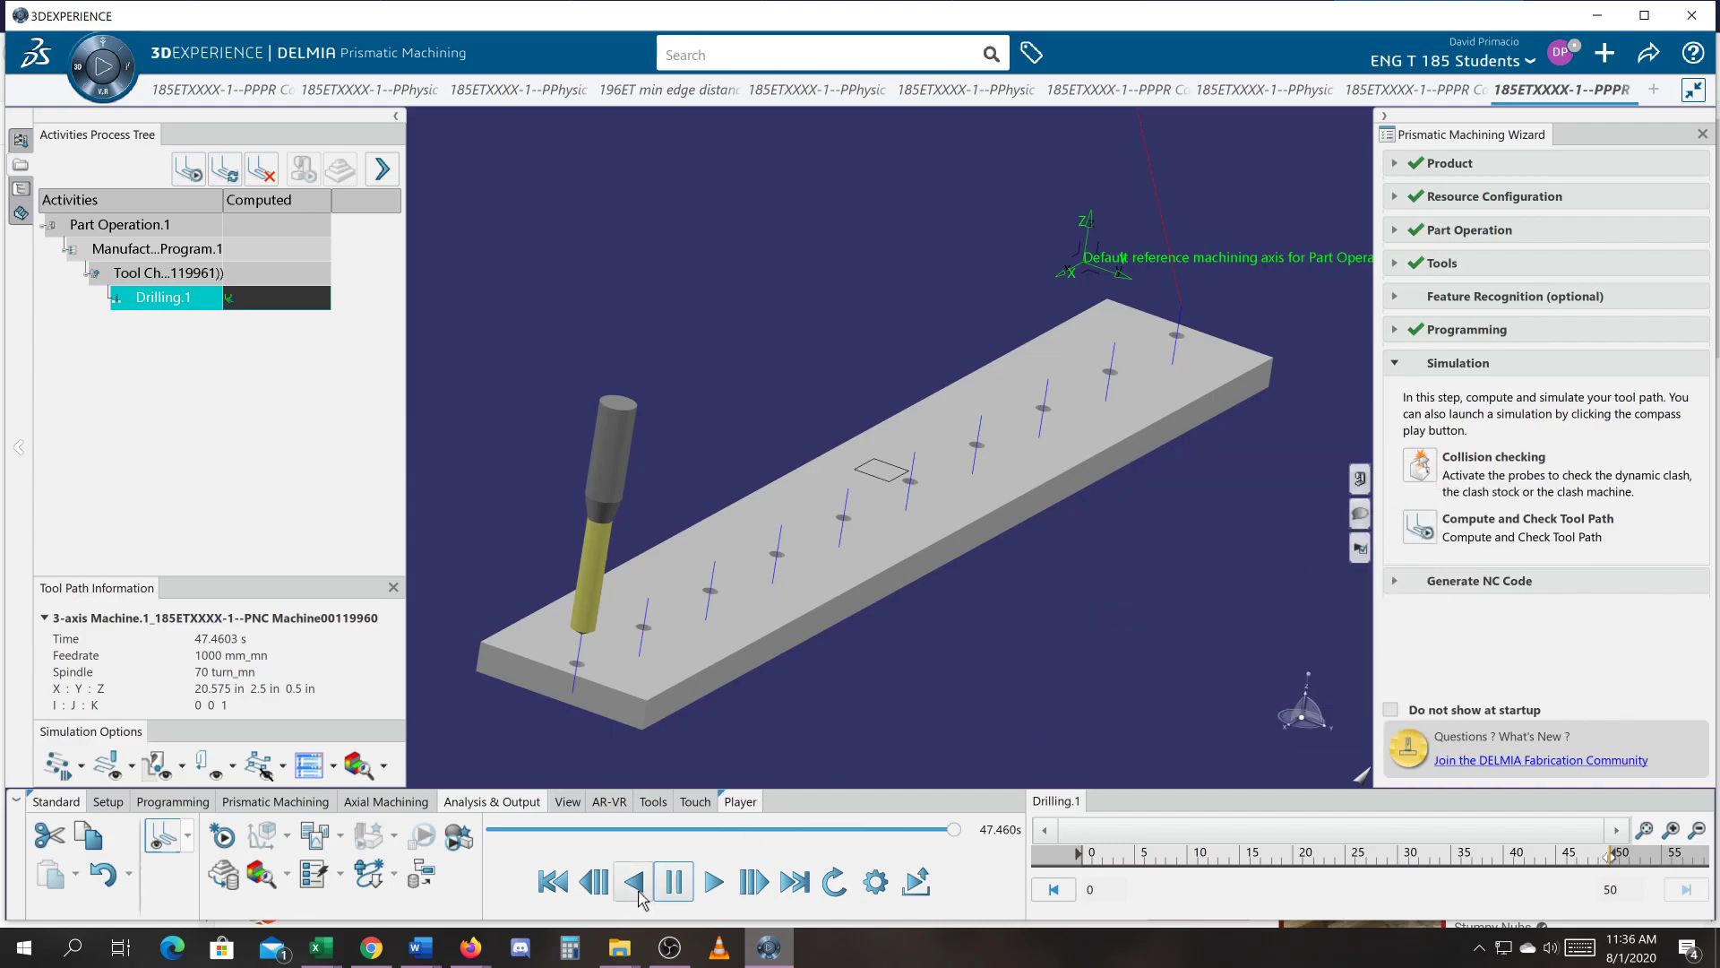
{"action": "left_click", "coordinate": [715, 884]}
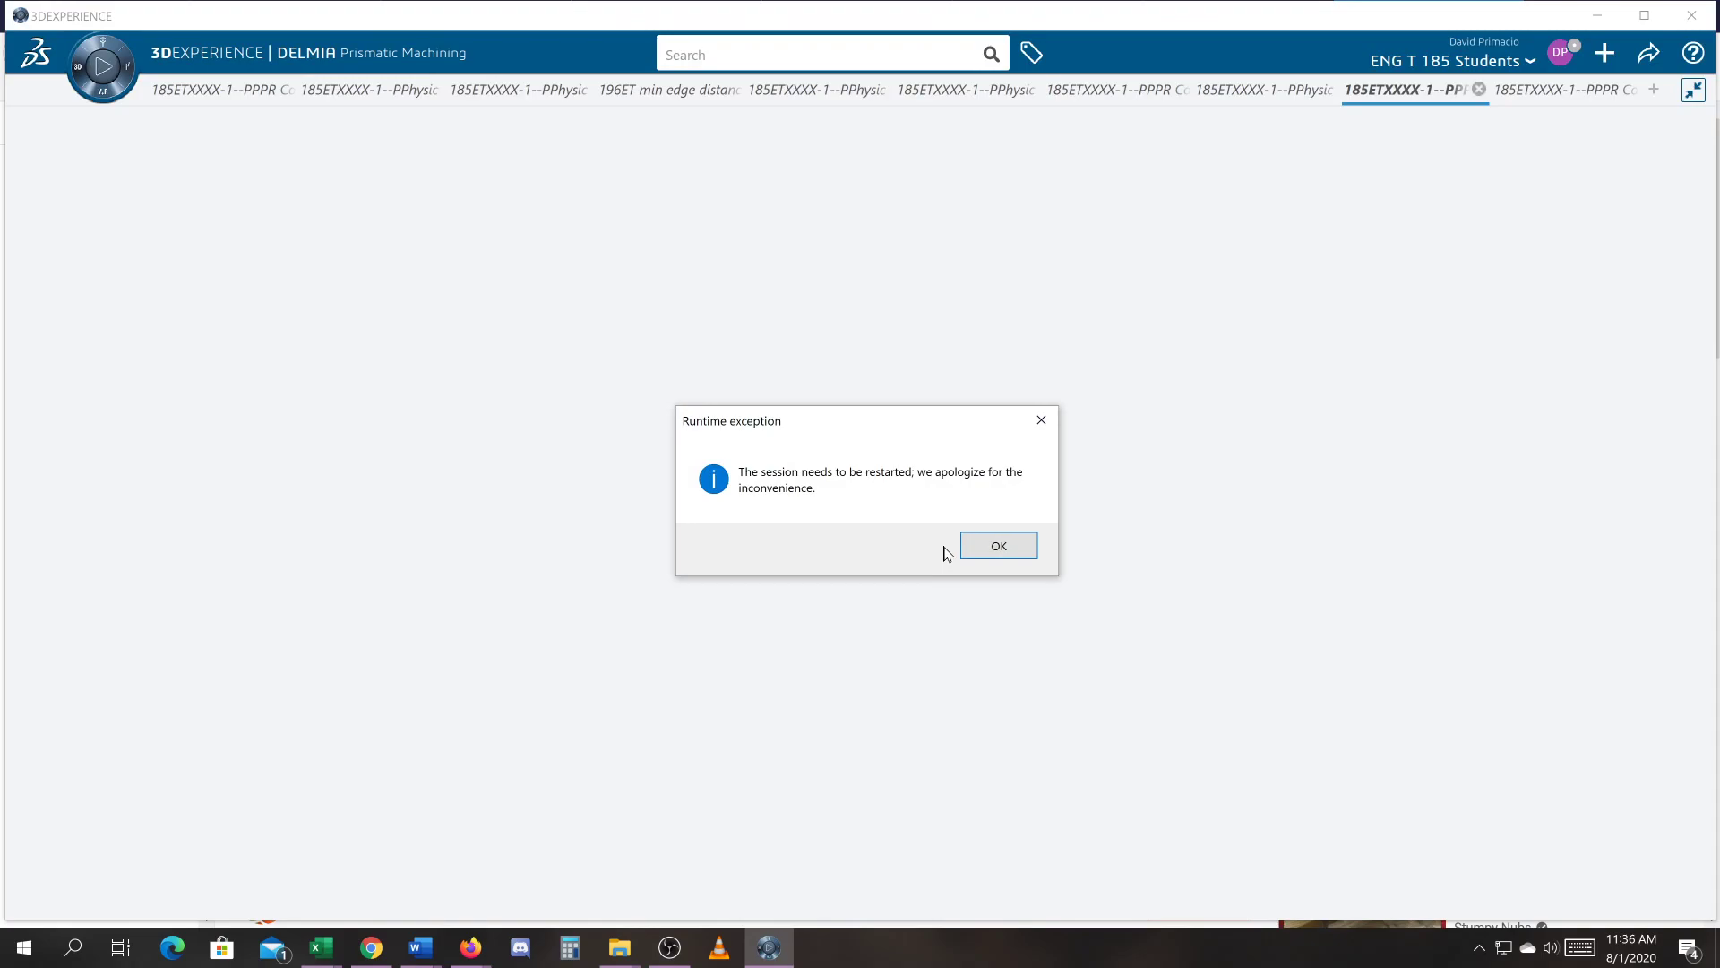
{"action": "key", "text": "alt+Tab"}
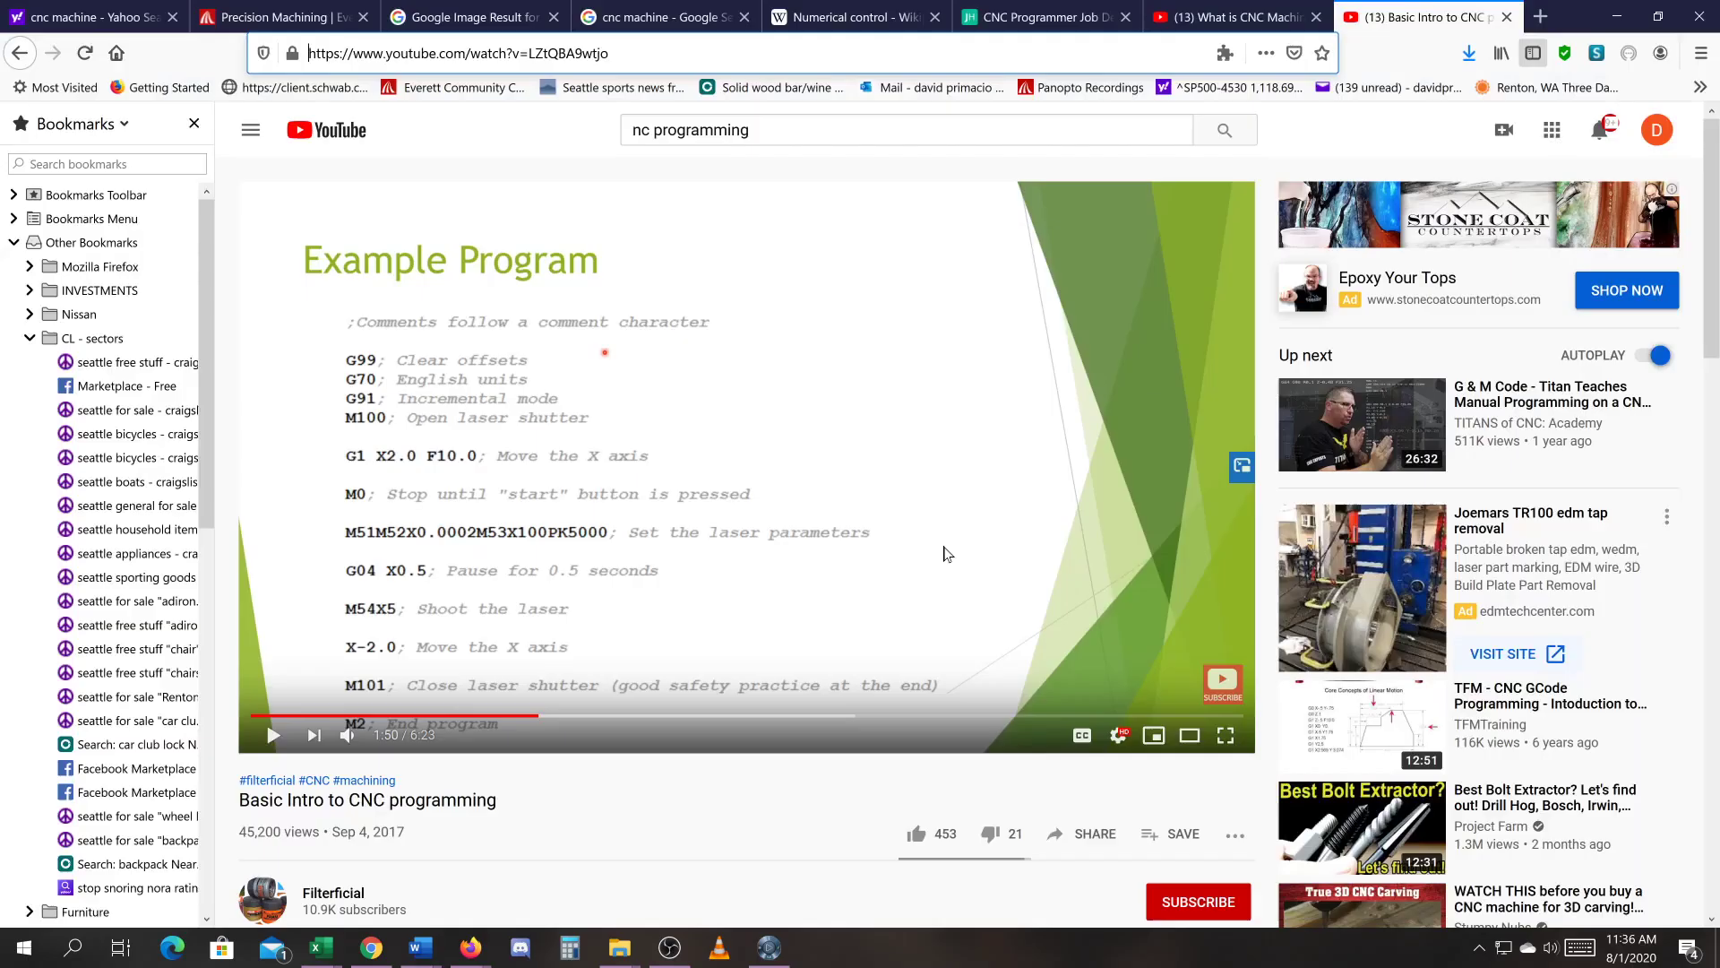
{"action": "left_click", "coordinate": [669, 948]}
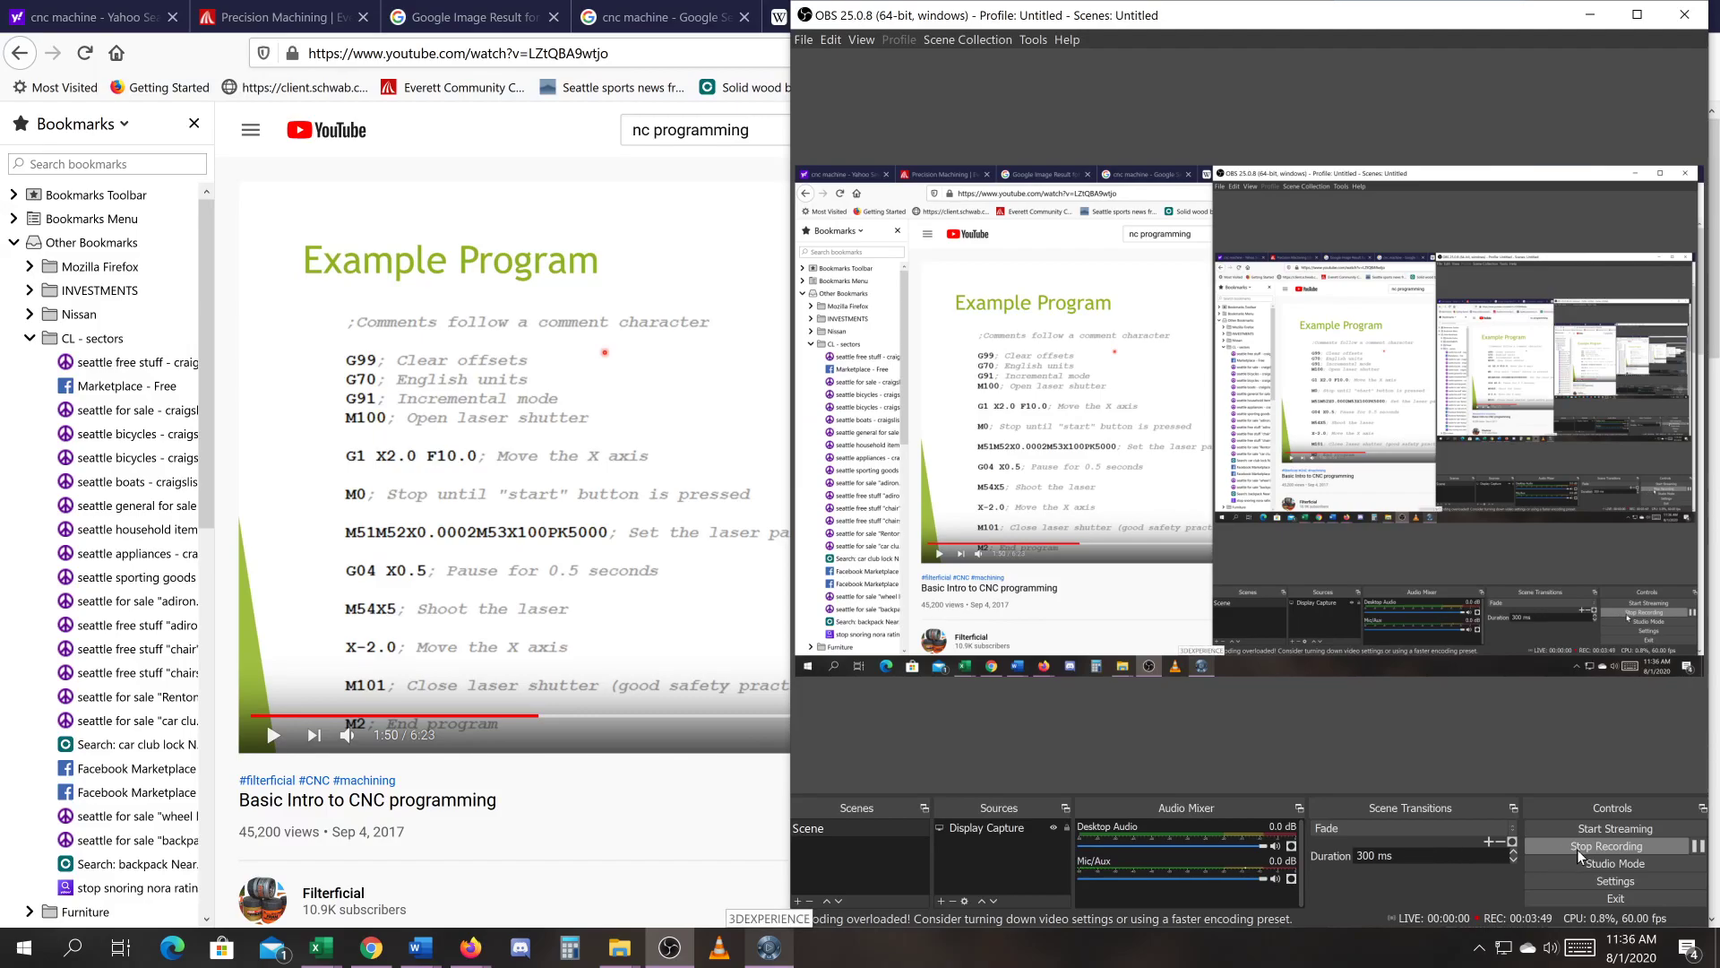
{"action": "left_click", "coordinate": [1699, 846]}
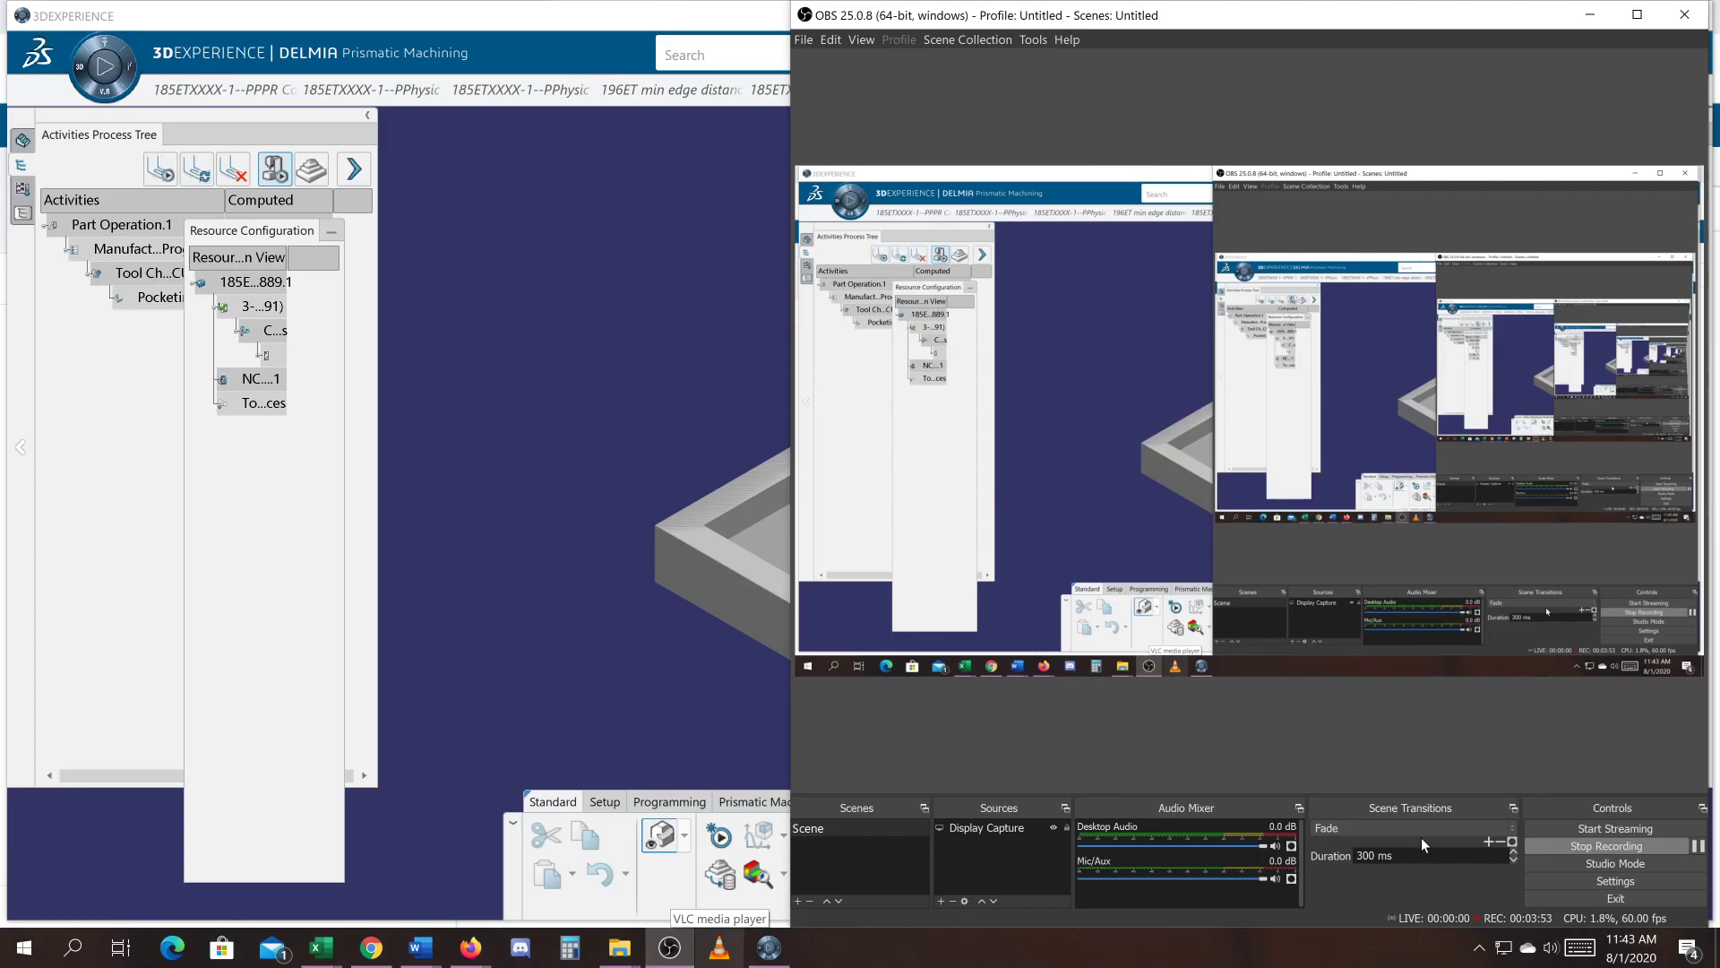
In 3DEXPERIENCE, show the pocket part's product structure tree and move the Resource Configuration window clear of it.
{"action": "left_click", "coordinate": [605, 722]}
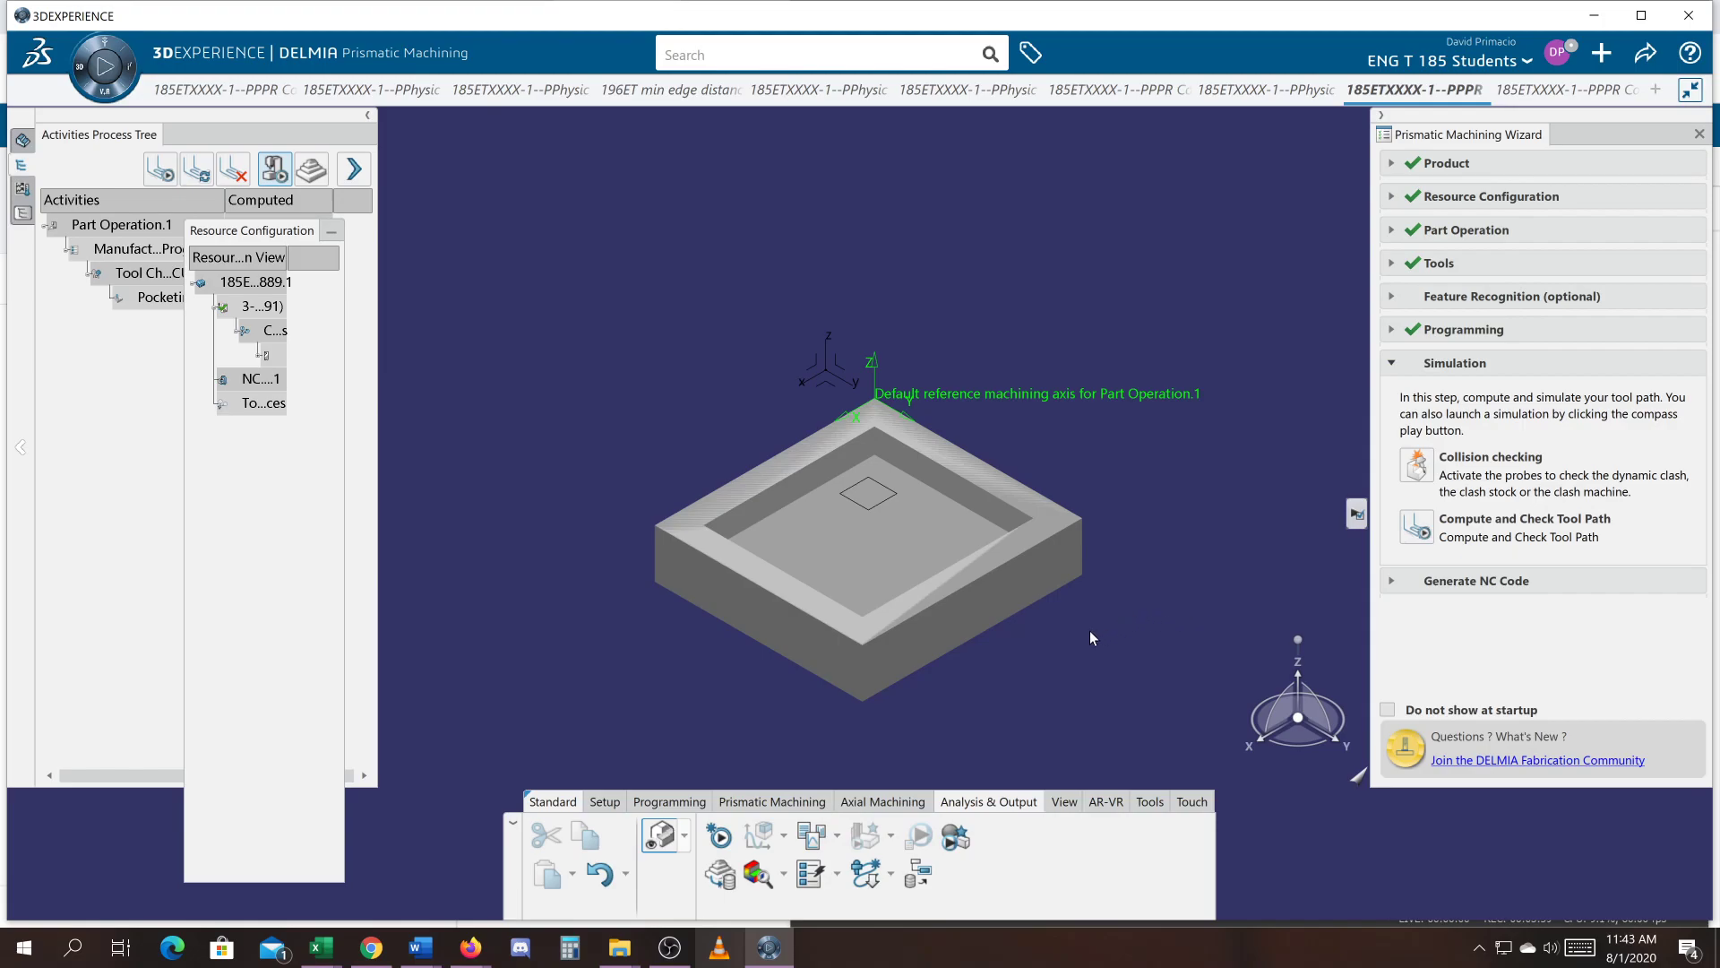
{"action": "scroll", "coordinate": [1120, 623], "scroll_direction": "up", "scroll_amount": 5}
{"action": "middle_click_drag", "start_coordinate": [1171, 607], "coordinate": [1093, 609]}
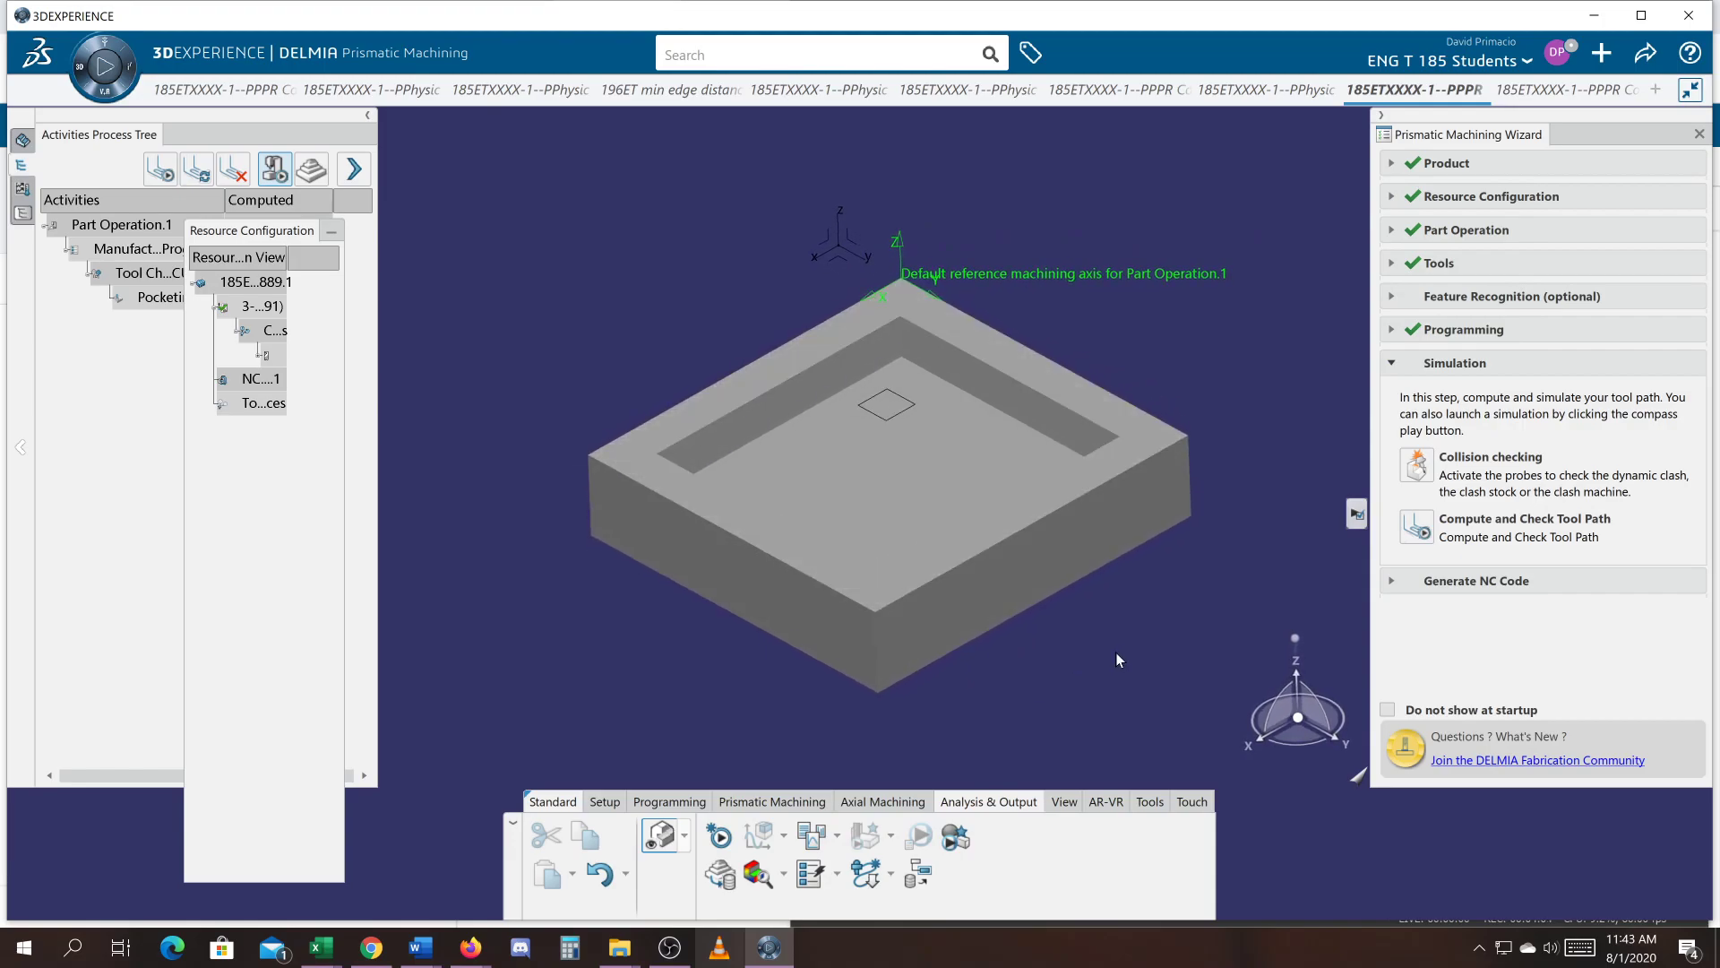
{"action": "left_click", "coordinate": [24, 192]}
{"action": "left_click", "coordinate": [22, 213]}
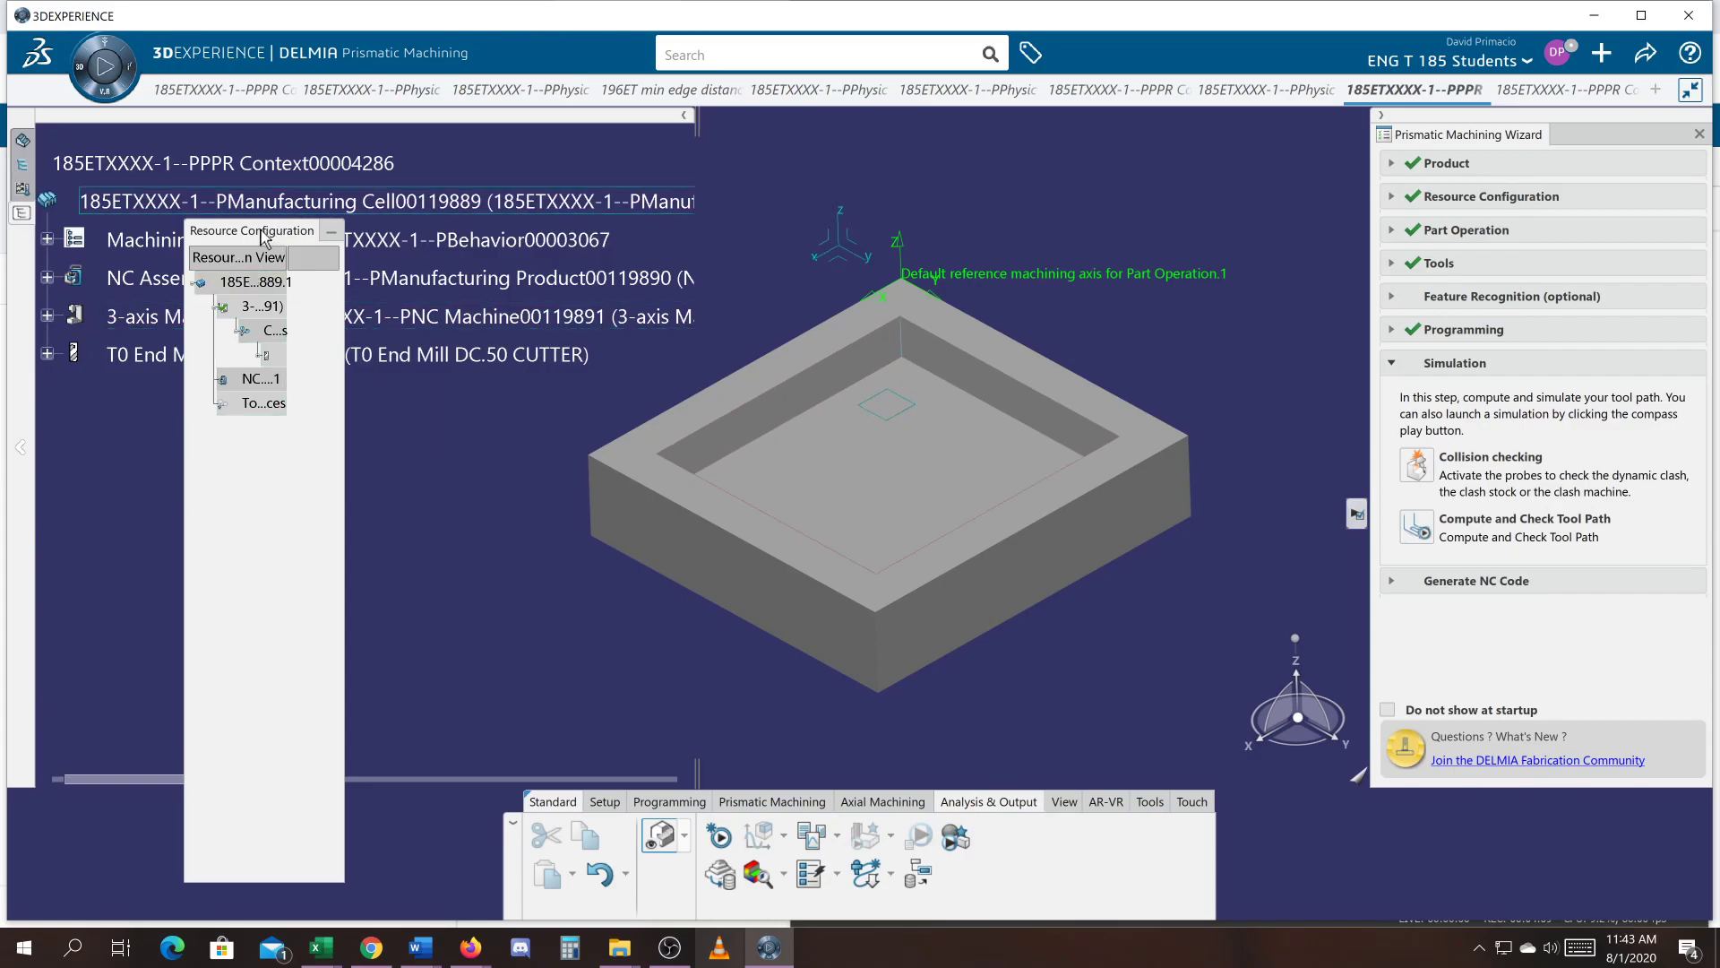
{"action": "left_click_drag", "start_coordinate": [94, 261], "coordinate": [338, 751]}
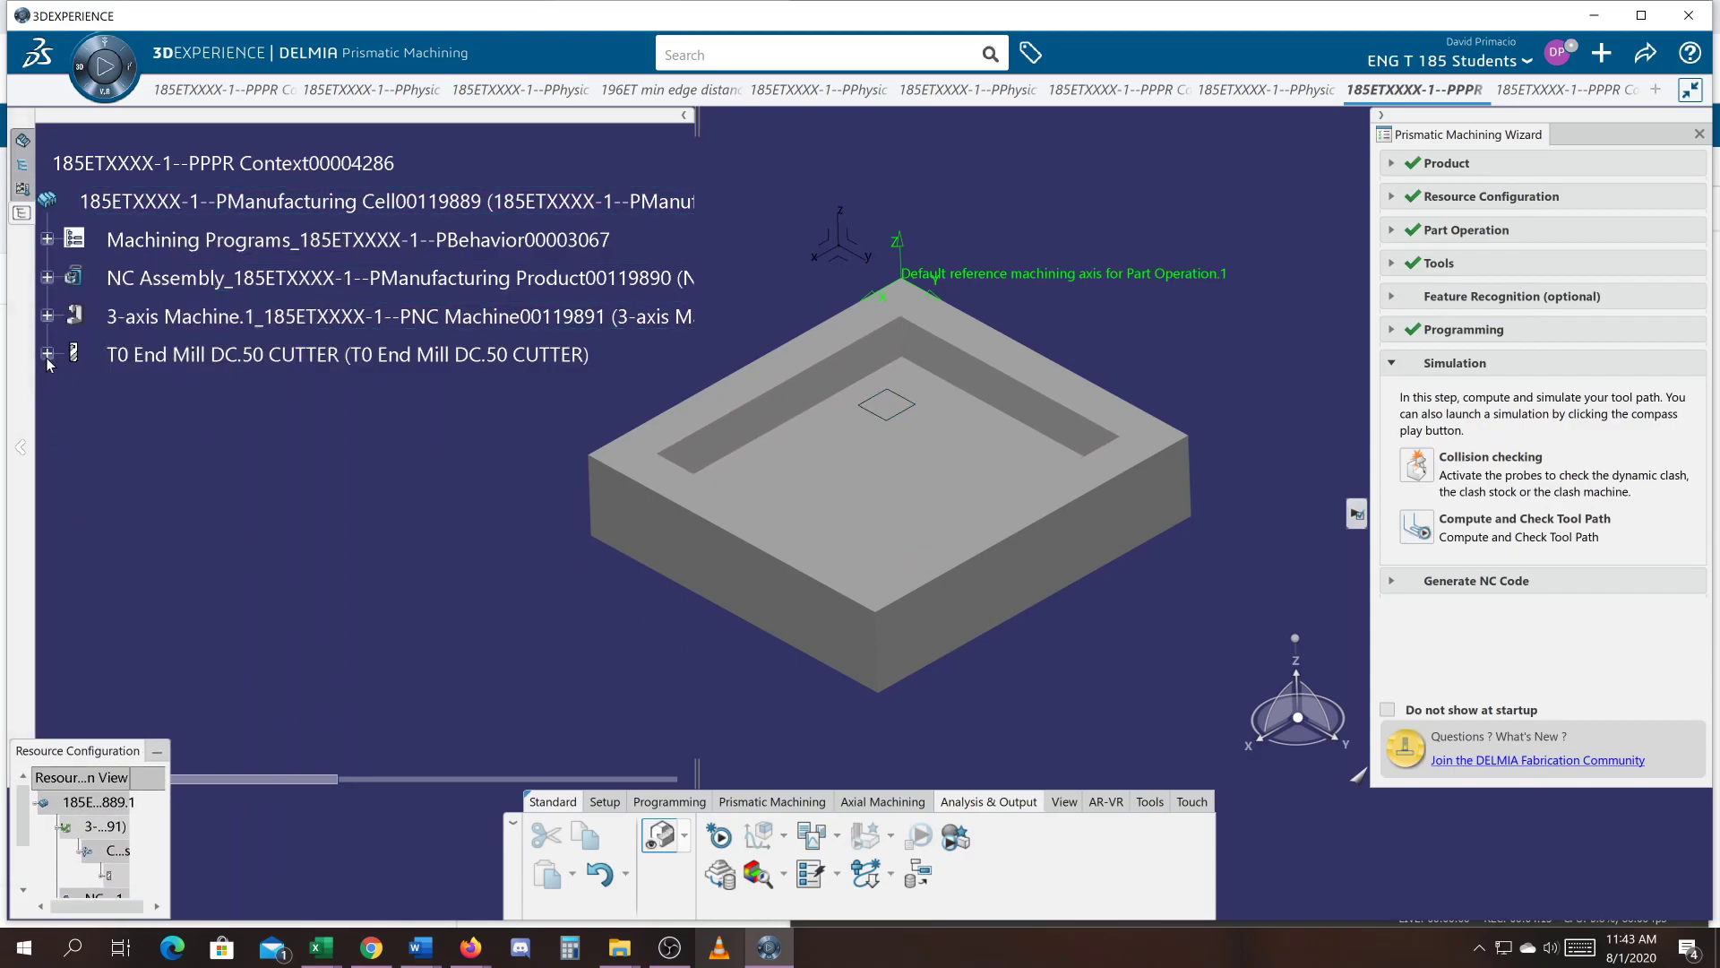
Expand the NC Assembly in the structure tree down to the contents of its 3D shape.
{"action": "left_click", "coordinate": [46, 277]}
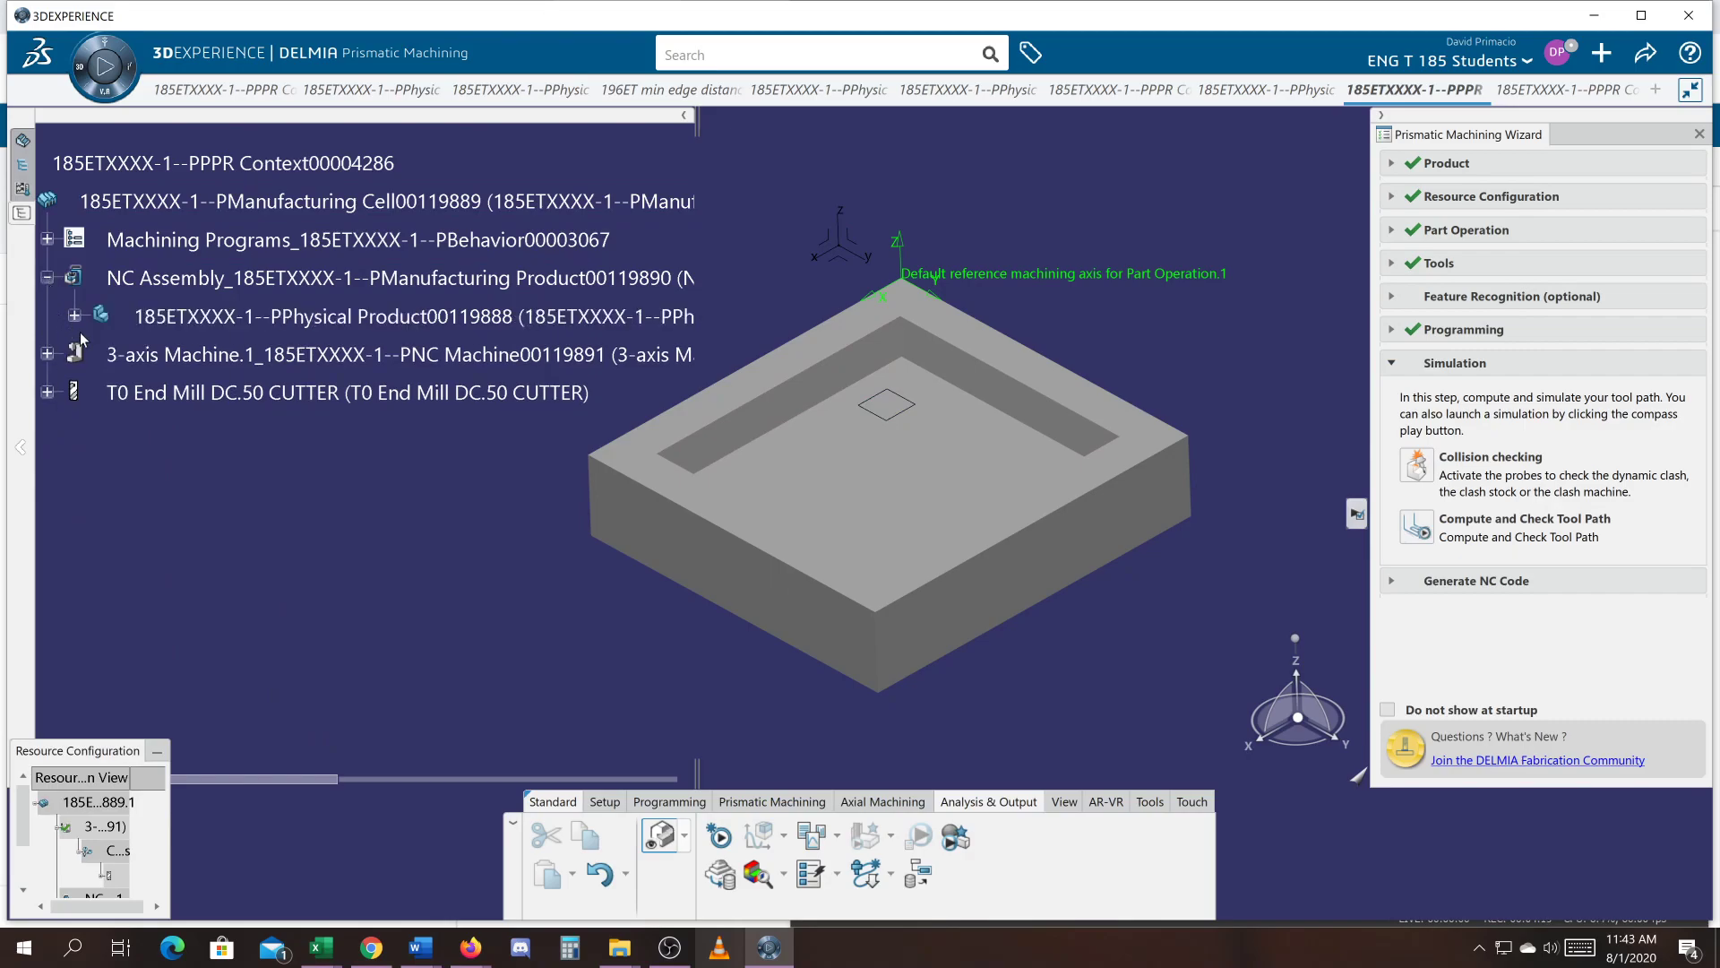
{"action": "left_click", "coordinate": [75, 316]}
{"action": "left_click", "coordinate": [102, 354]}
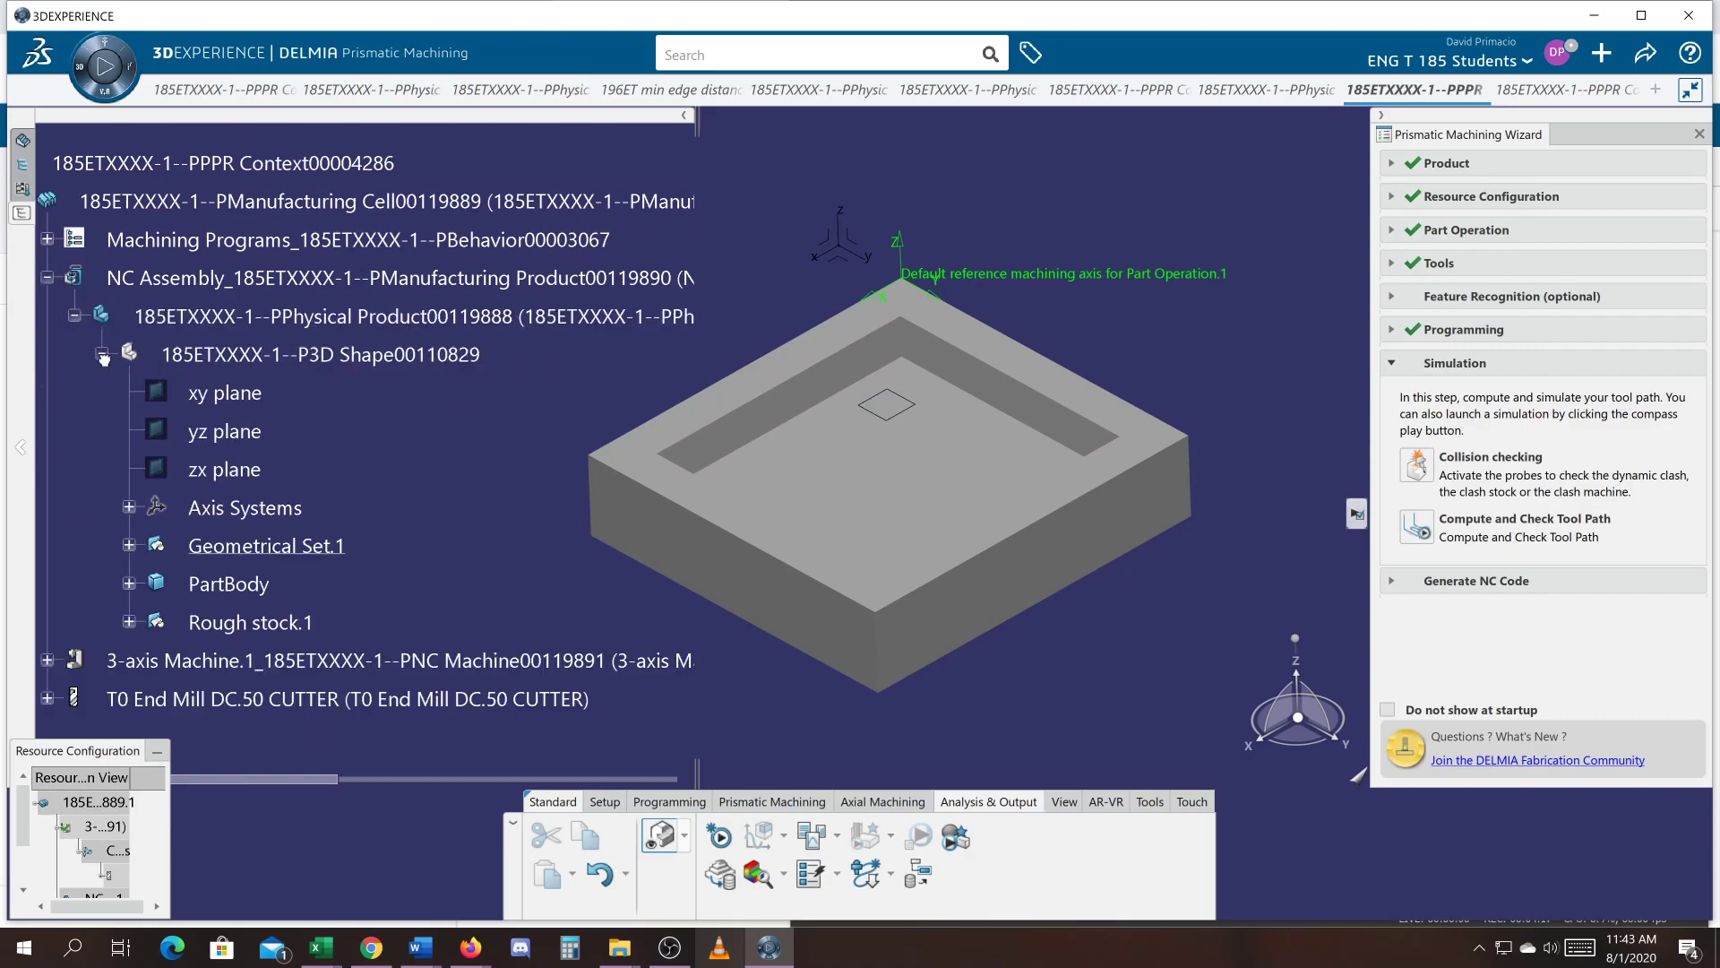
{"action": "right_click", "coordinate": [240, 631]}
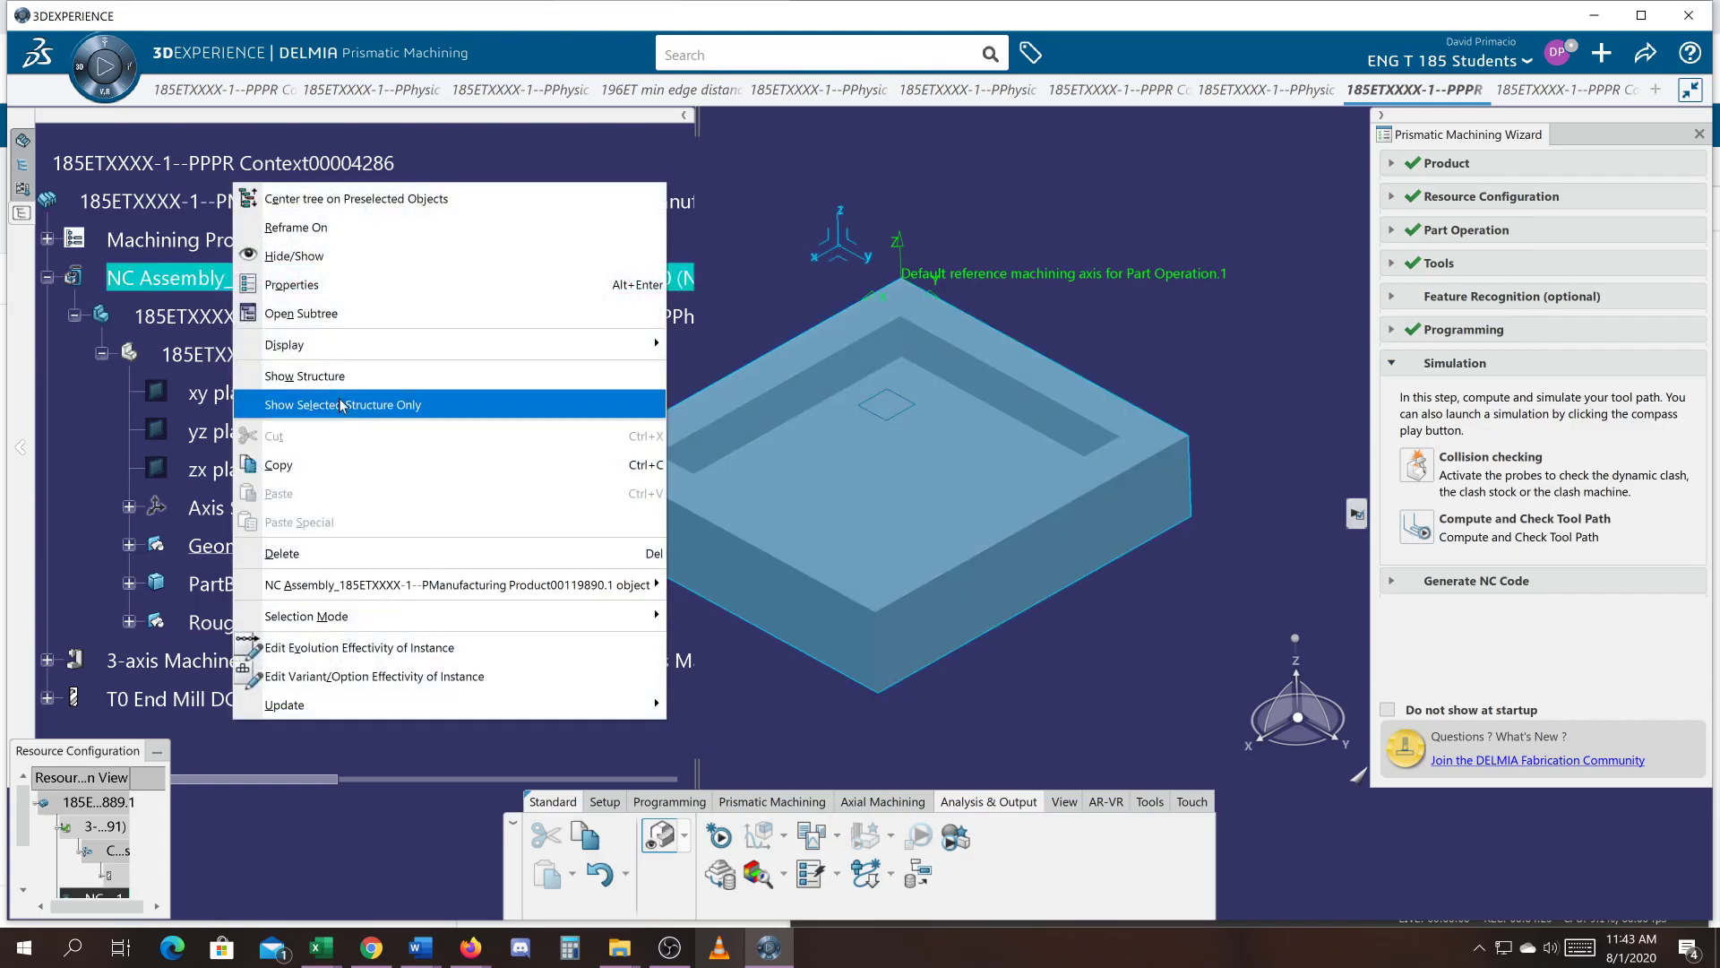
{"action": "left_click", "coordinate": [330, 258]}
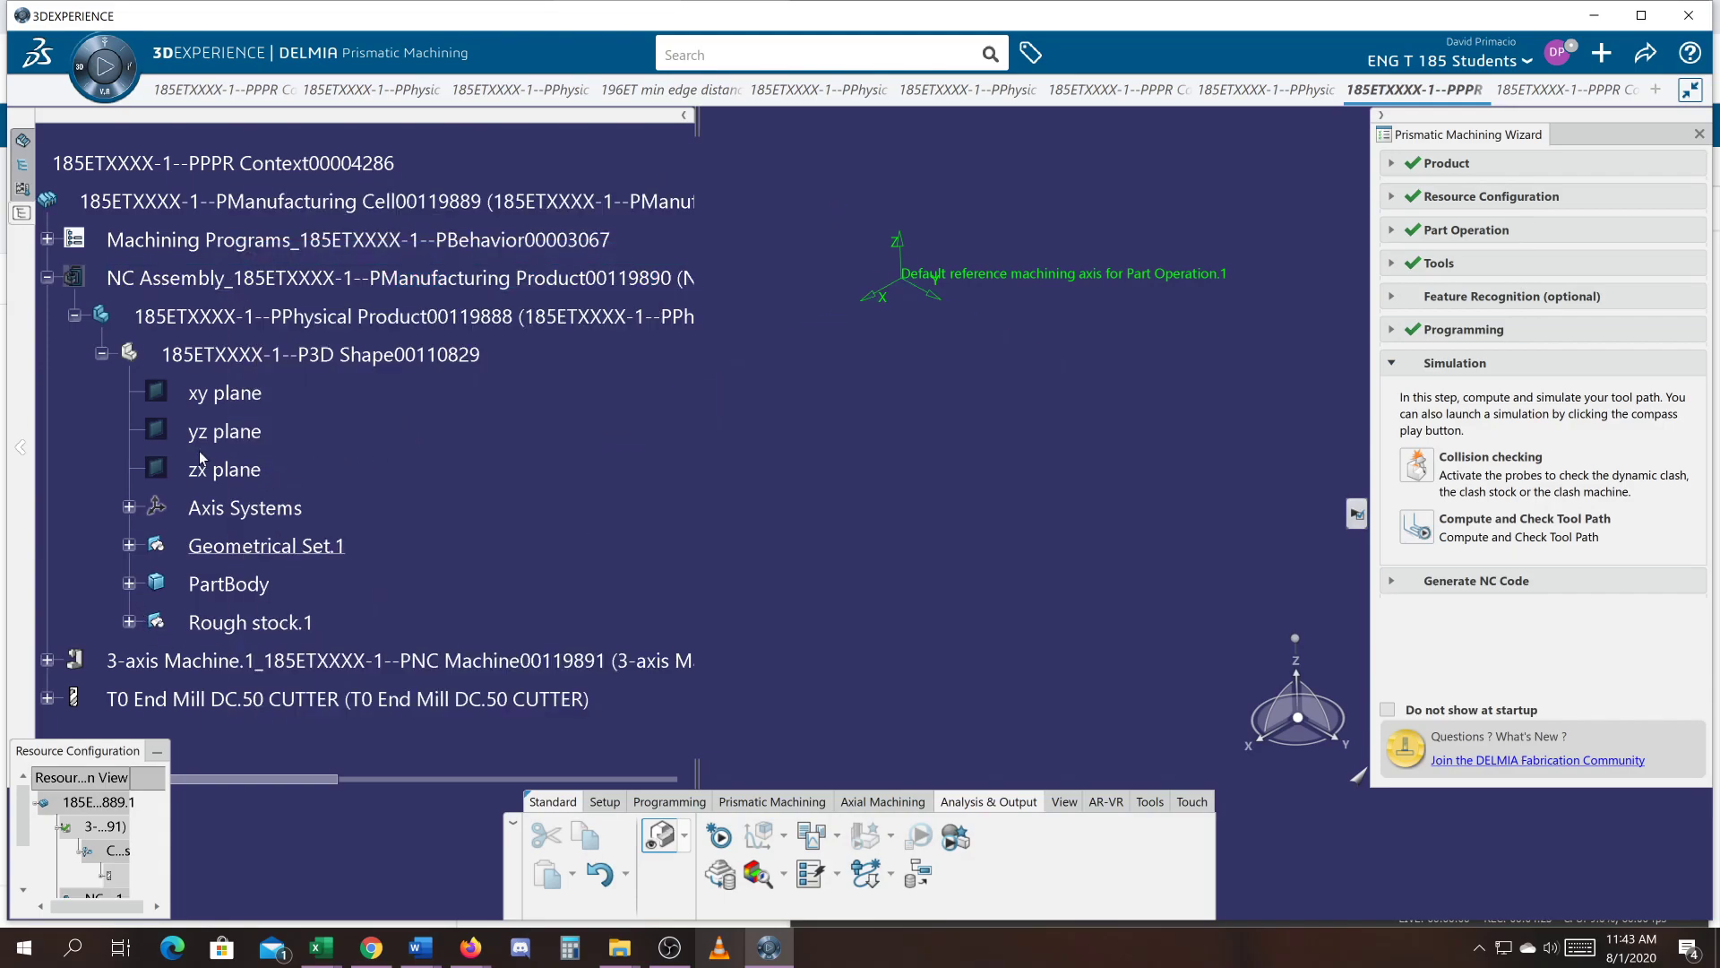
{"action": "key", "text": "ctrl+z"}
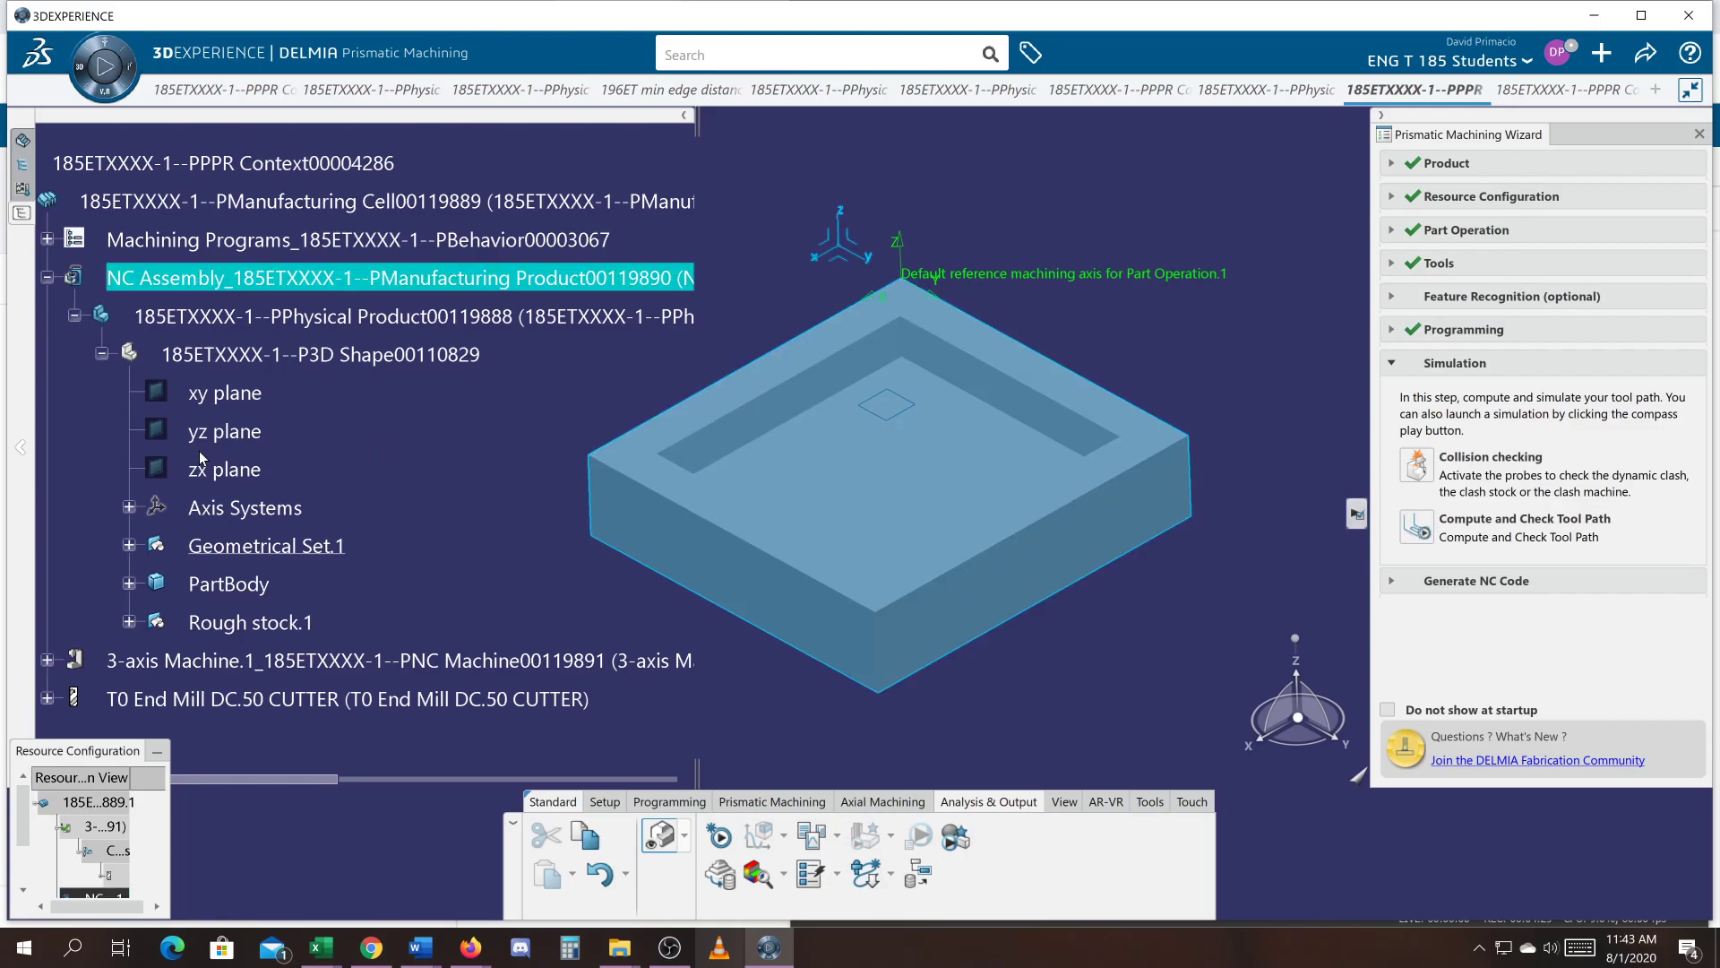
{"action": "left_click", "coordinate": [364, 632]}
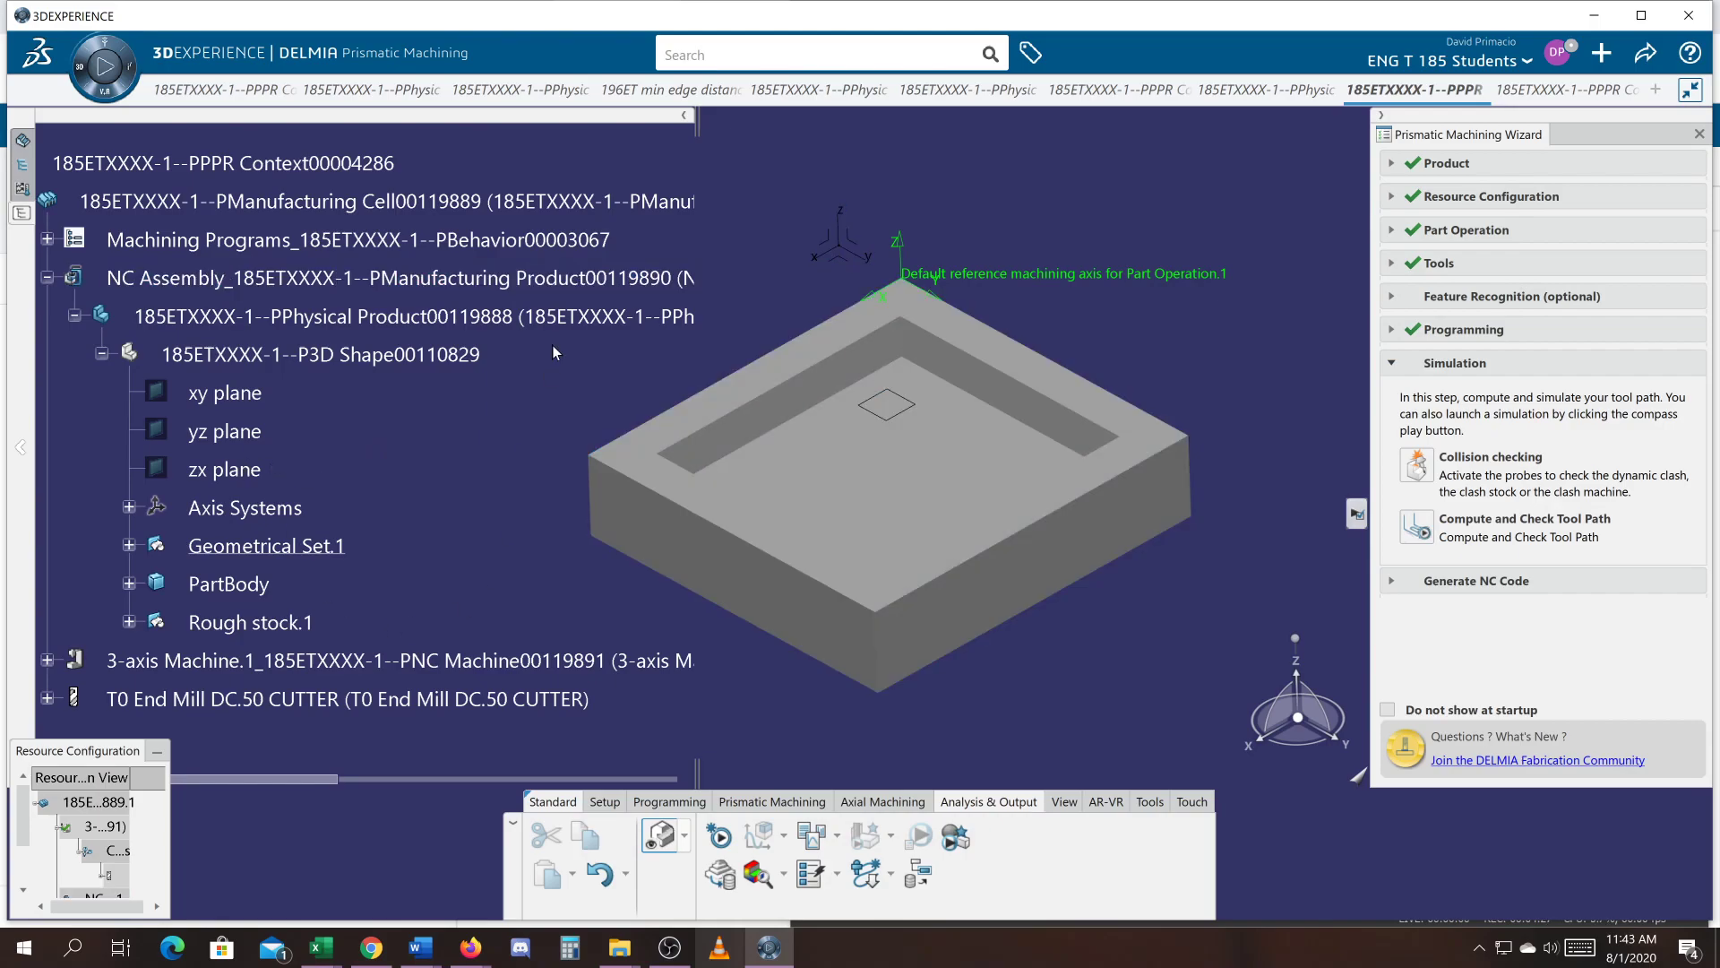
Return to the activities process tree and try to compute and check the tool path of Manufacturing Program.1.
{"action": "middle_click_drag", "start_coordinate": [538, 543], "coordinate": [643, 501]}
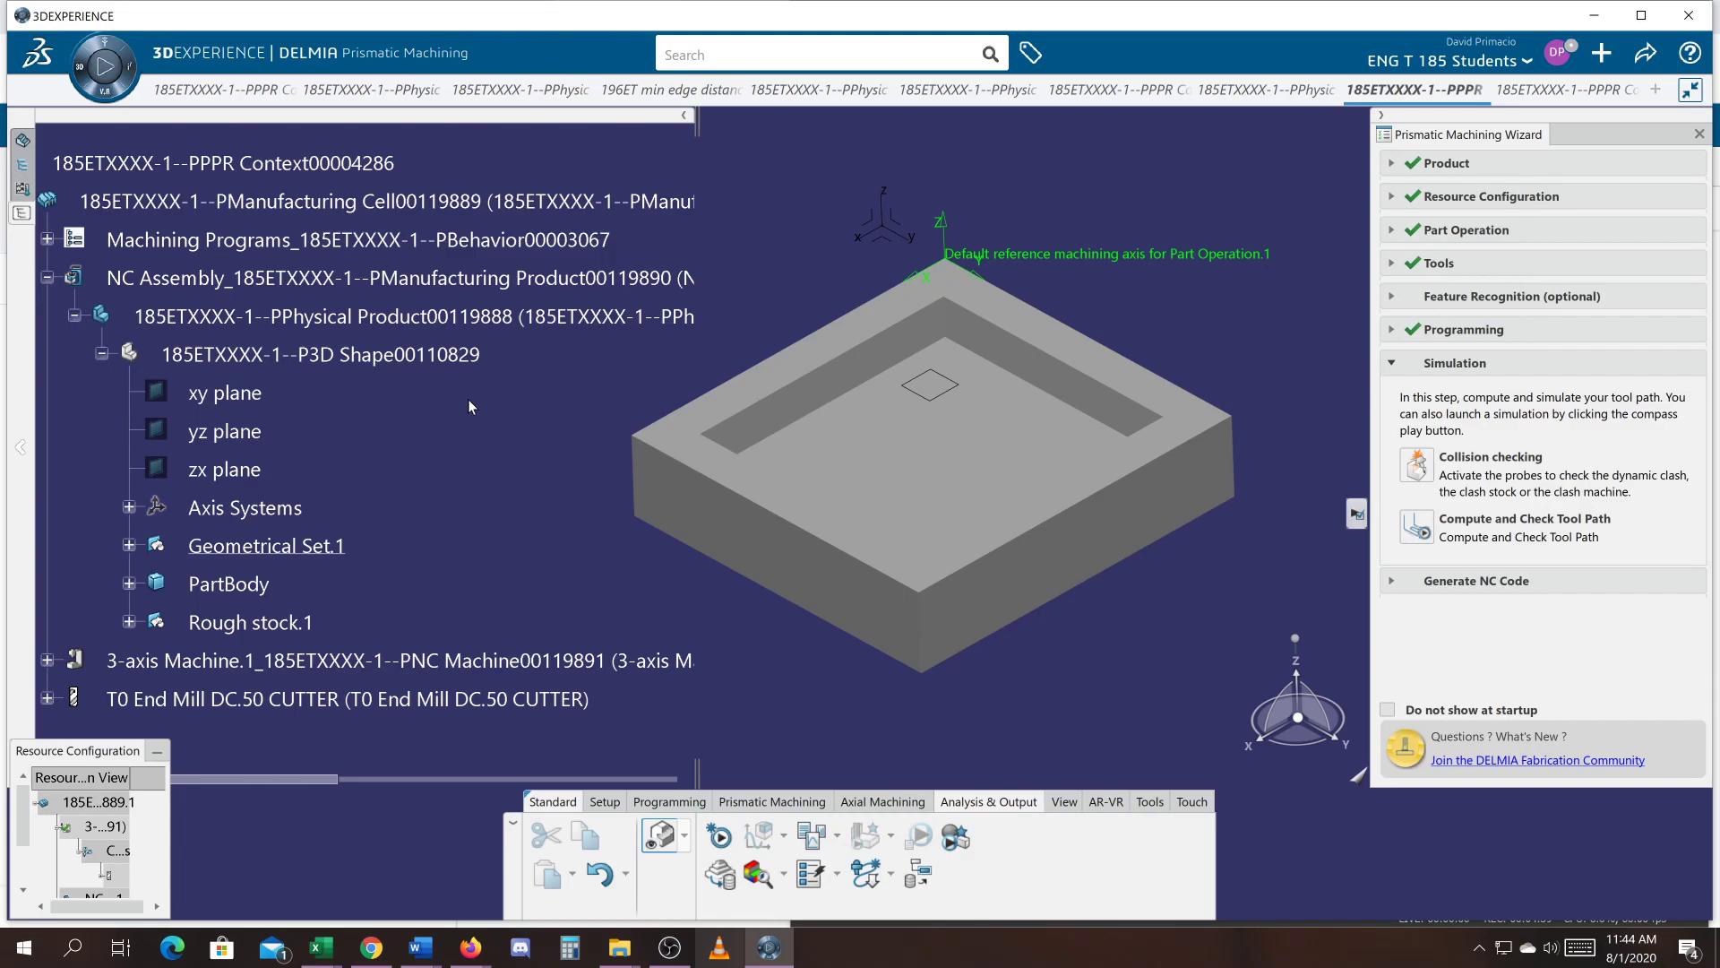
{"action": "left_click", "coordinate": [20, 208]}
{"action": "left_click", "coordinate": [20, 166]}
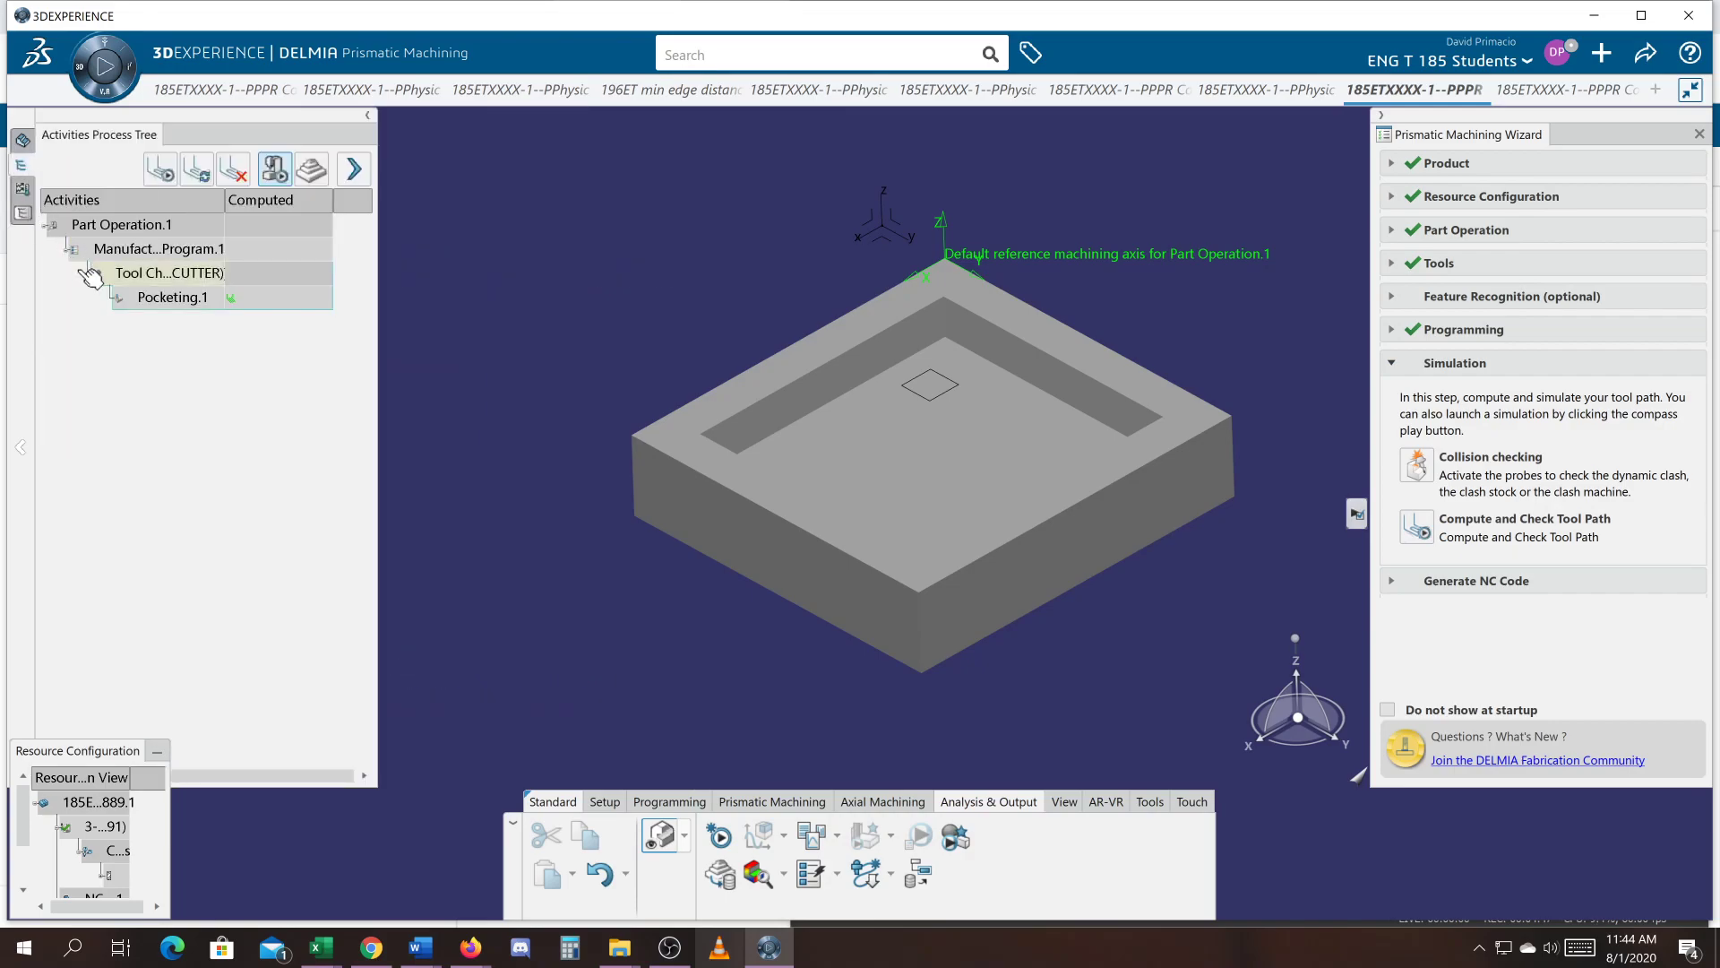
{"action": "left_click", "coordinate": [157, 249]}
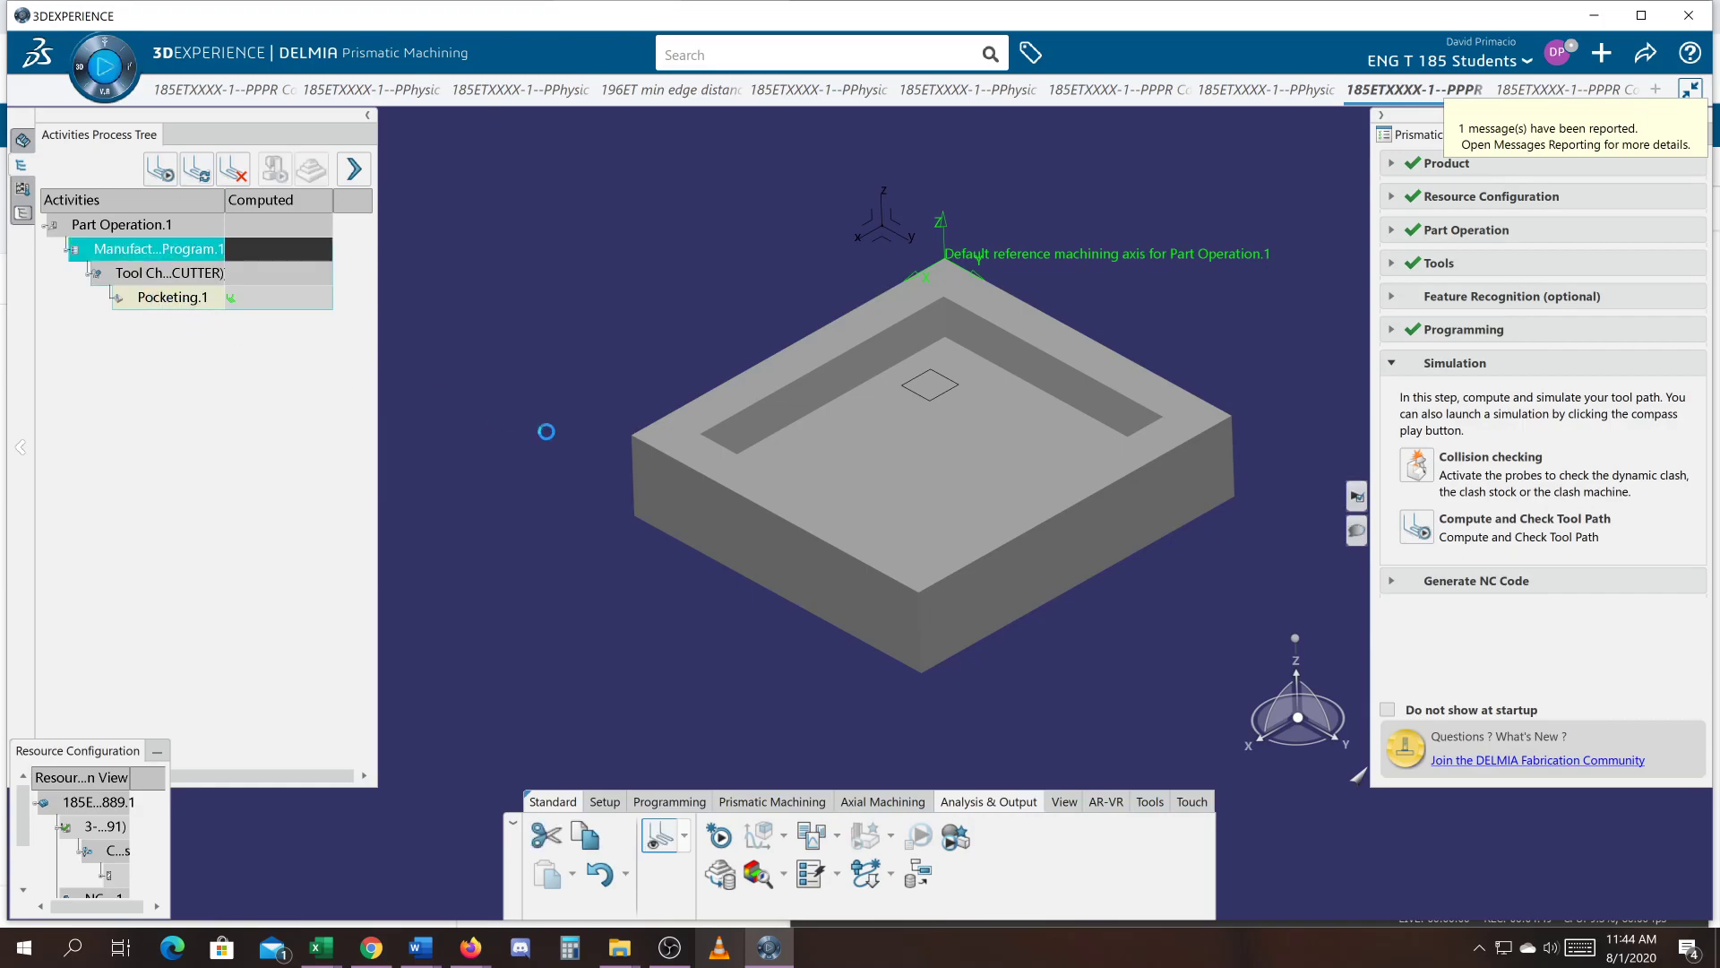
{"action": "left_click", "coordinate": [1414, 530]}
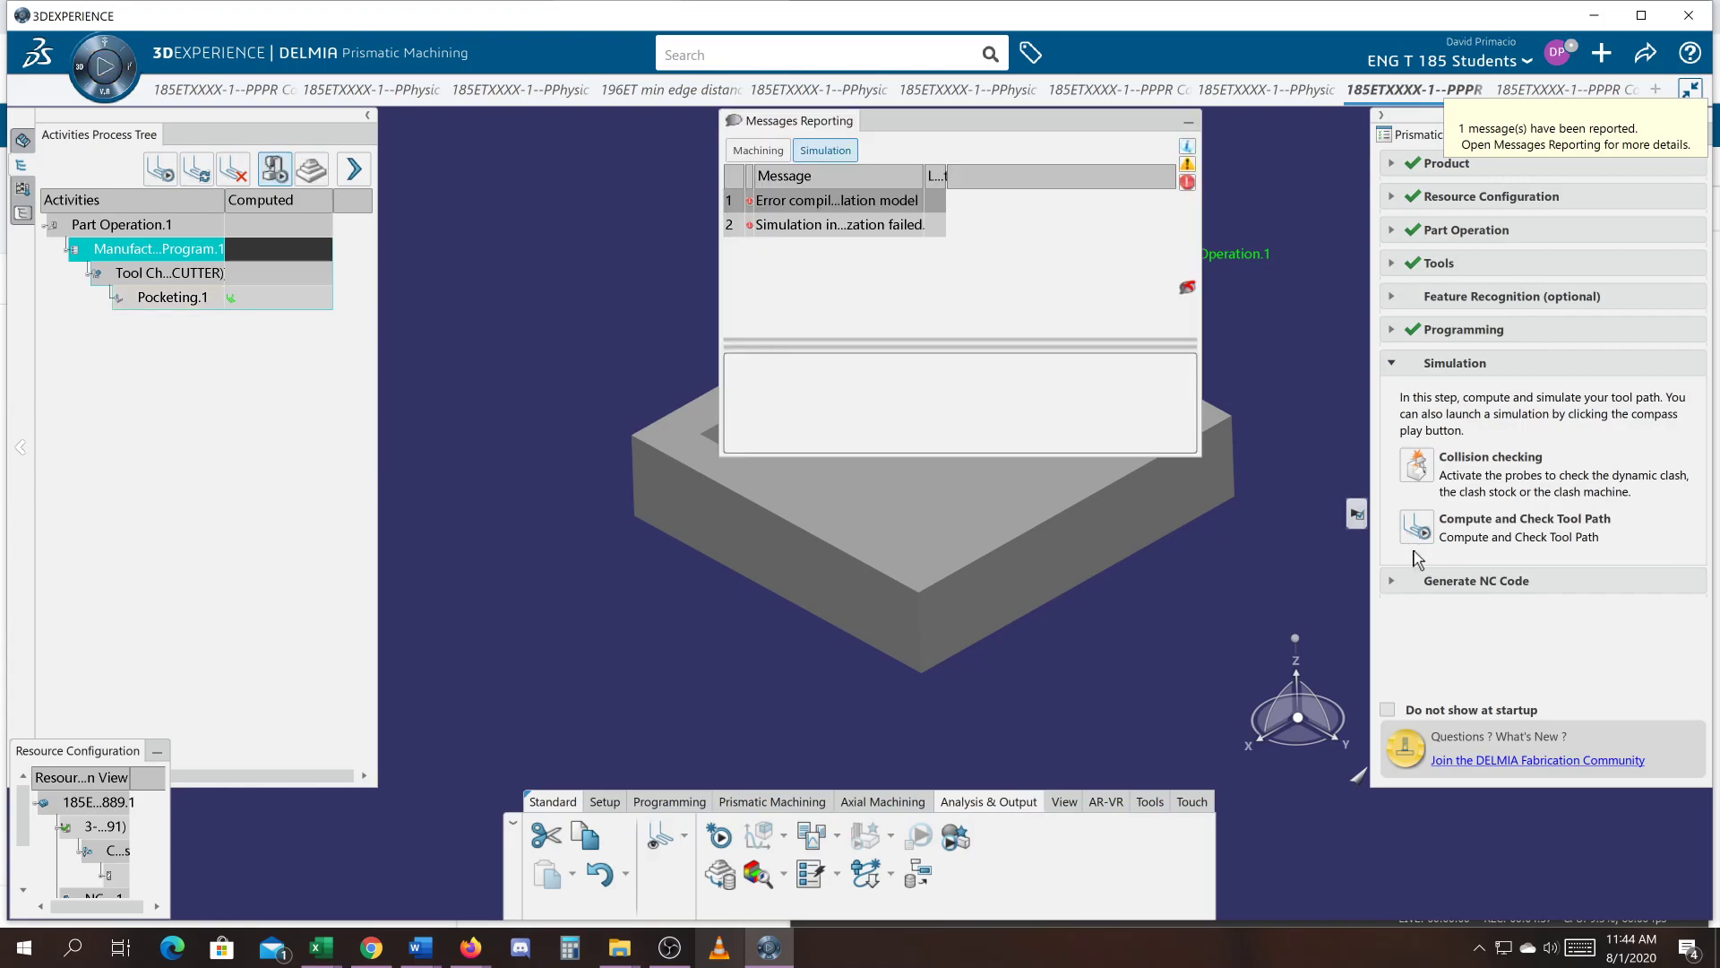
{"action": "left_click", "coordinate": [1188, 122]}
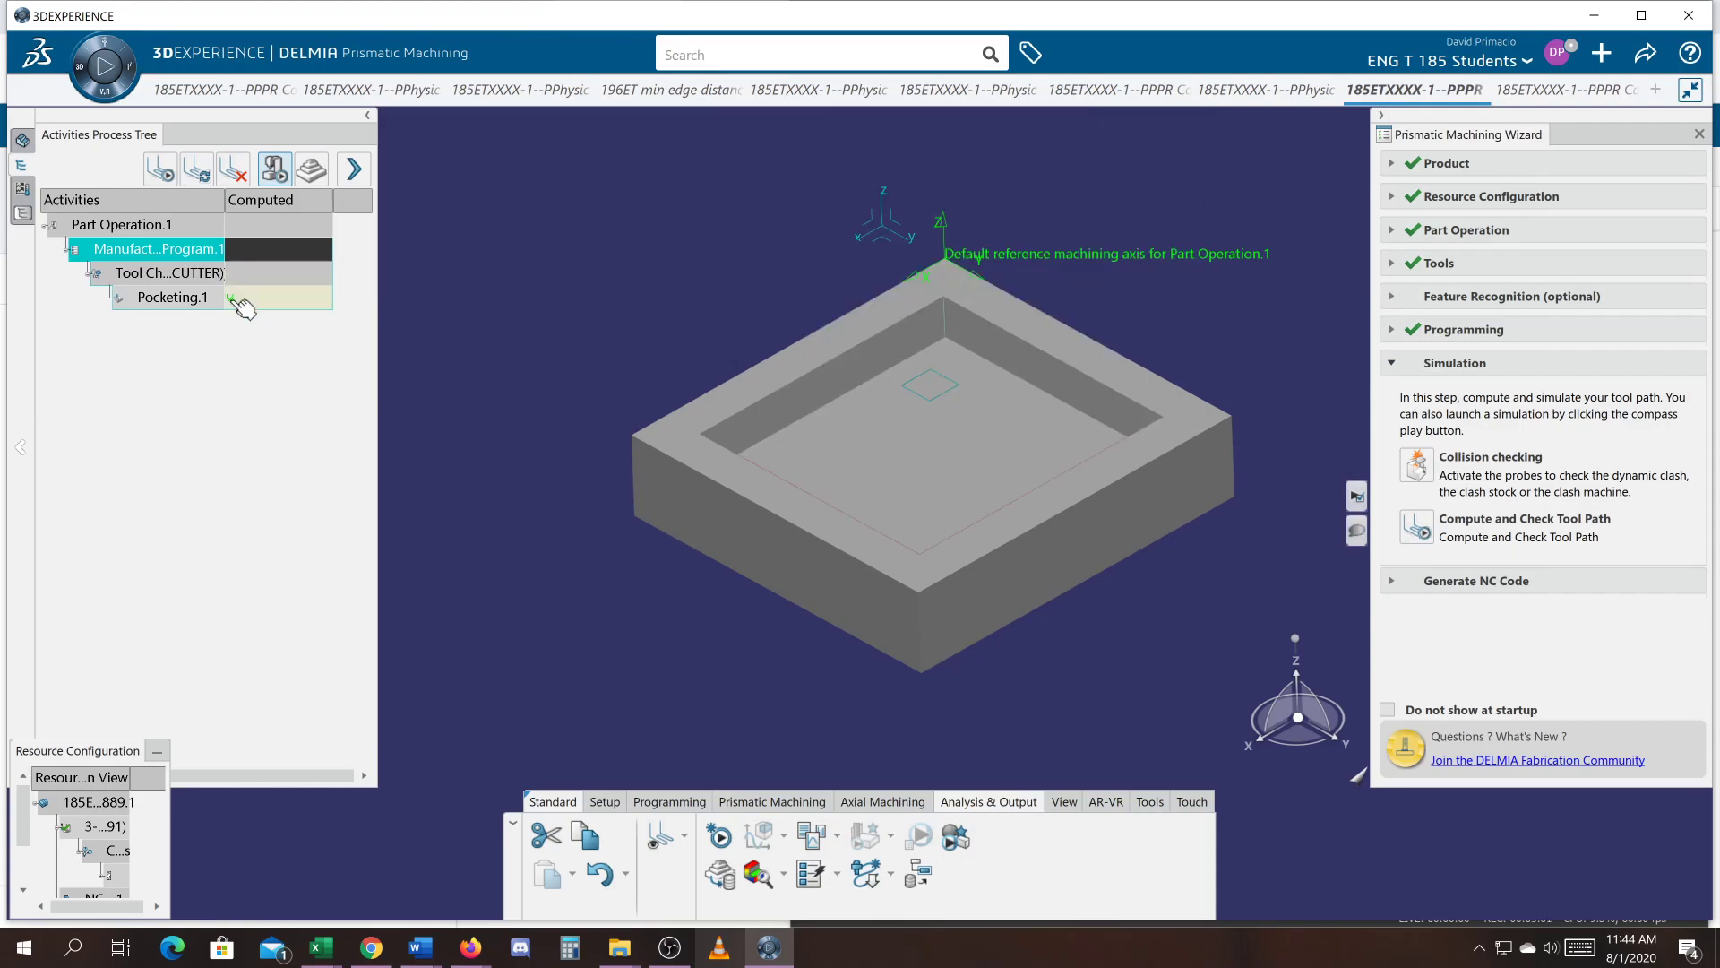
Open the Pocketing.1 operation and run its tool path simulation from the definition dialog.
{"action": "left_click", "coordinate": [174, 298]}
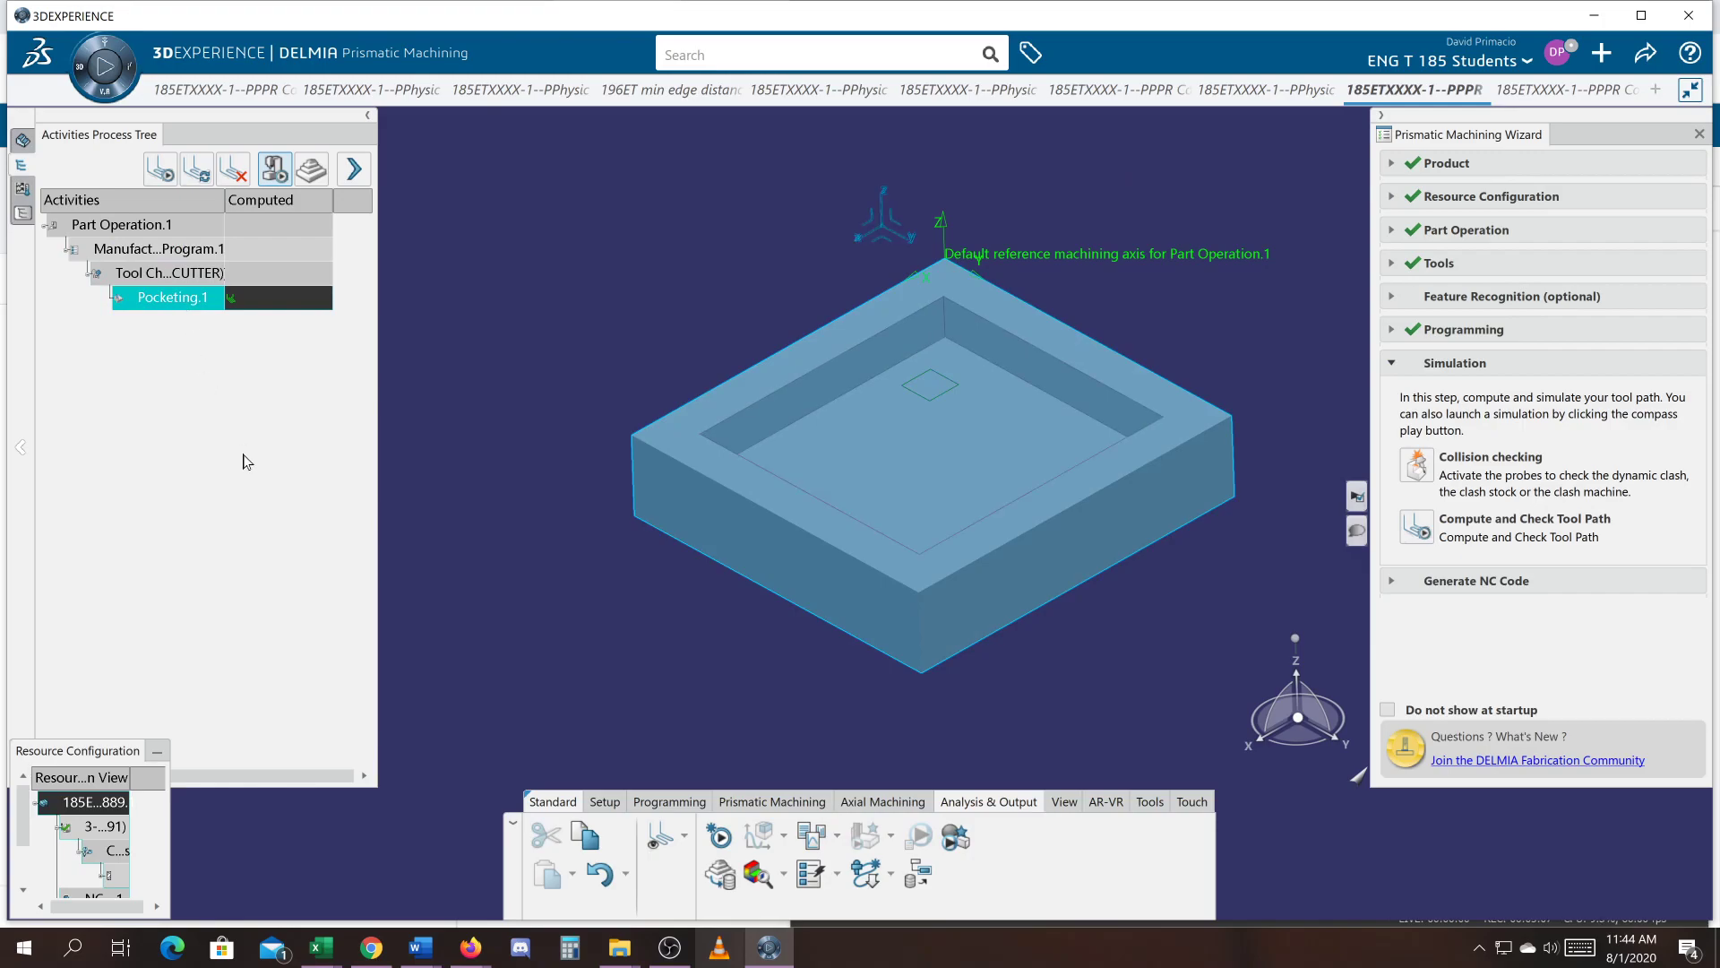
{"action": "double_click", "coordinate": [143, 295]}
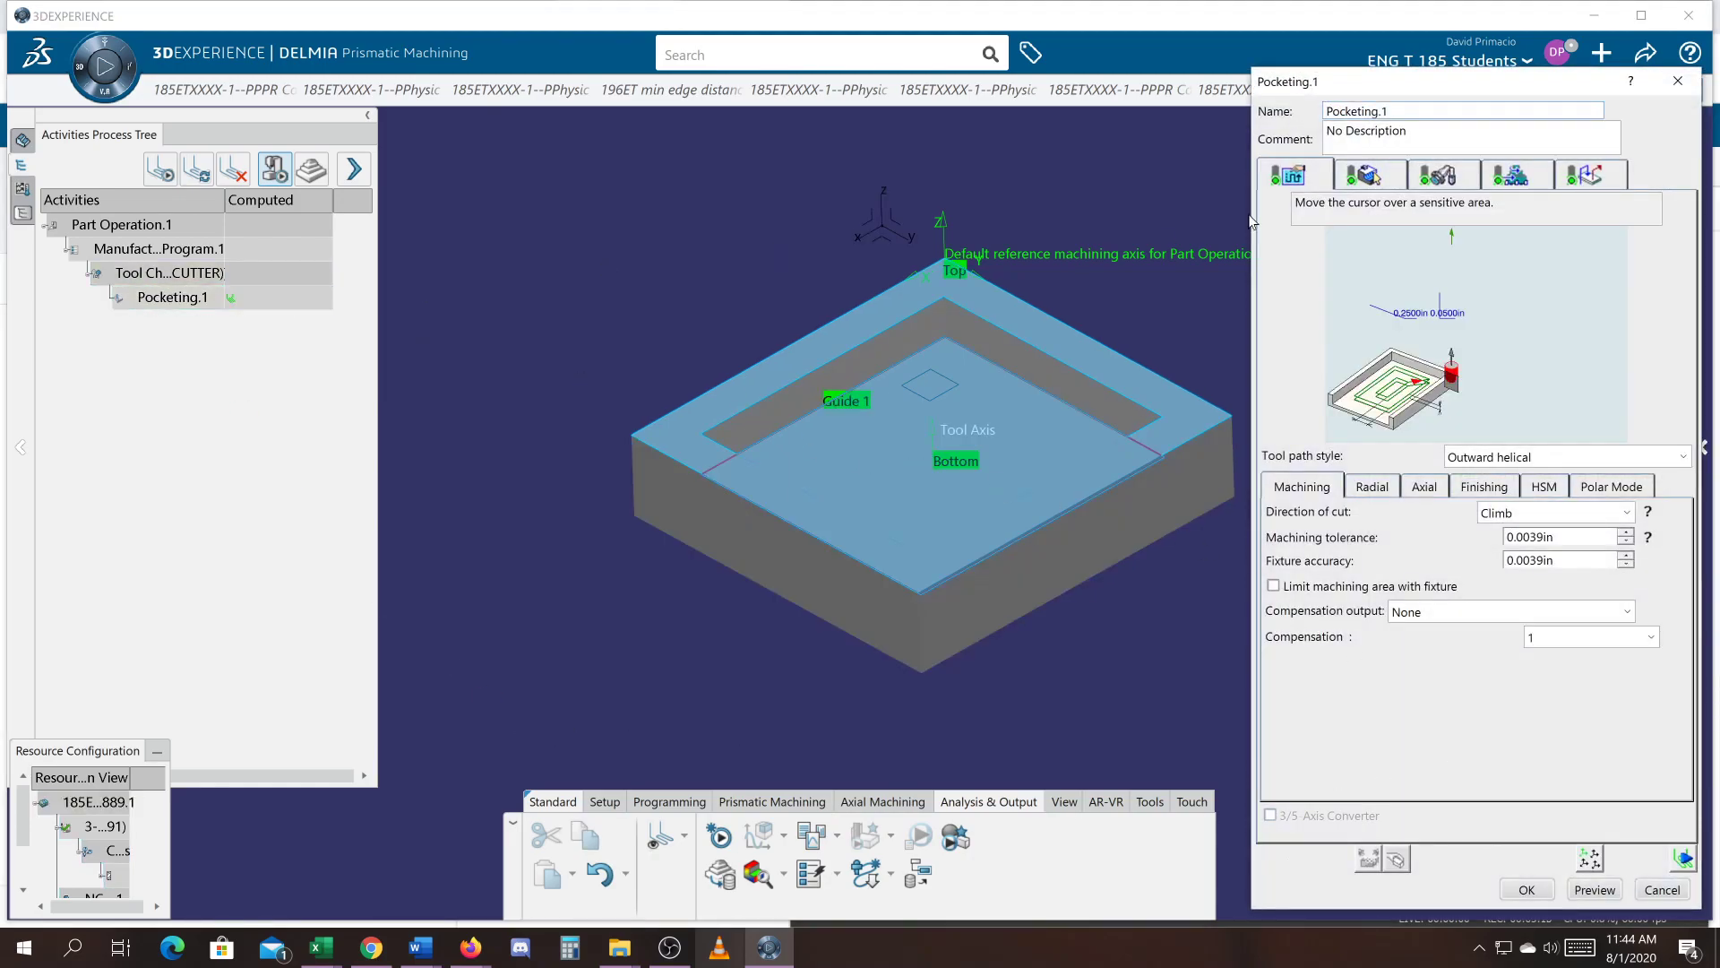
{"action": "double_click", "coordinate": [1357, 111]}
{"action": "left_click_drag", "start_coordinate": [1490, 96], "coordinate": [347, 46]}
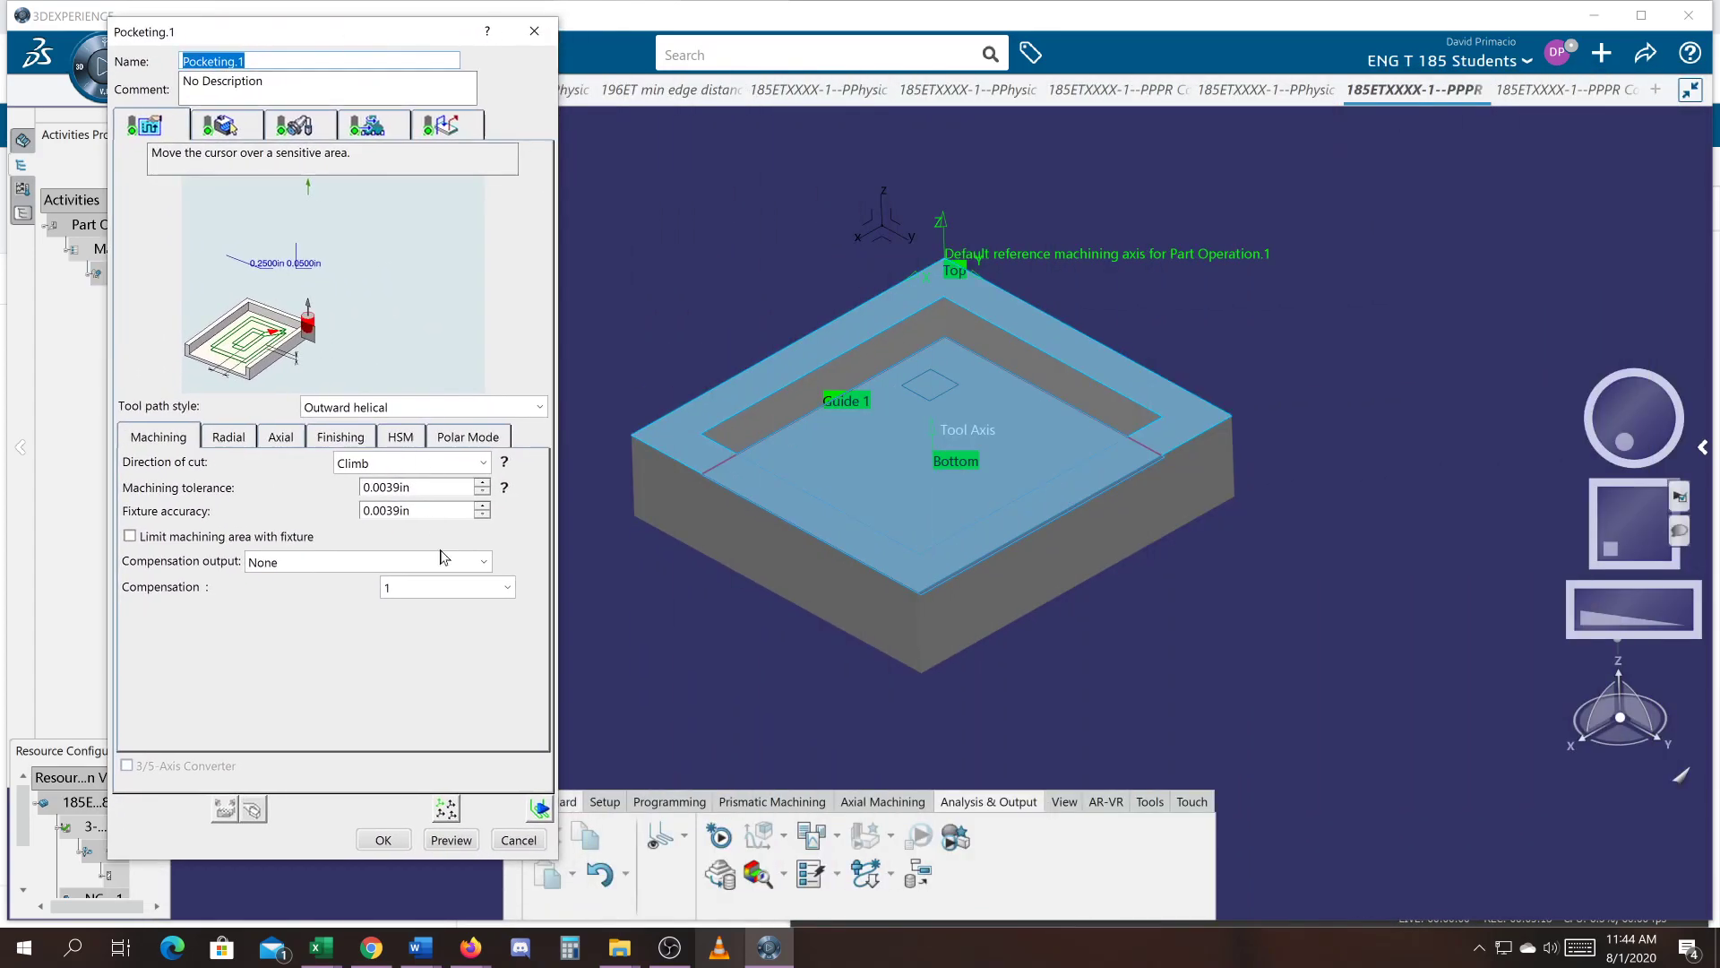
{"action": "left_click", "coordinate": [540, 809]}
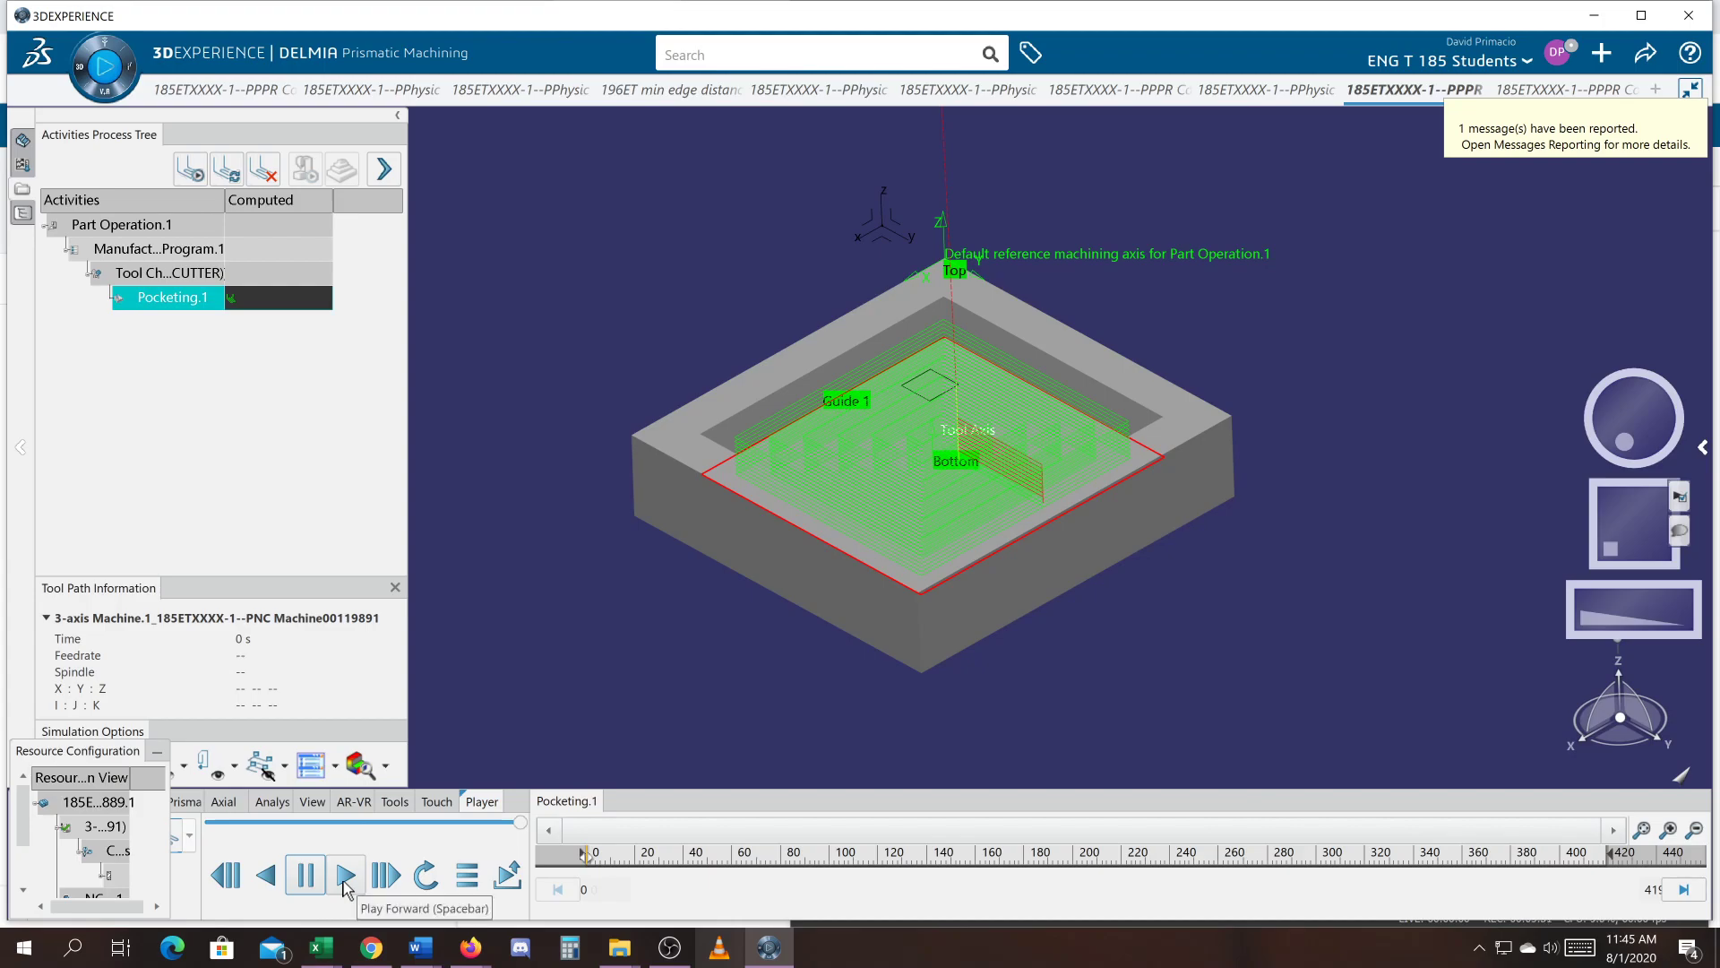
{"action": "left_click", "coordinate": [344, 878]}
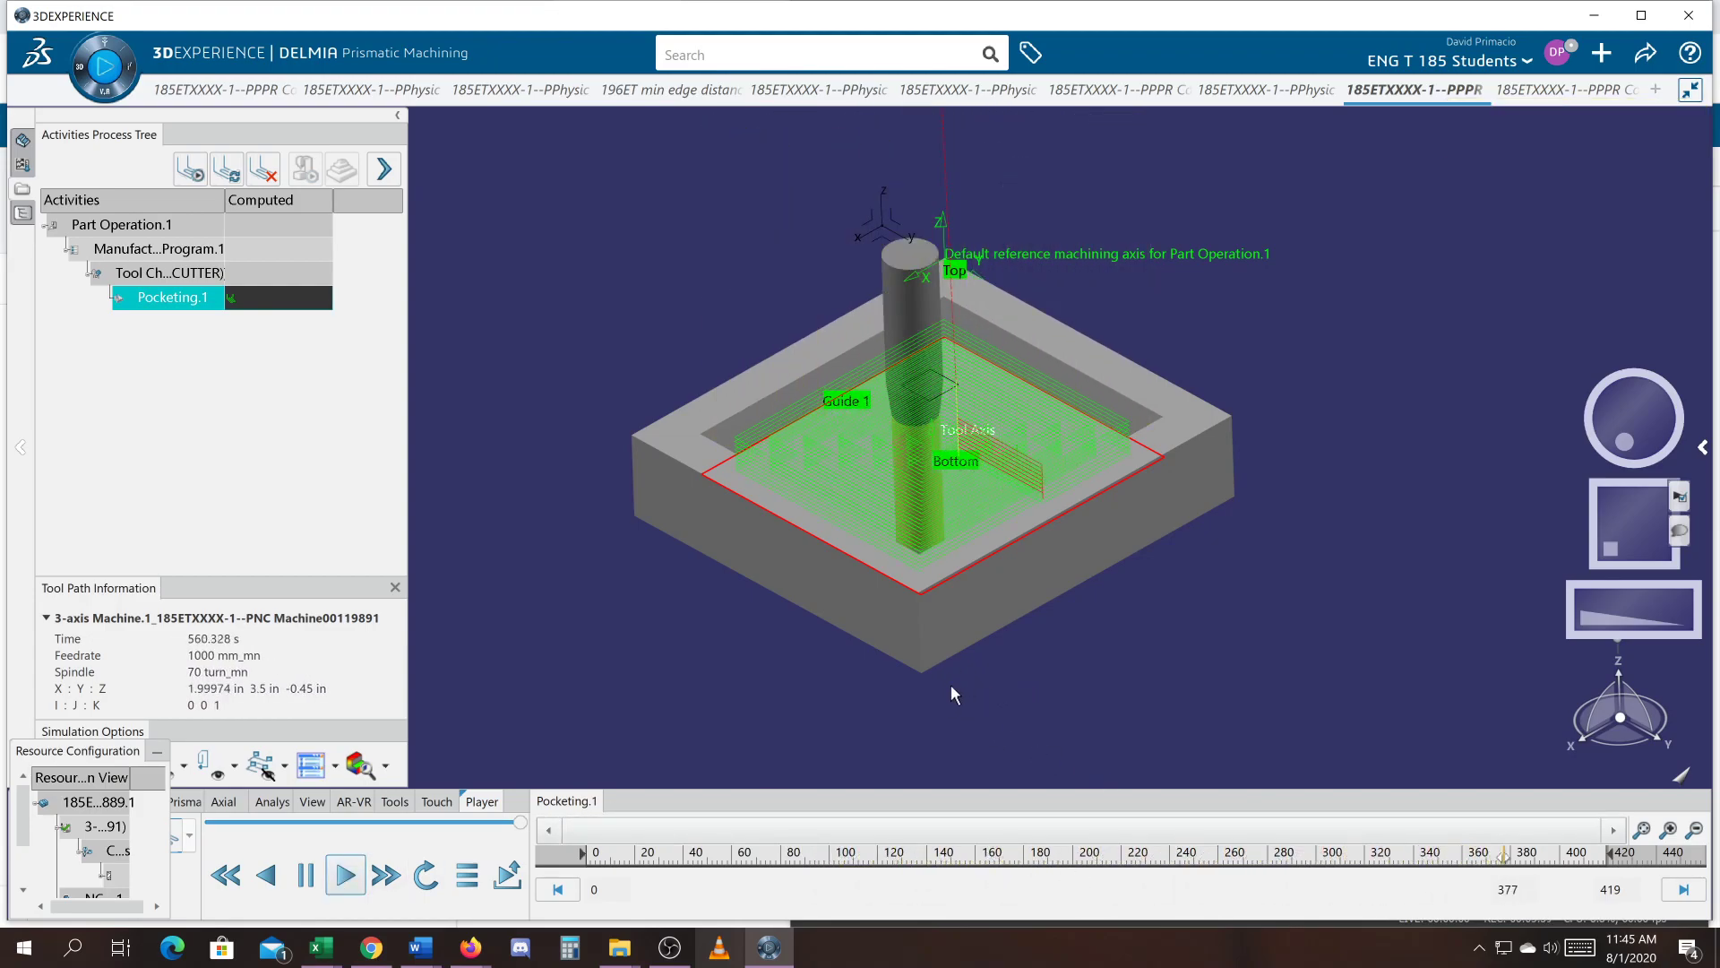
{"action": "mouse_move", "coordinate": [975, 684]}
{"action": "middle_mouse_down"}
{"action": "mouse_move", "coordinate": [977, 591]}
{"action": "mouse_move", "coordinate": [955, 702]}
{"action": "middle_mouse_up"}
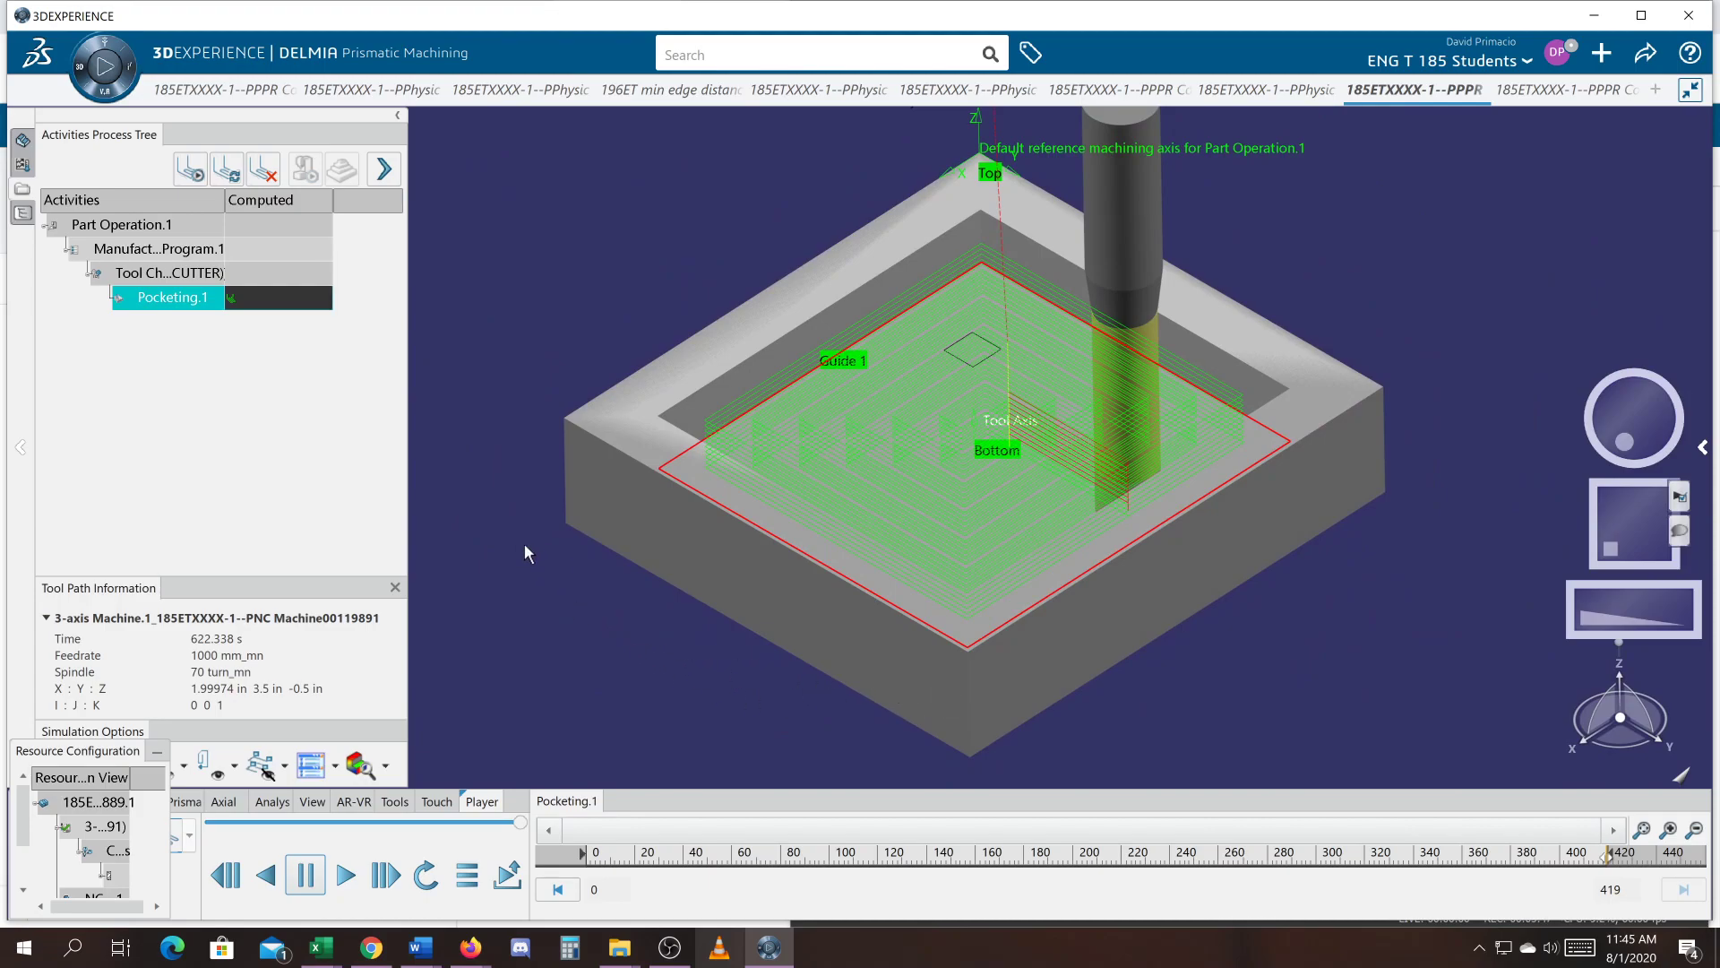
Examine the pocketing passes, cutter and pocket floor from above and from several oblique angles.
{"action": "middle_click_drag", "start_coordinate": [593, 625], "coordinate": [701, 498]}
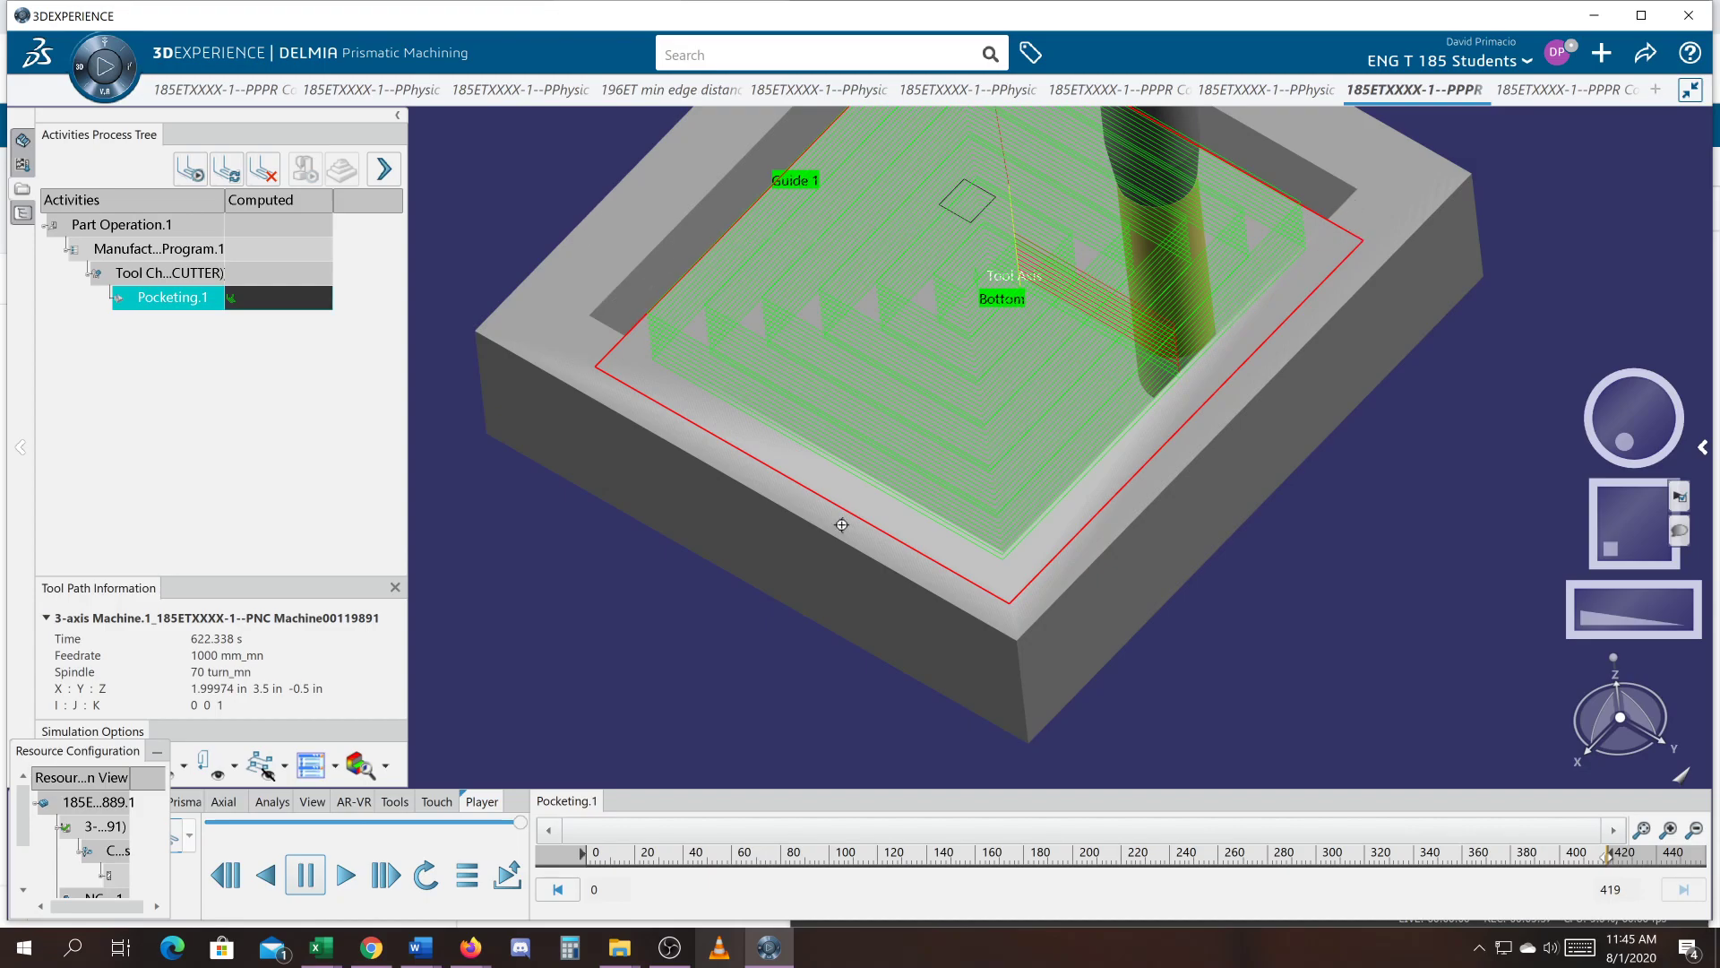
{"action": "middle_click_drag", "start_coordinate": [957, 419], "coordinate": [958, 548]}
{"action": "middle_click_drag", "start_coordinate": [1001, 406], "coordinate": [1027, 585]}
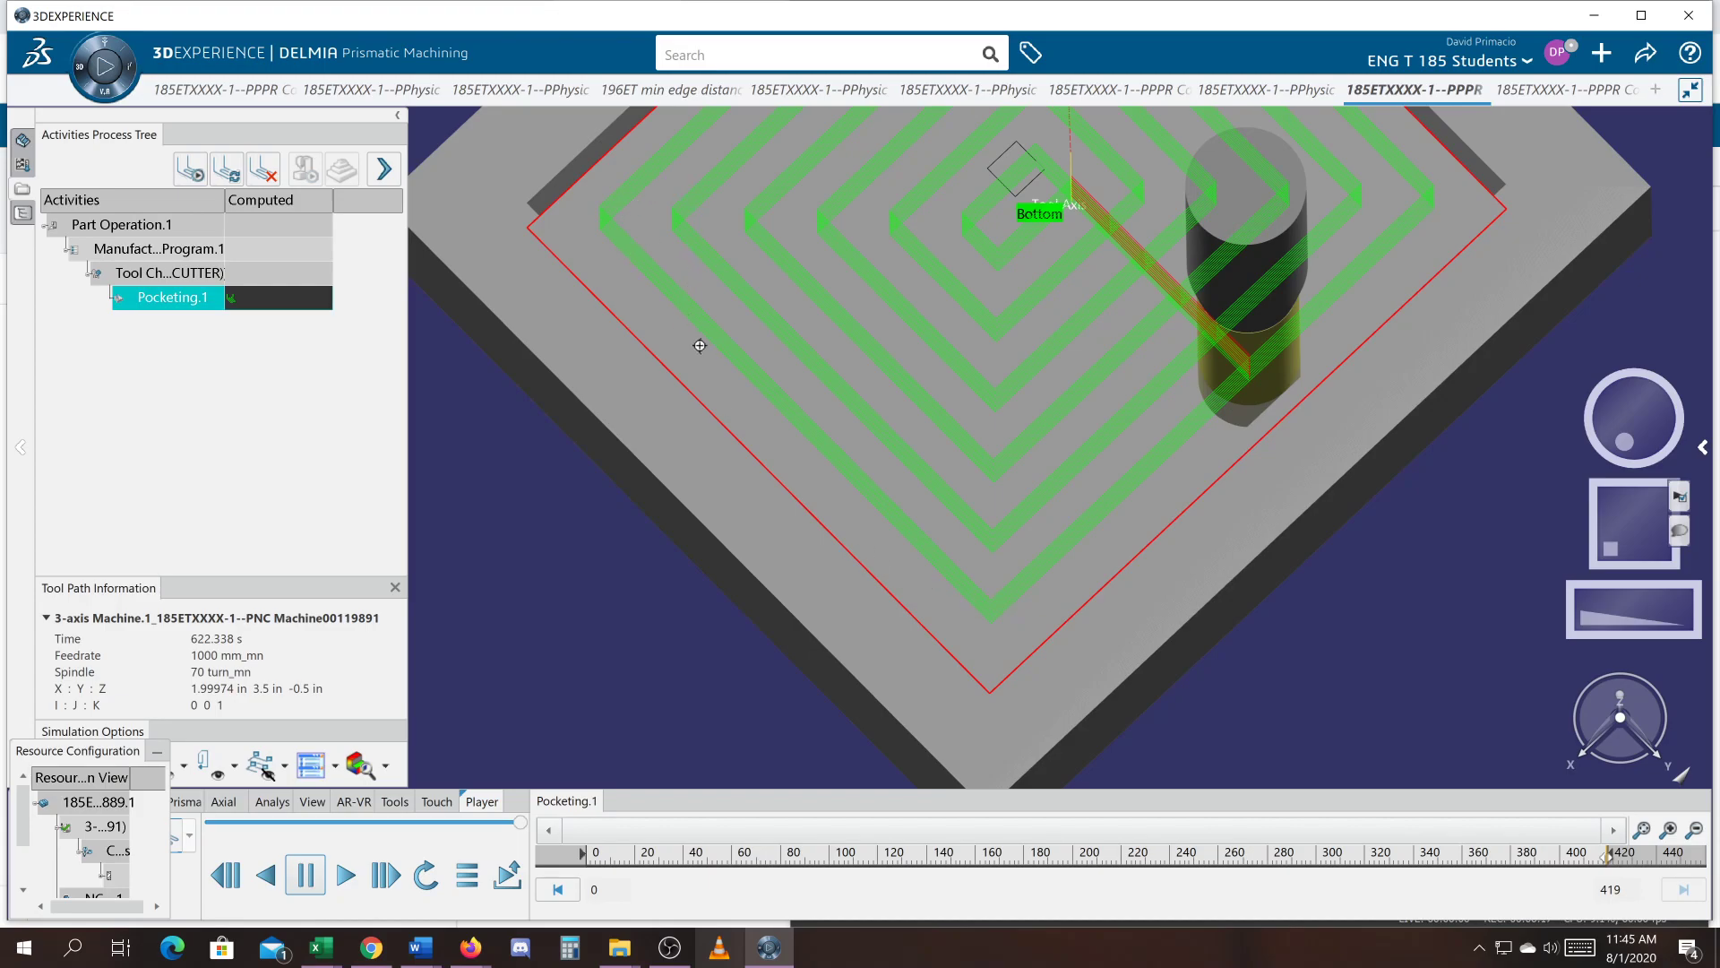
{"action": "middle_click_drag", "start_coordinate": [730, 392], "coordinate": [1034, 471]}
{"action": "middle_click_drag", "start_coordinate": [1156, 652], "coordinate": [1159, 629]}
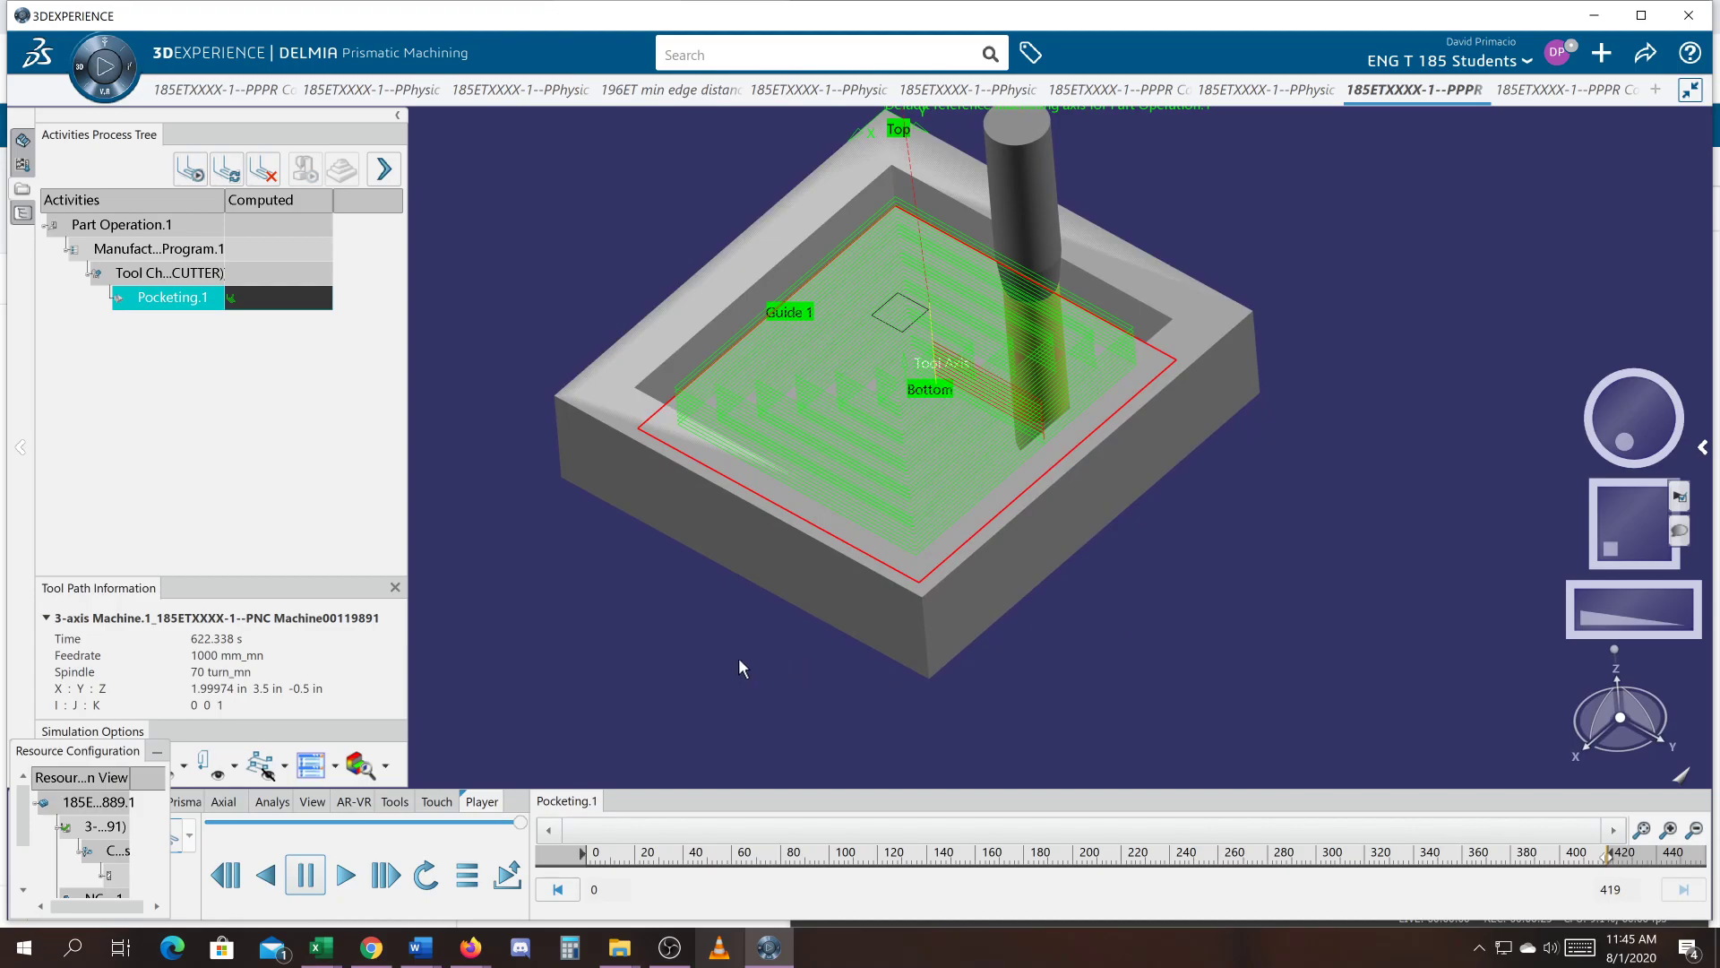
{"action": "middle_click_drag", "start_coordinate": [751, 664], "coordinate": [773, 593]}
{"action": "middle_click_drag", "start_coordinate": [649, 538], "coordinate": [720, 599]}
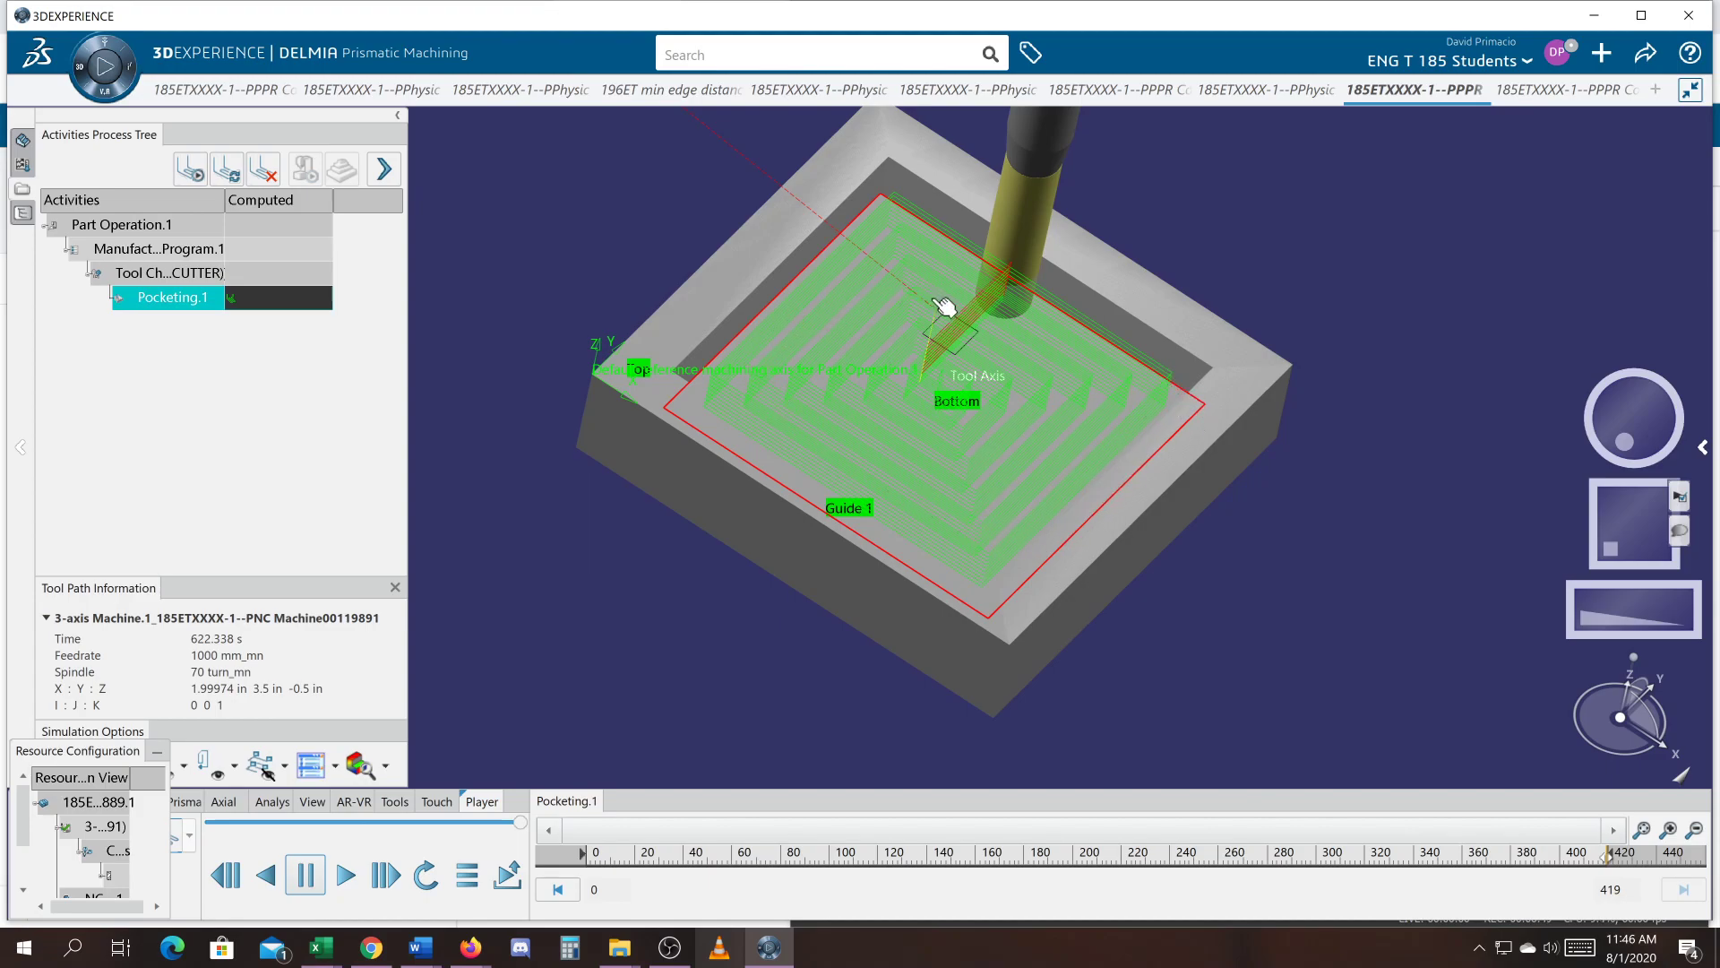
{"action": "middle_click_drag", "start_coordinate": [1217, 426], "coordinate": [1083, 411]}
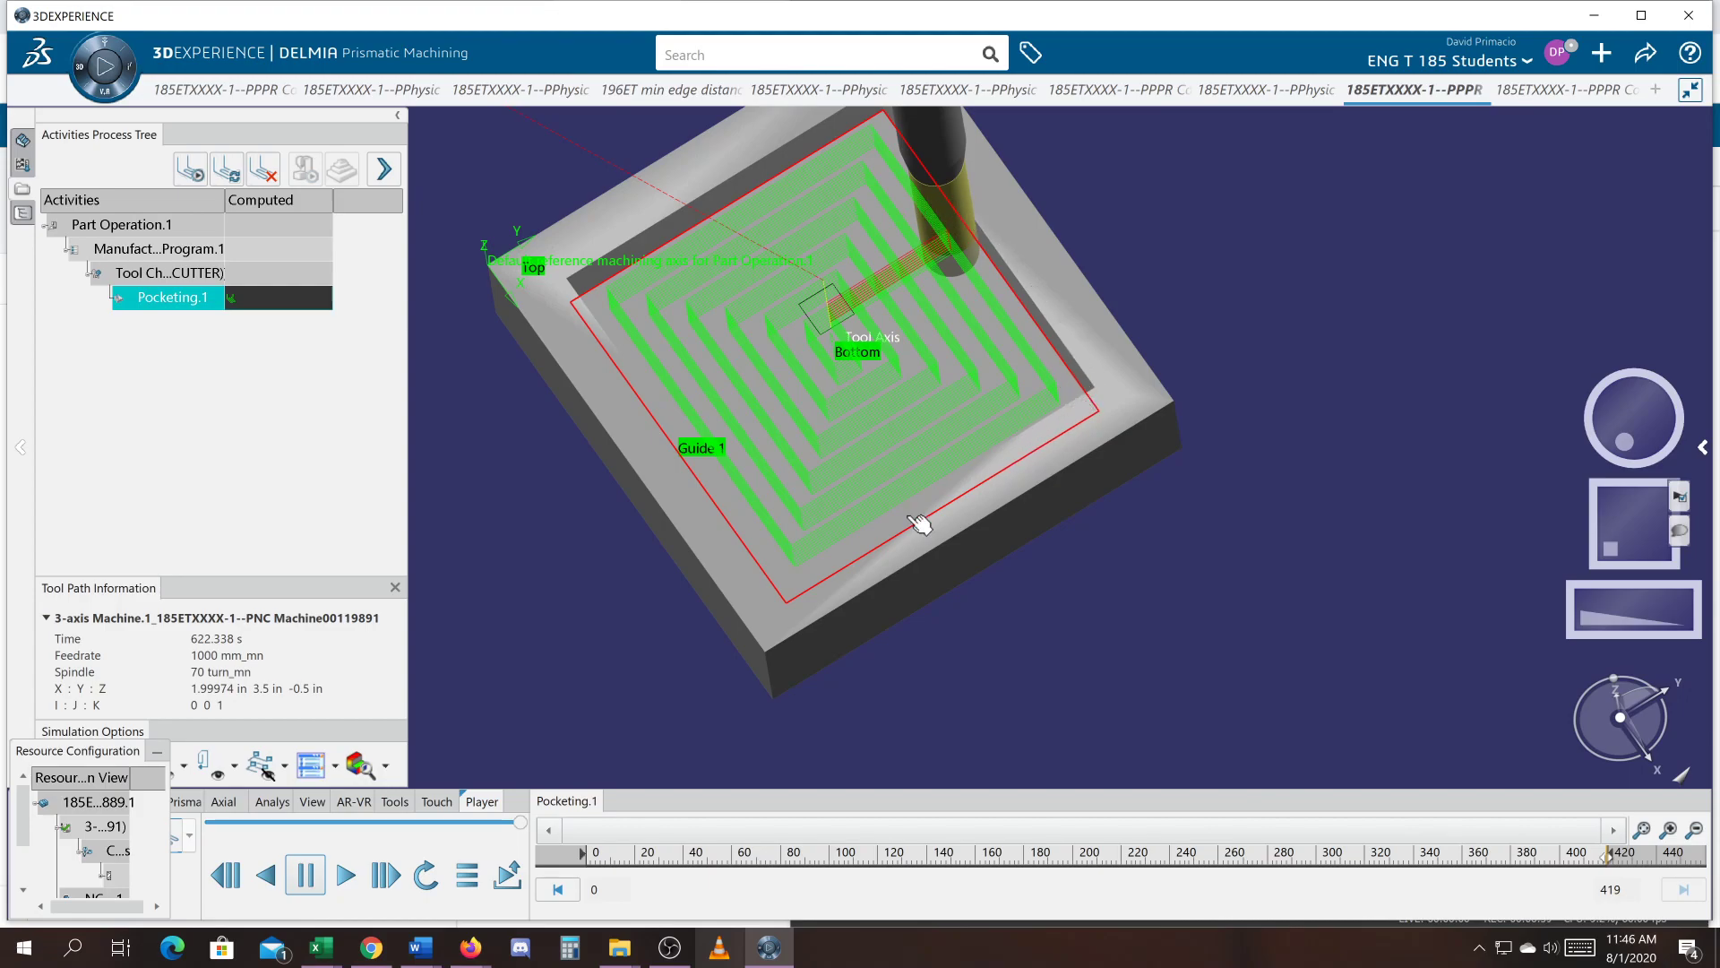
{"action": "middle_click_drag", "start_coordinate": [977, 564], "coordinate": [1104, 410]}
{"action": "middle_click_drag", "start_coordinate": [909, 565], "coordinate": [953, 554]}
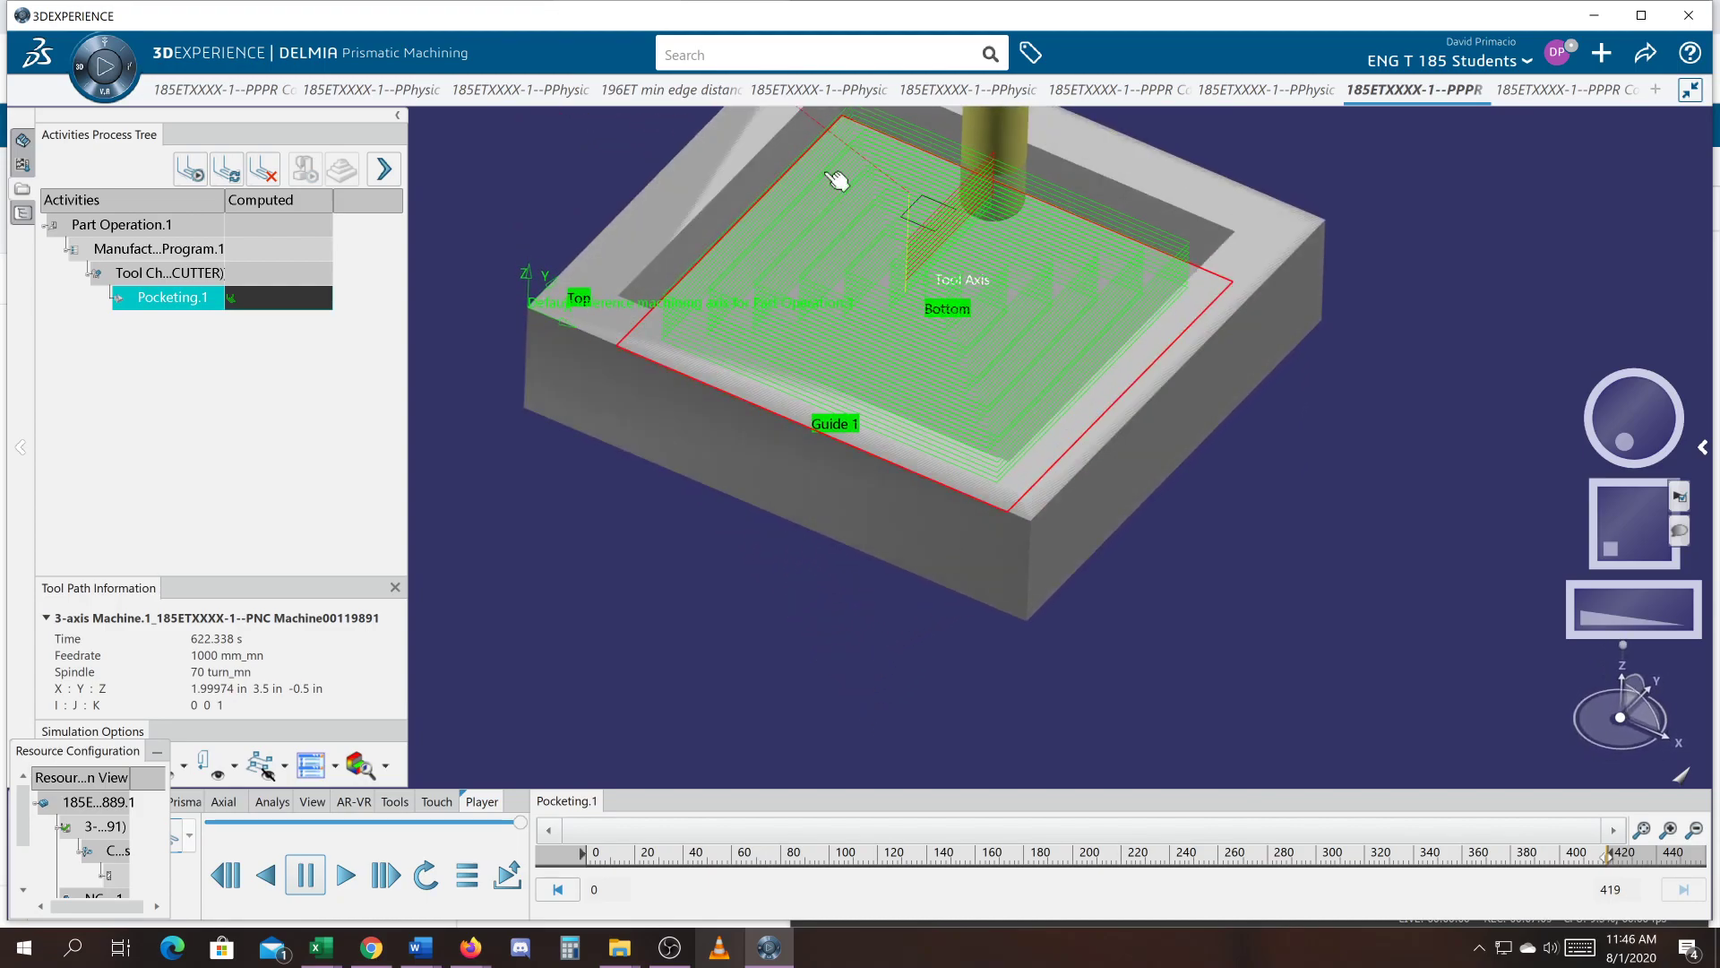
{"action": "middle_click_drag", "start_coordinate": [984, 462], "coordinate": [952, 450]}
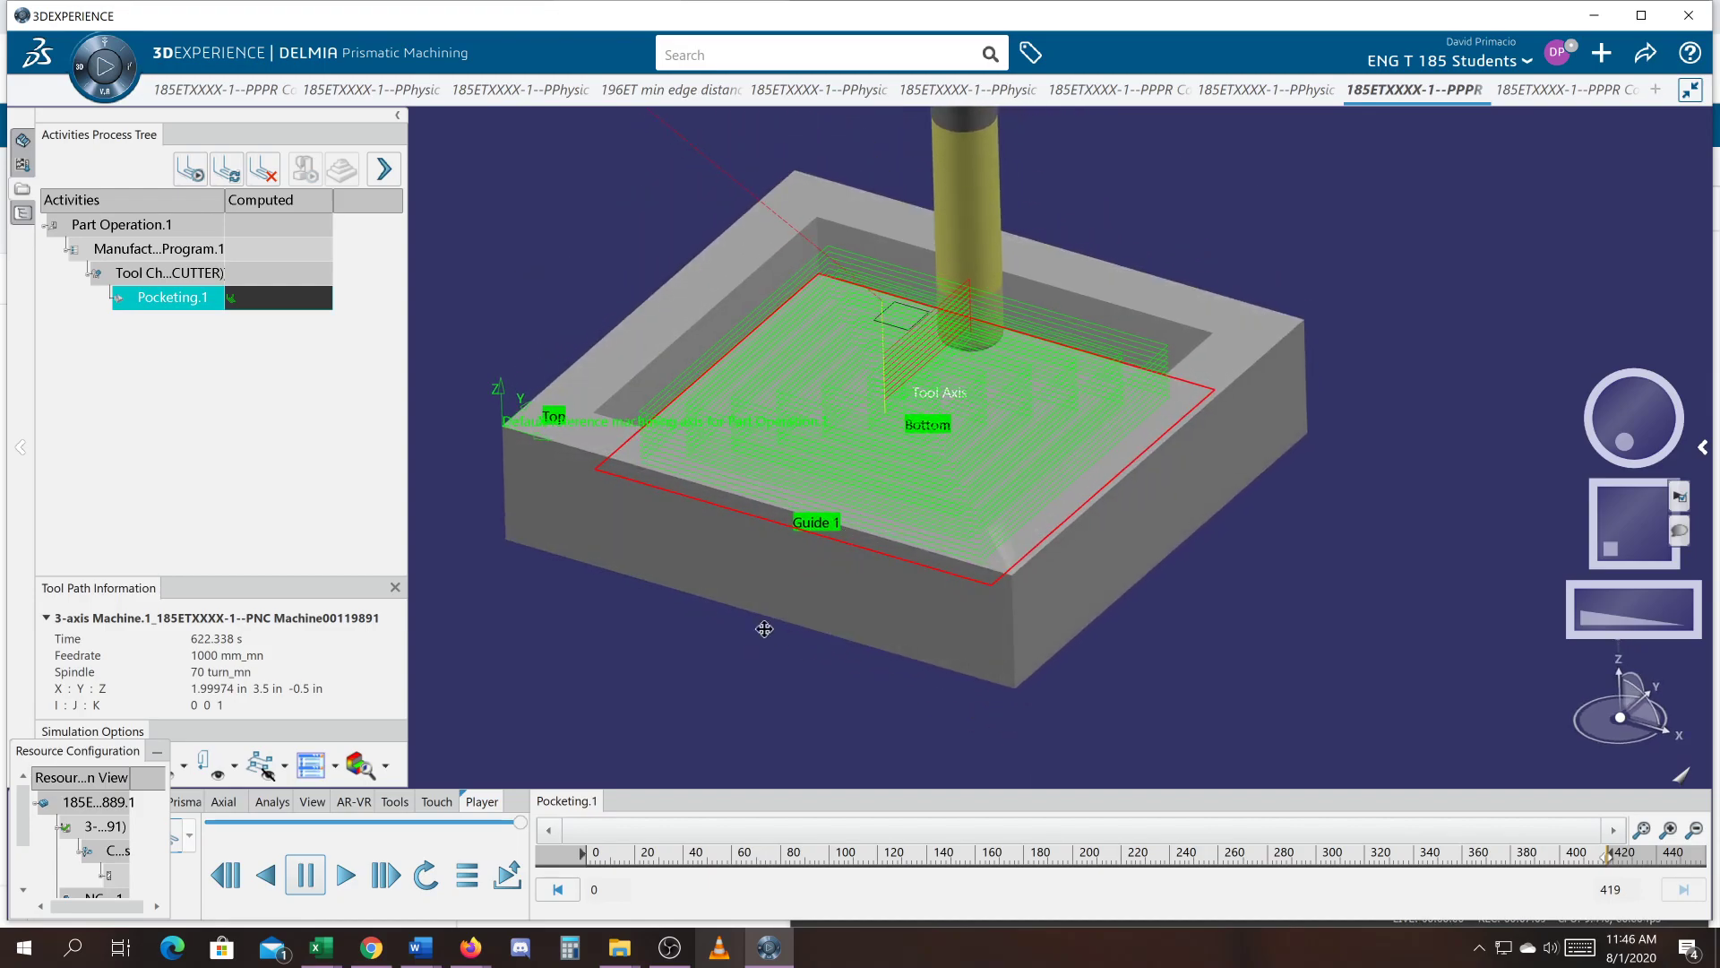
{"action": "middle_click_drag", "start_coordinate": [764, 629], "coordinate": [818, 603]}
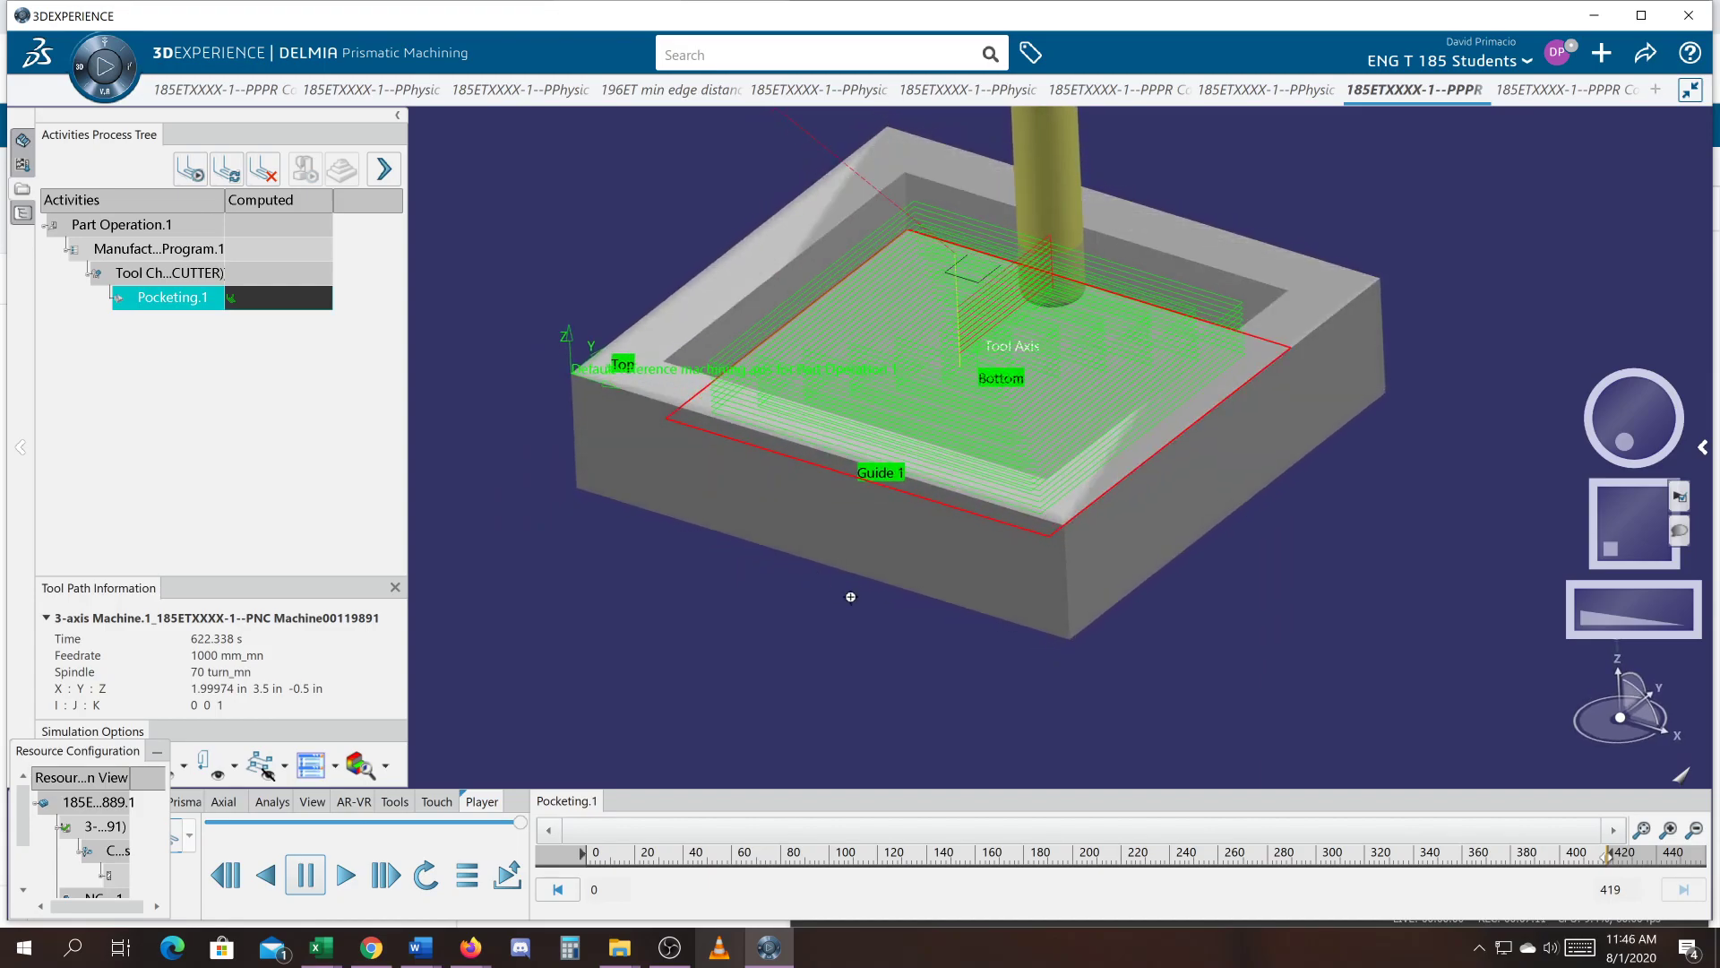
{"action": "middle_click_drag", "start_coordinate": [882, 653], "coordinate": [1123, 645]}
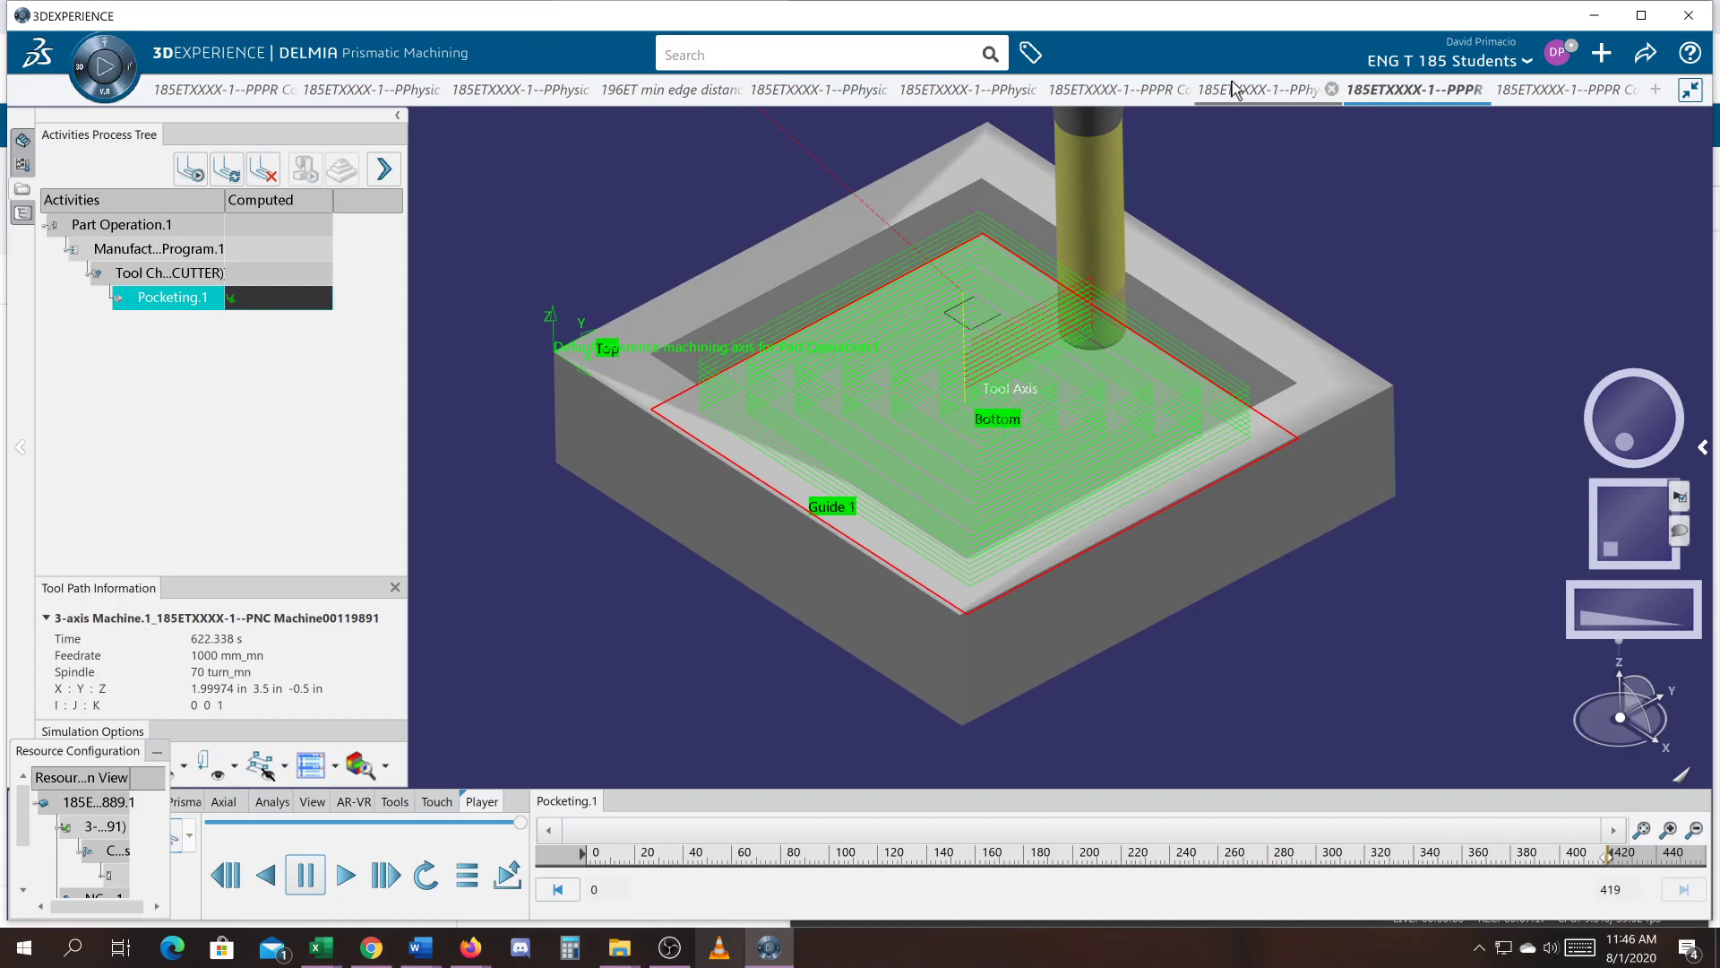
Switch to the profile plate session, PPPR Context00004285, and open its Profile Contouring.1 operation.
{"action": "mouse_move", "coordinate": [1233, 87]}
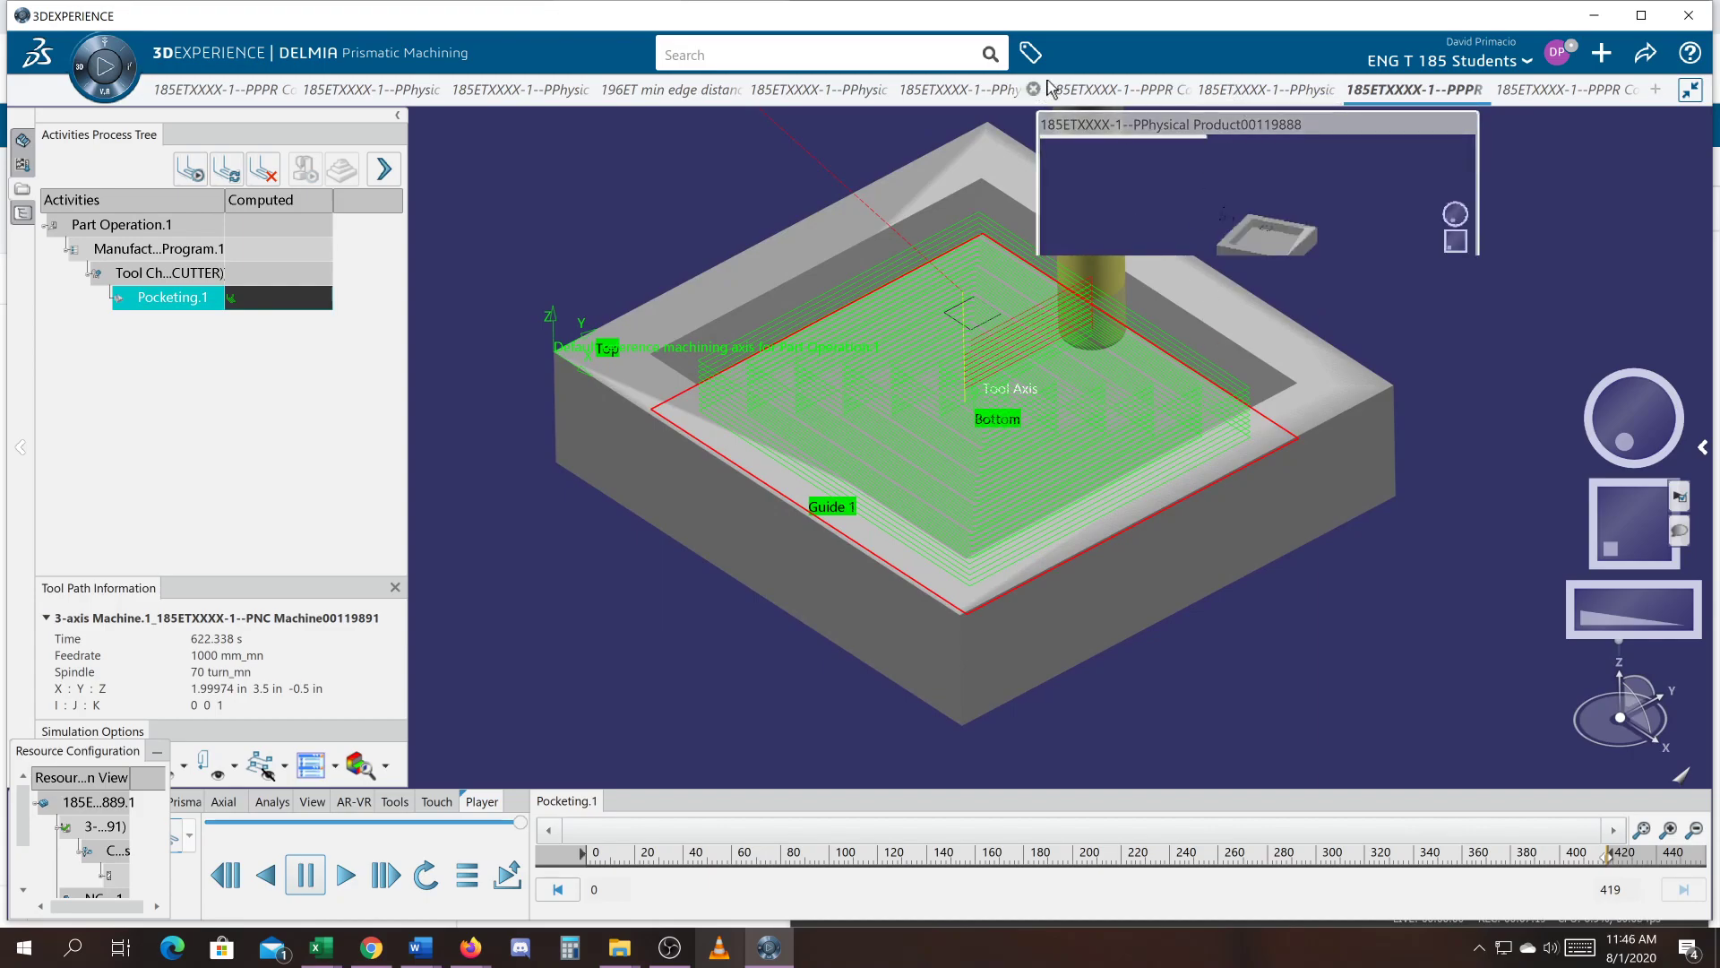
{"action": "mouse_move", "coordinate": [1107, 93]}
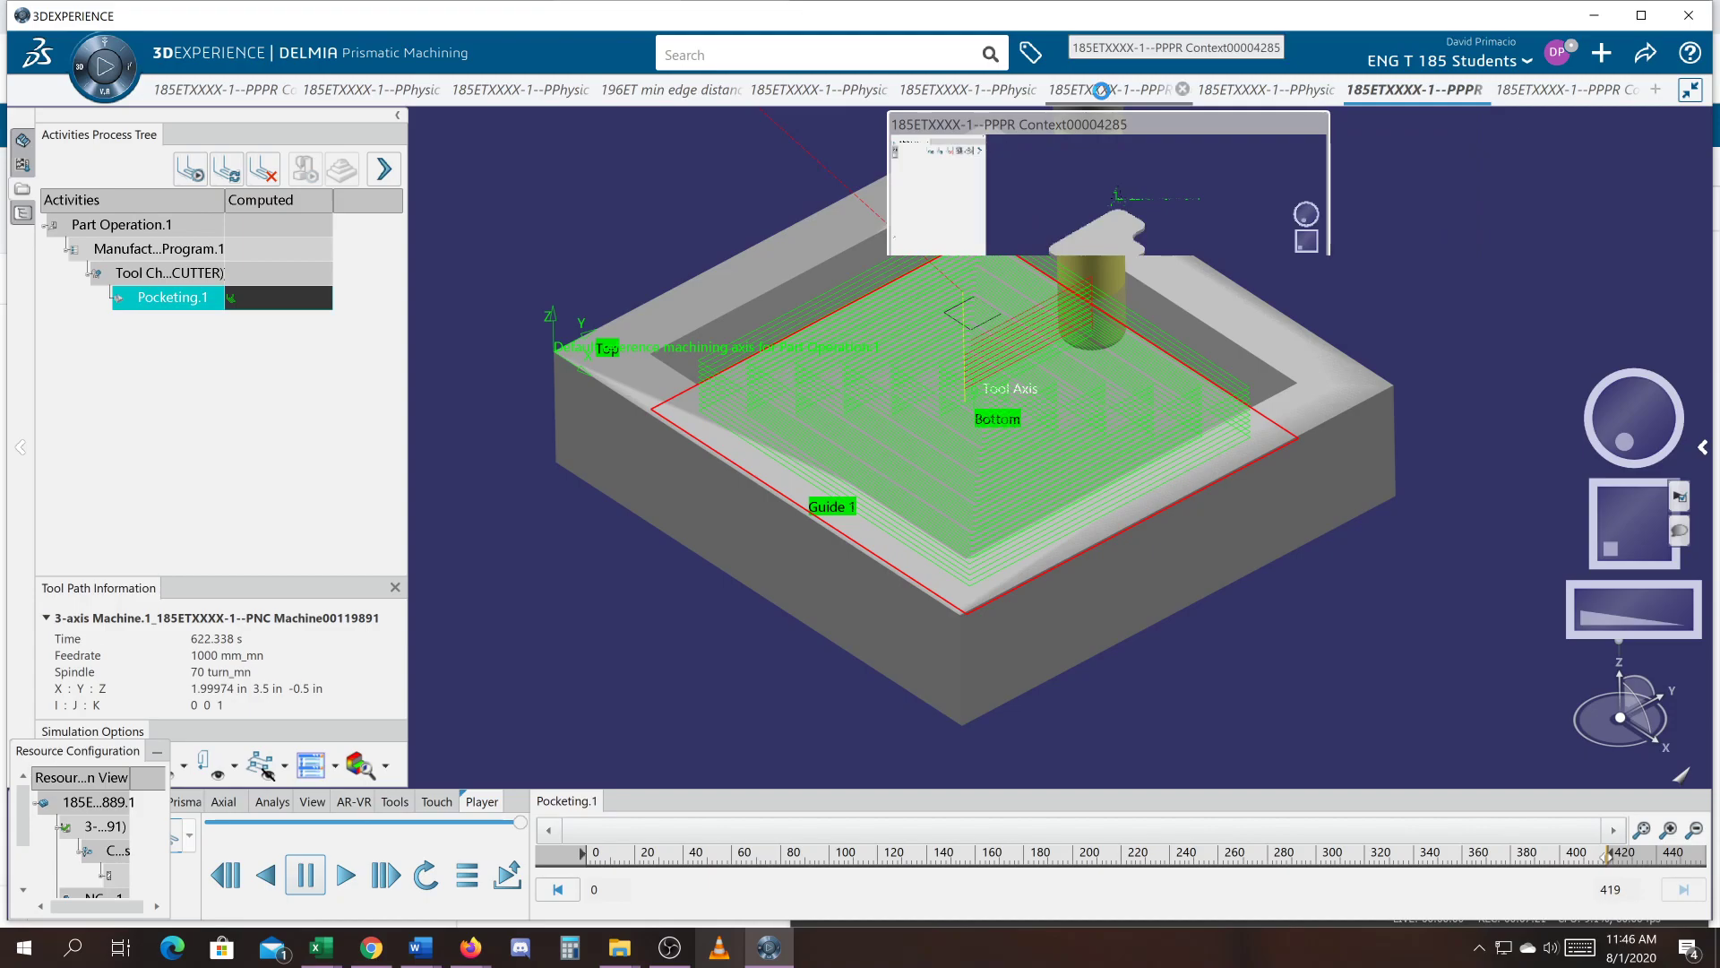
{"action": "left_click", "coordinate": [1101, 91]}
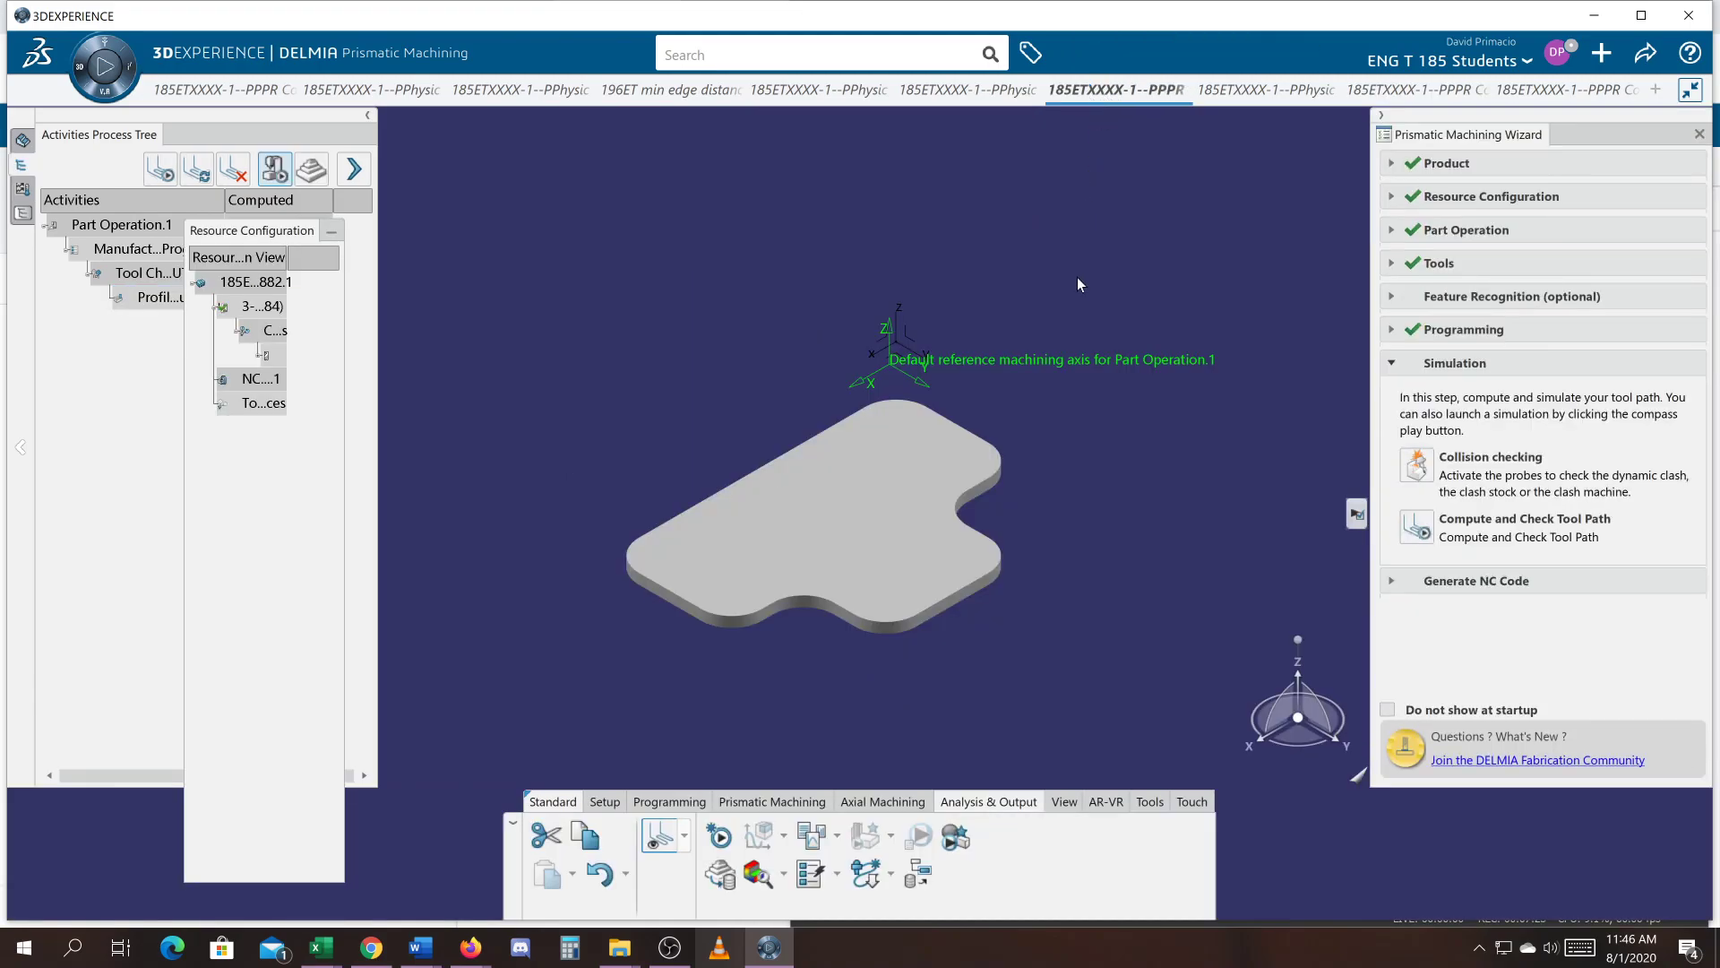
{"action": "left_click", "coordinate": [146, 299]}
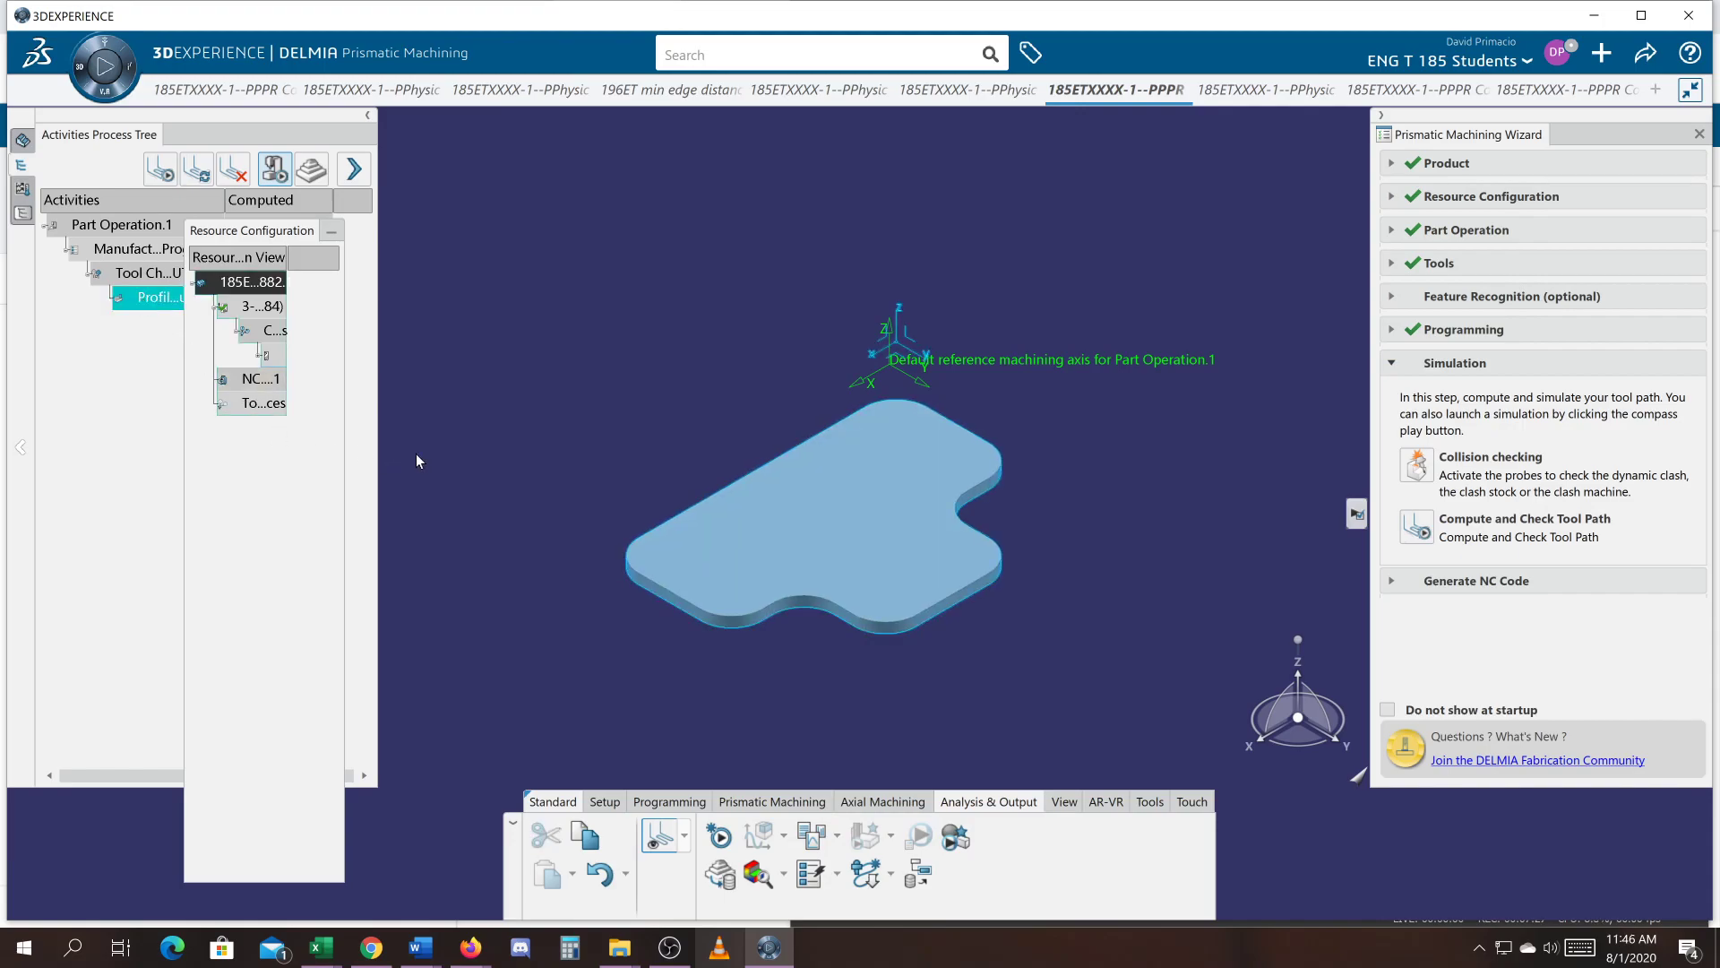
{"action": "double_click", "coordinate": [144, 299]}
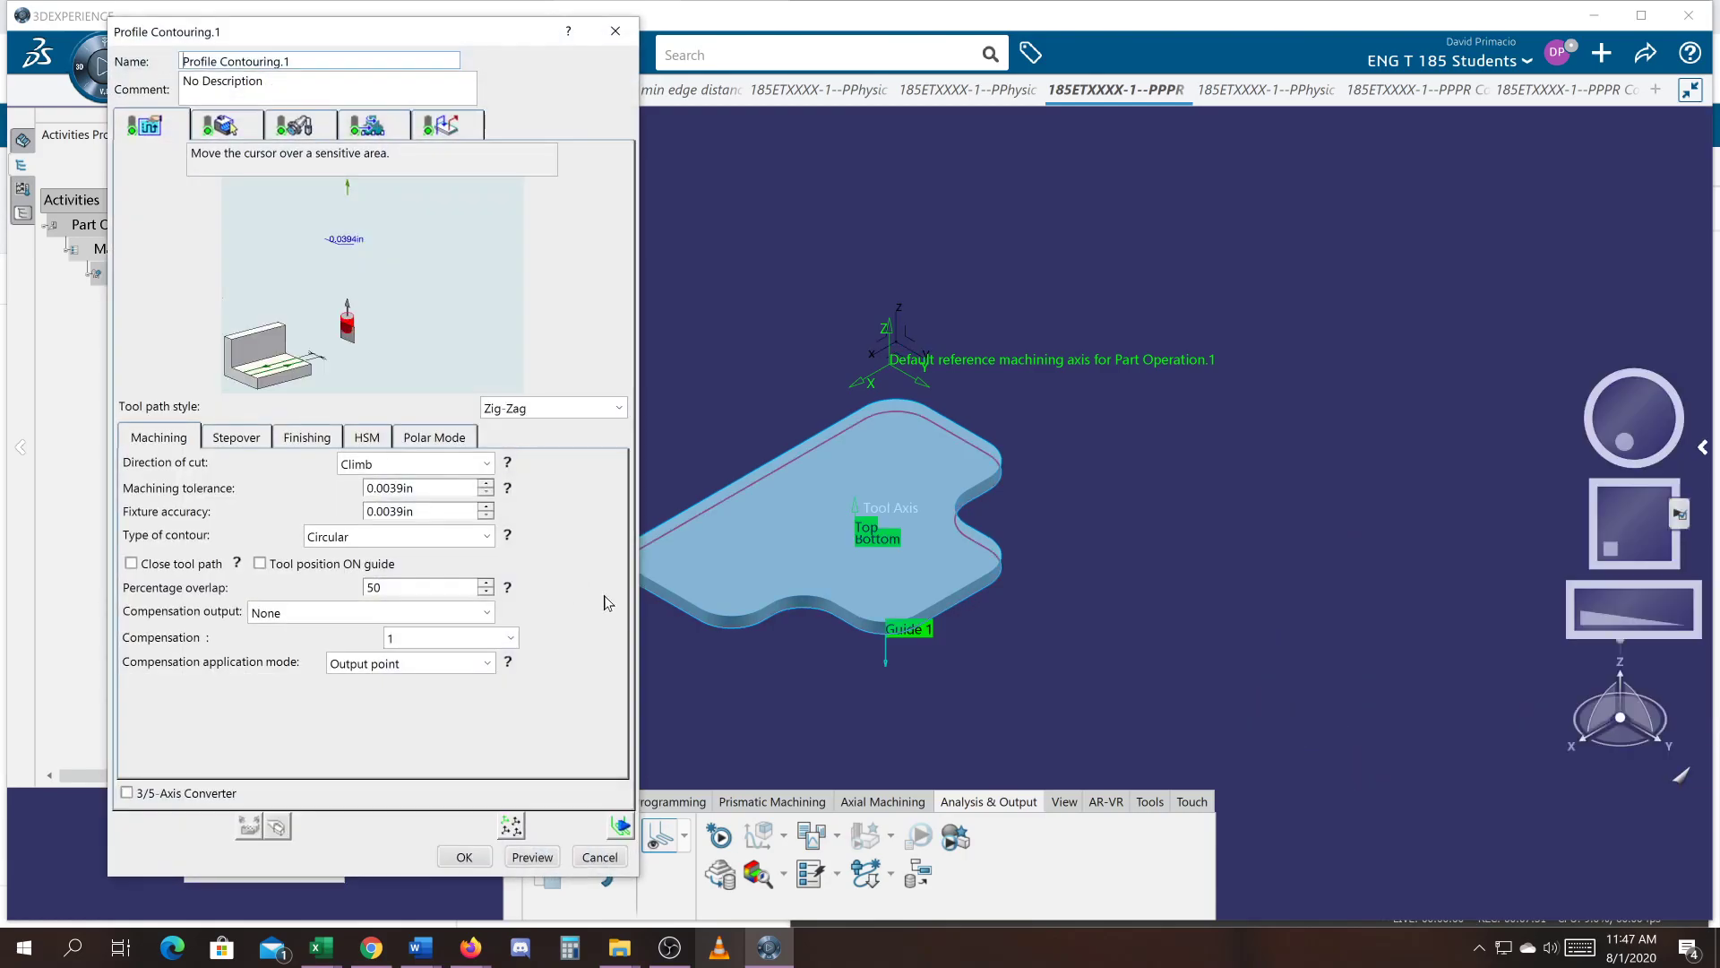
Bring the whole plate into view and play the Profile Contouring.1 tool path simulation.
{"action": "middle_click_drag", "start_coordinate": [779, 684], "coordinate": [868, 621]}
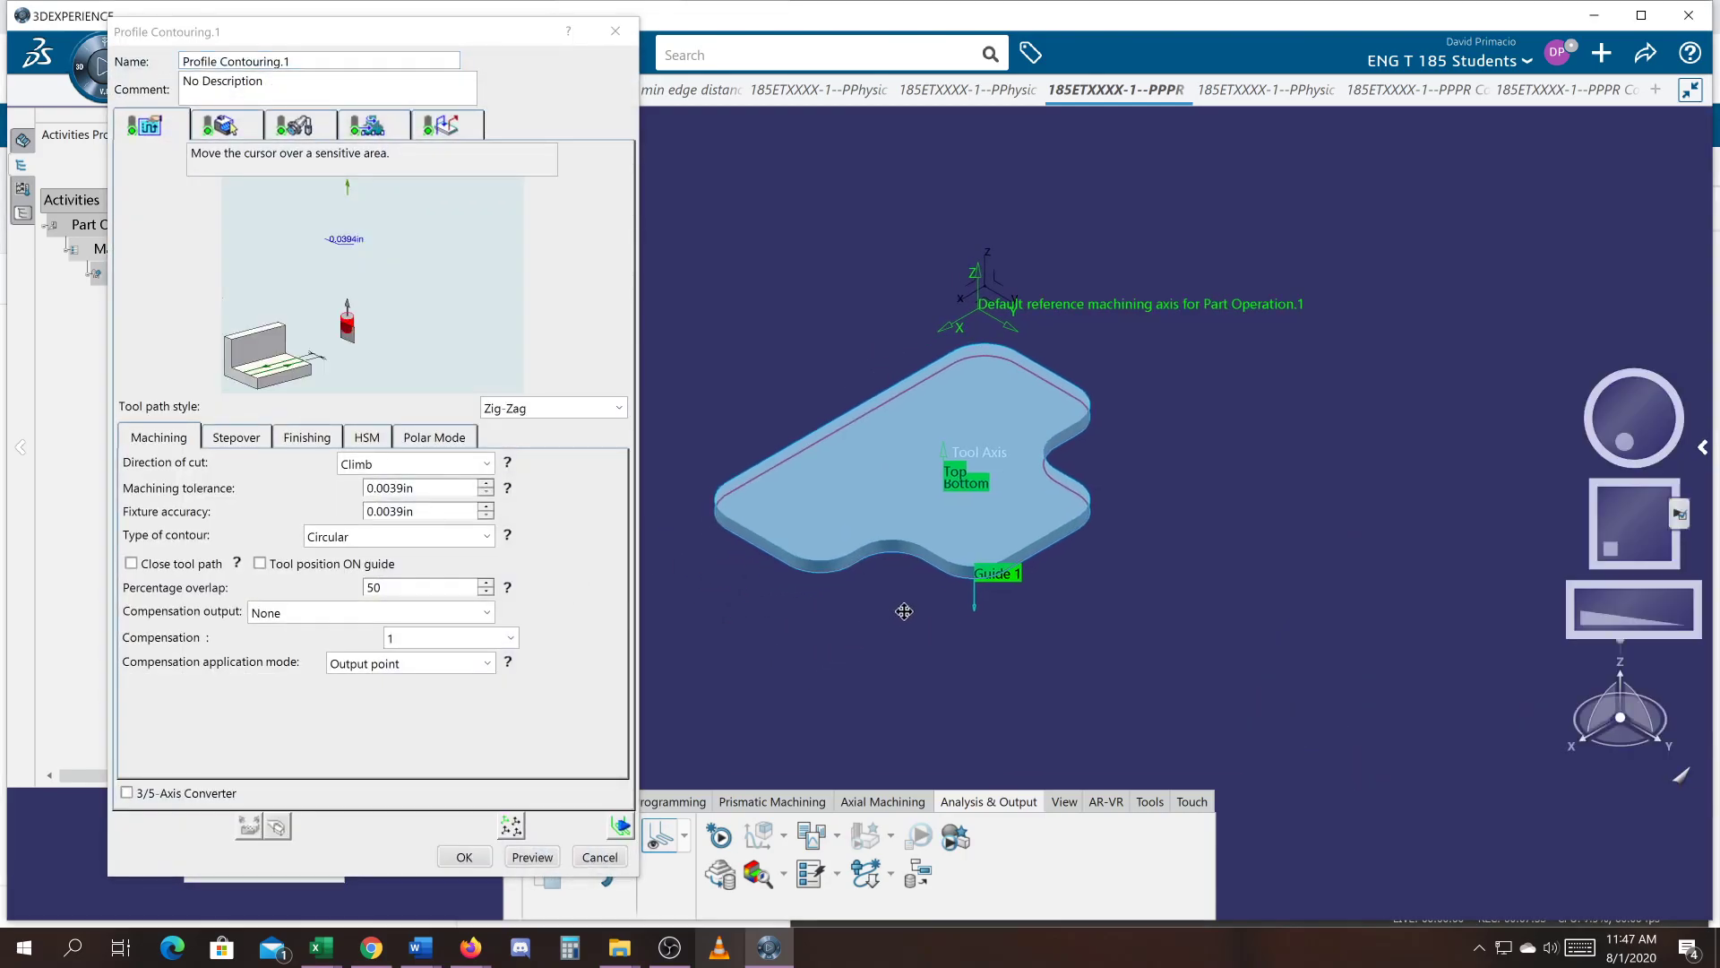
{"action": "scroll", "coordinate": [965, 600], "scroll_direction": "up", "scroll_amount": 3}
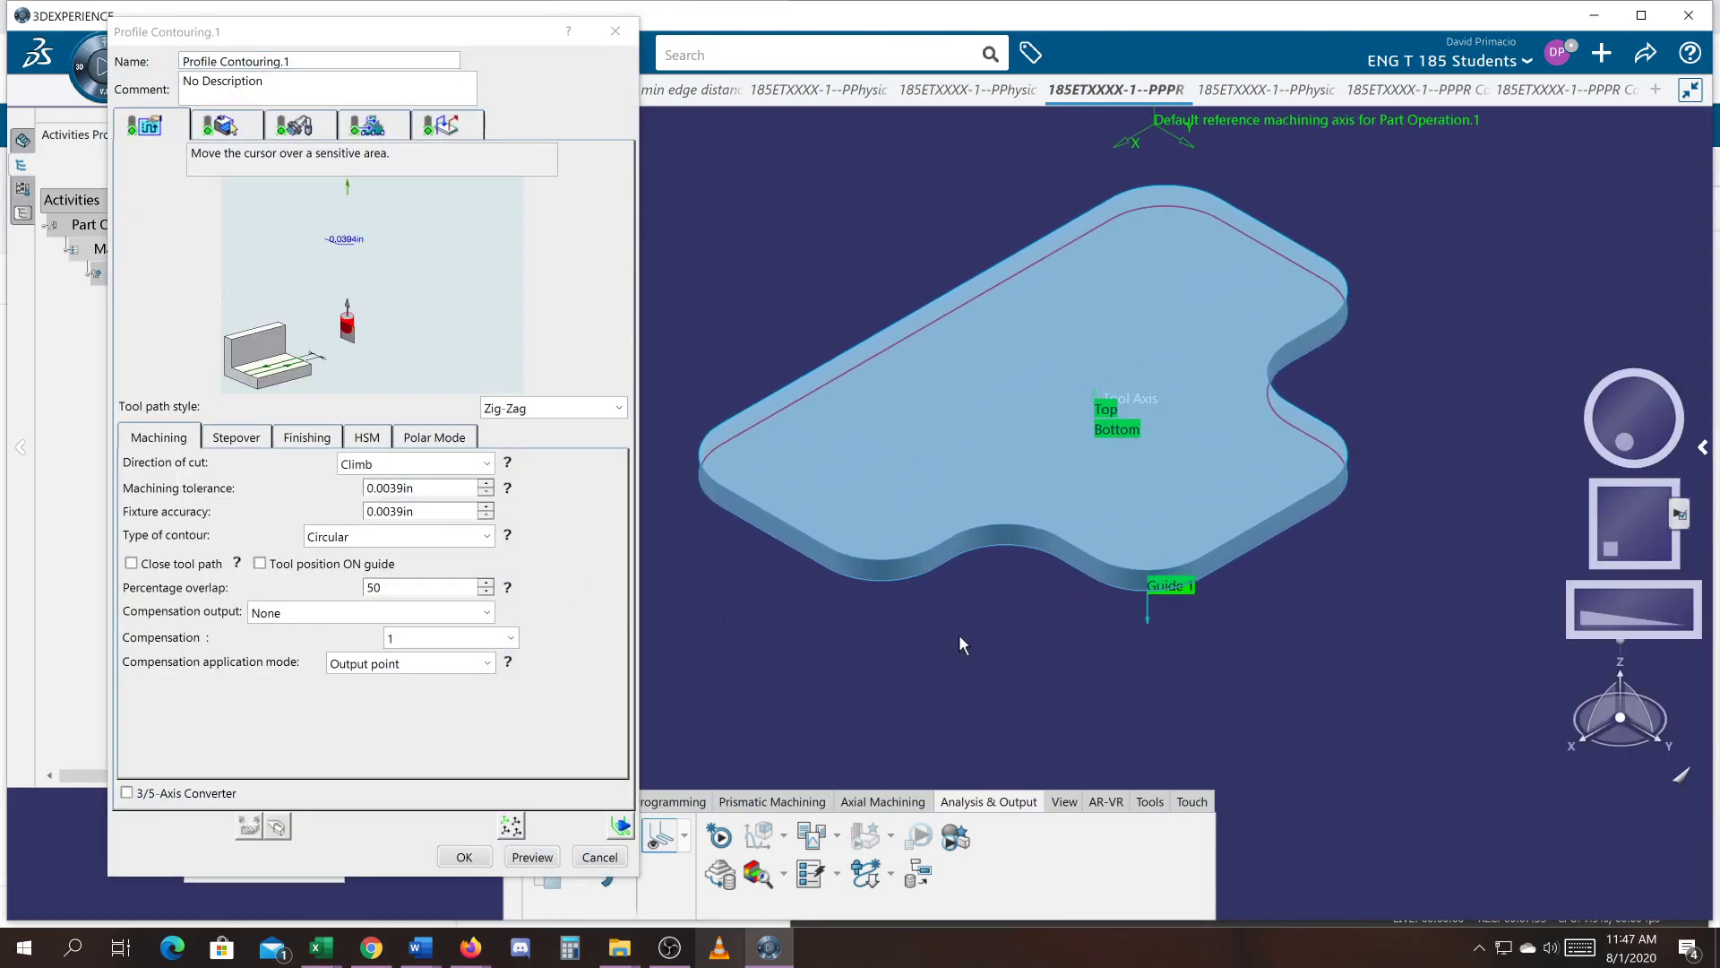
{"action": "middle_click_drag", "start_coordinate": [968, 606], "coordinate": [961, 615]}
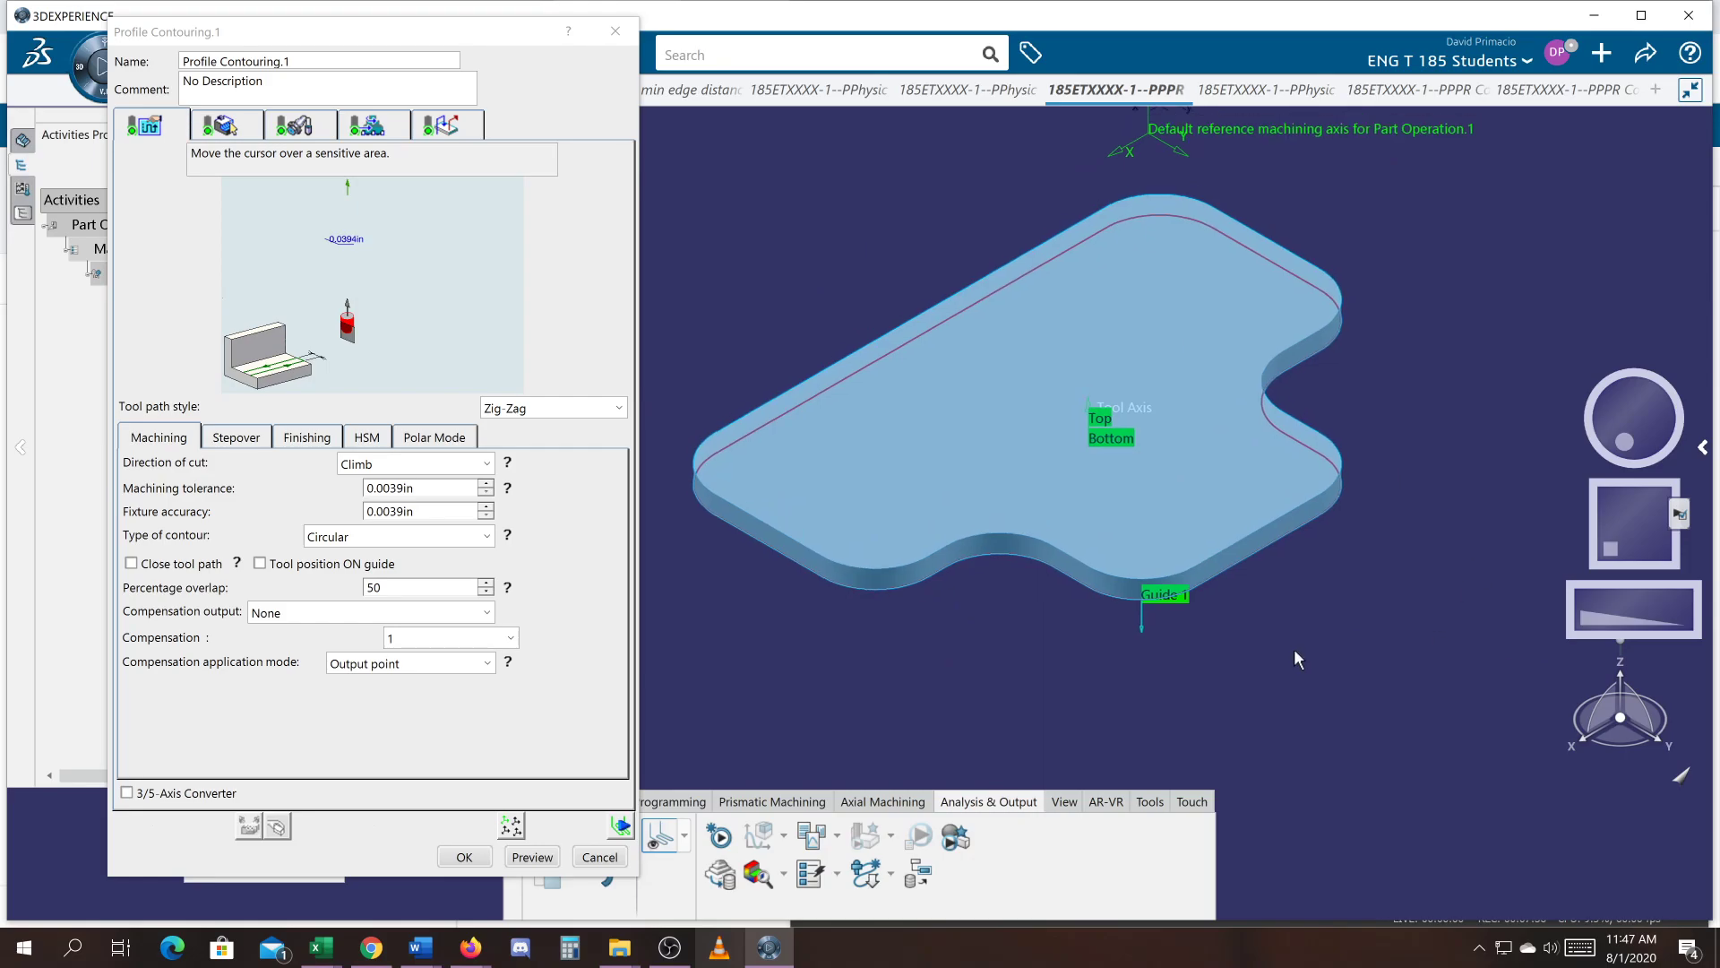
{"action": "left_click", "coordinate": [619, 826]}
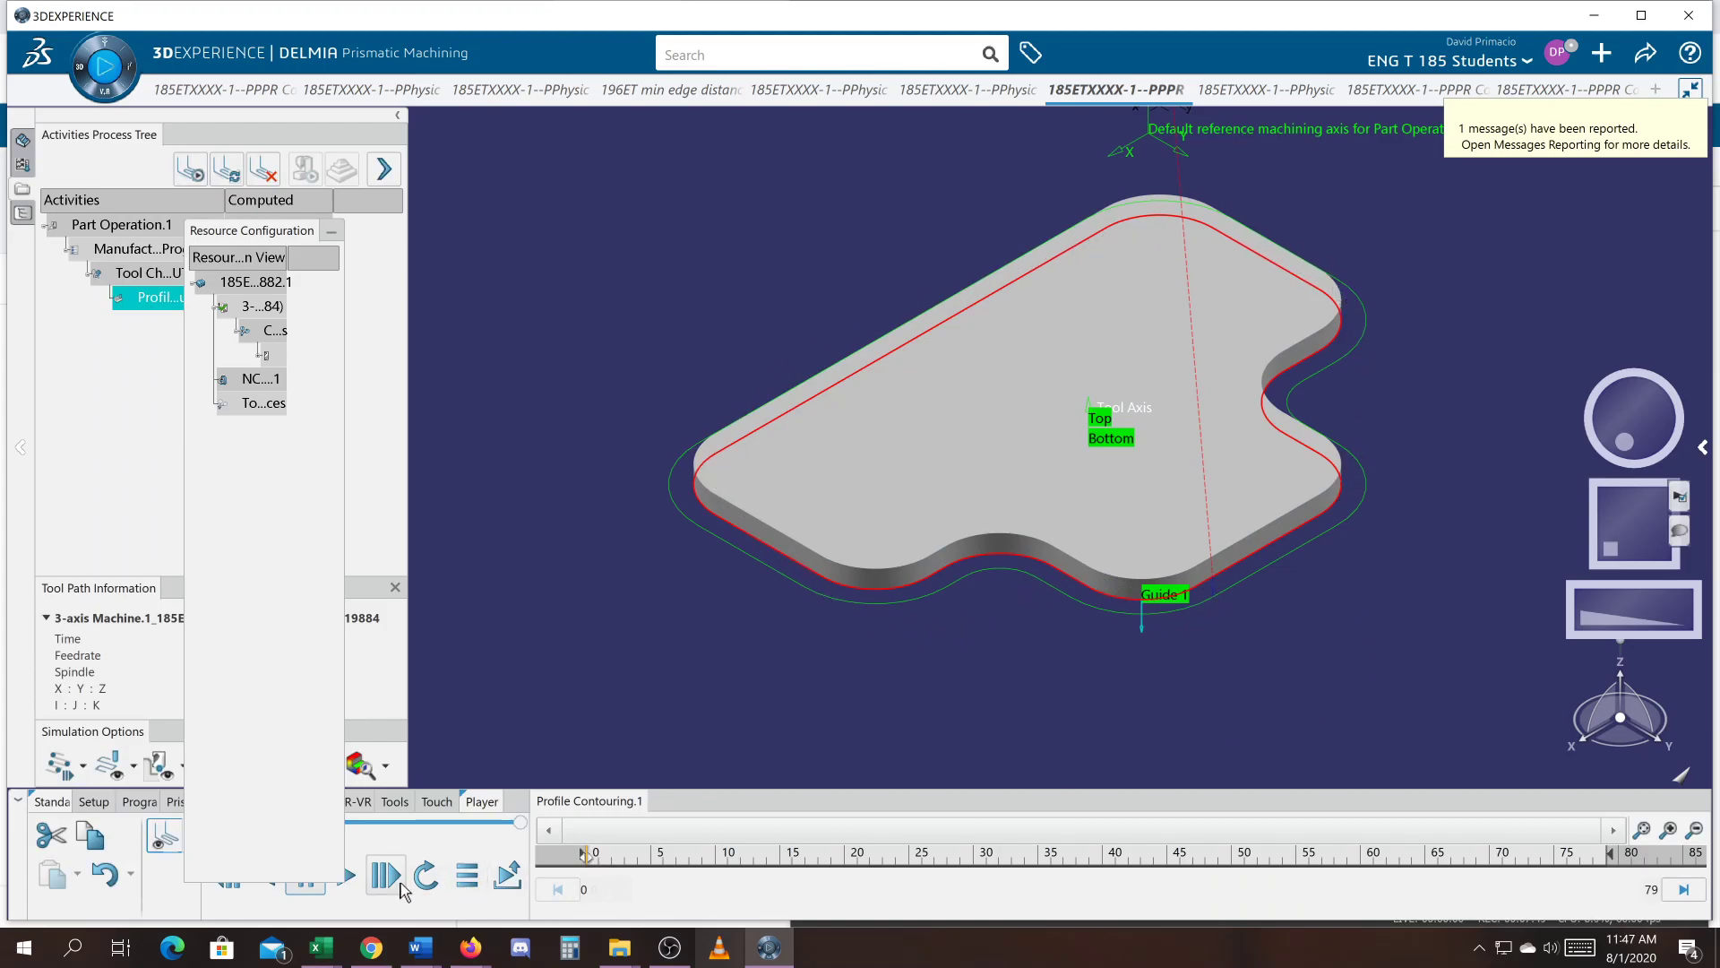
{"action": "left_click", "coordinate": [349, 878]}
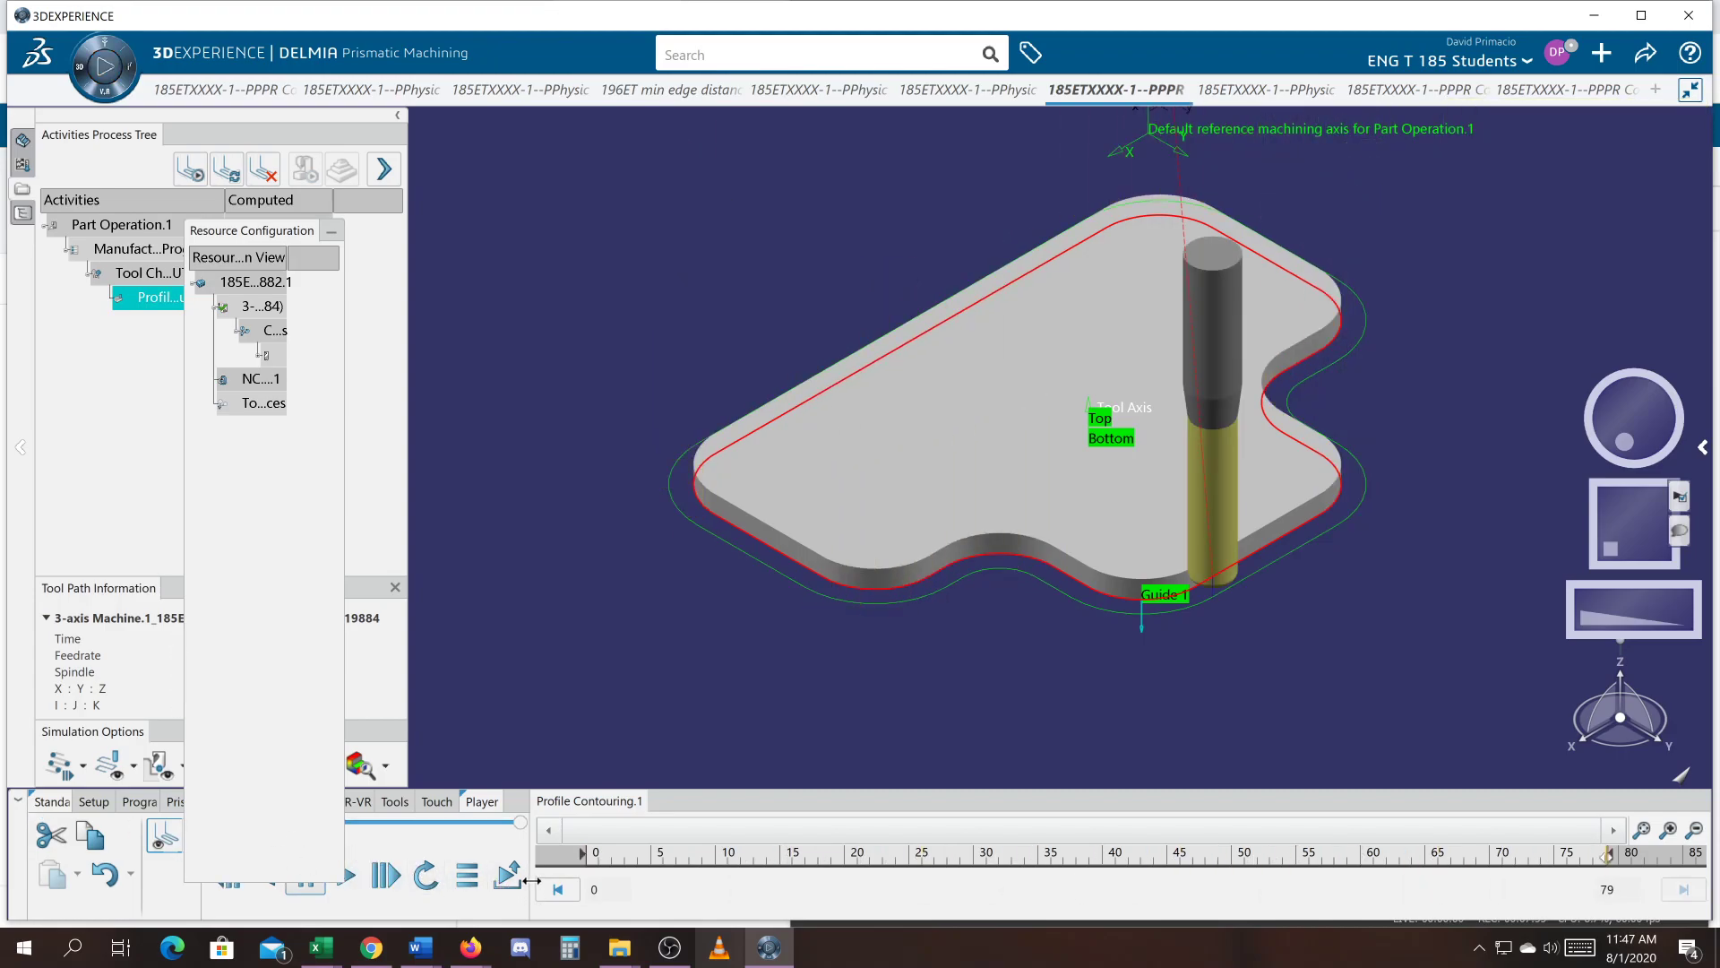
Widen the player, reduce the simulation's effective step size to 0.001 s, and replay the profile contouring.
{"action": "left_click_drag", "start_coordinate": [532, 882], "coordinate": [783, 882]}
{"action": "left_click", "coordinate": [612, 882]}
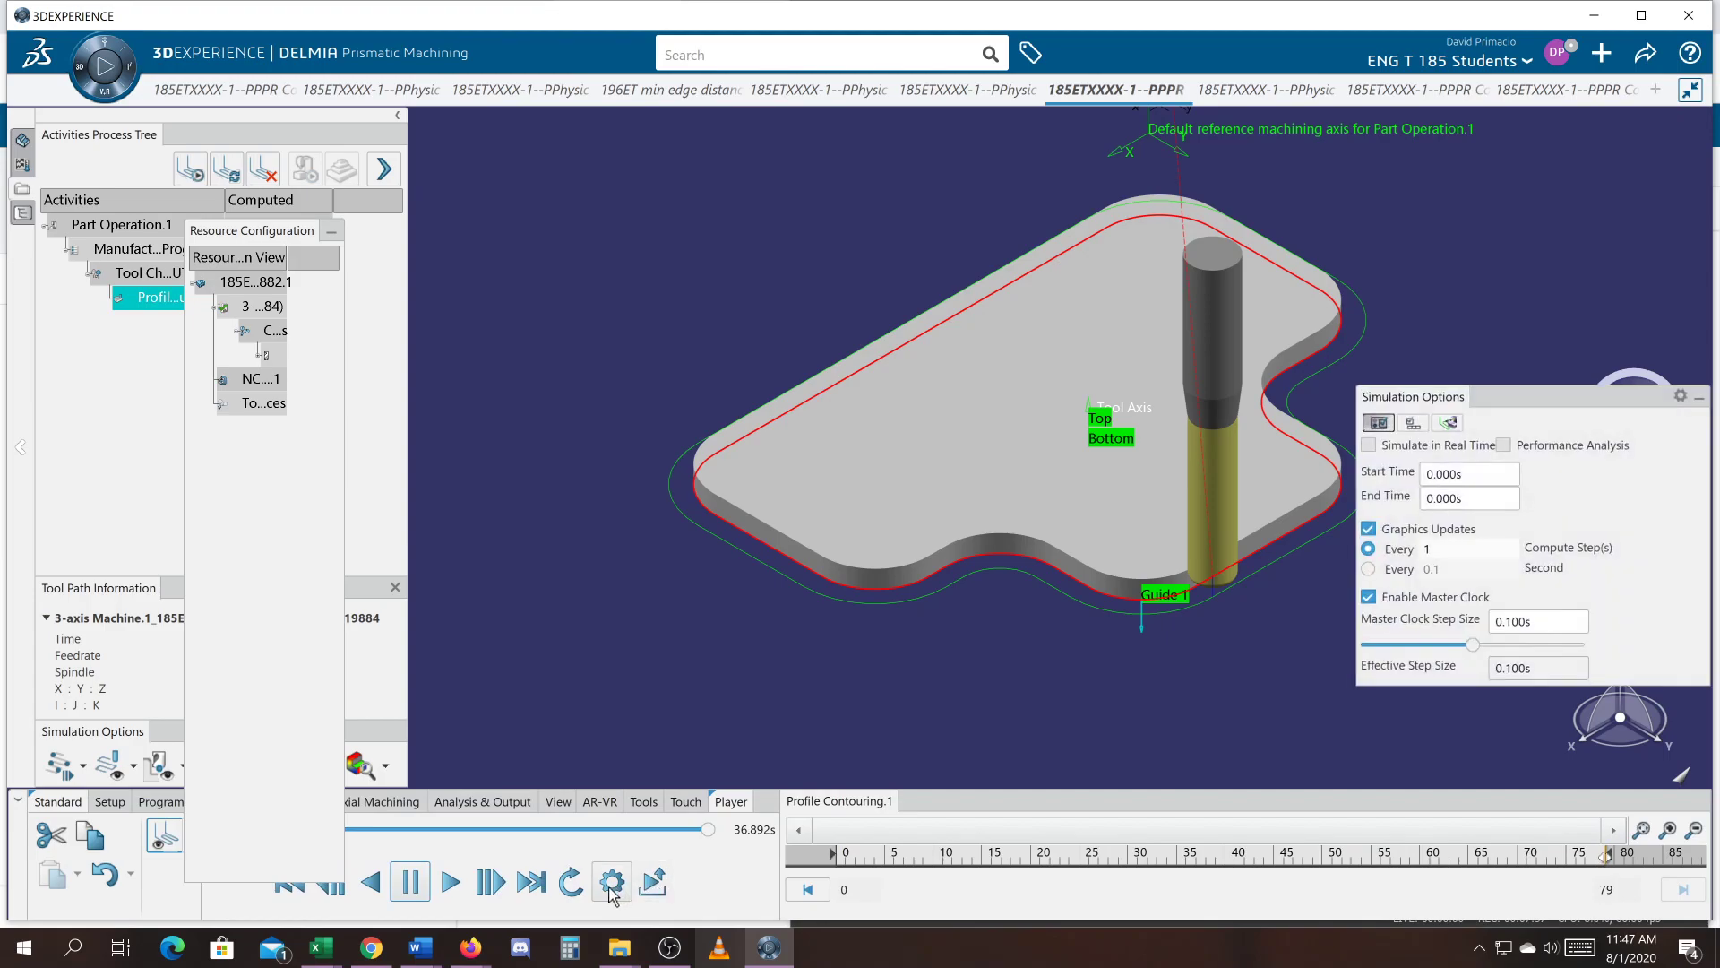
{"action": "left_click_drag", "start_coordinate": [1472, 645], "coordinate": [1368, 645]}
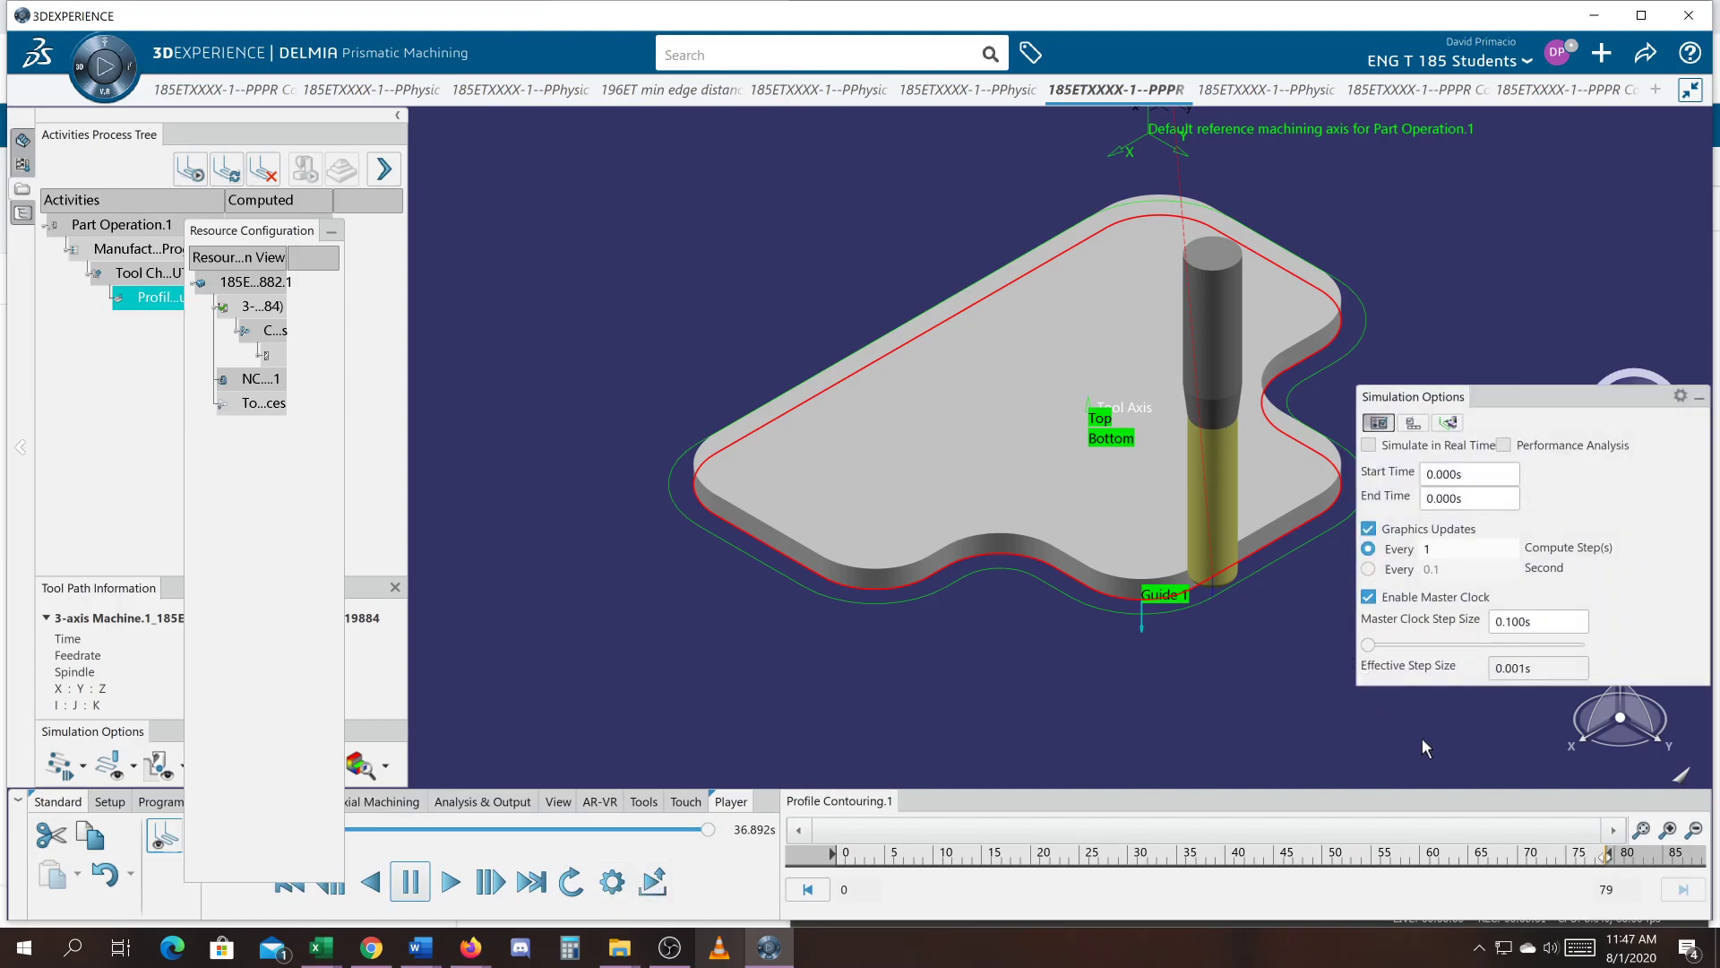
{"action": "left_click", "coordinate": [450, 883]}
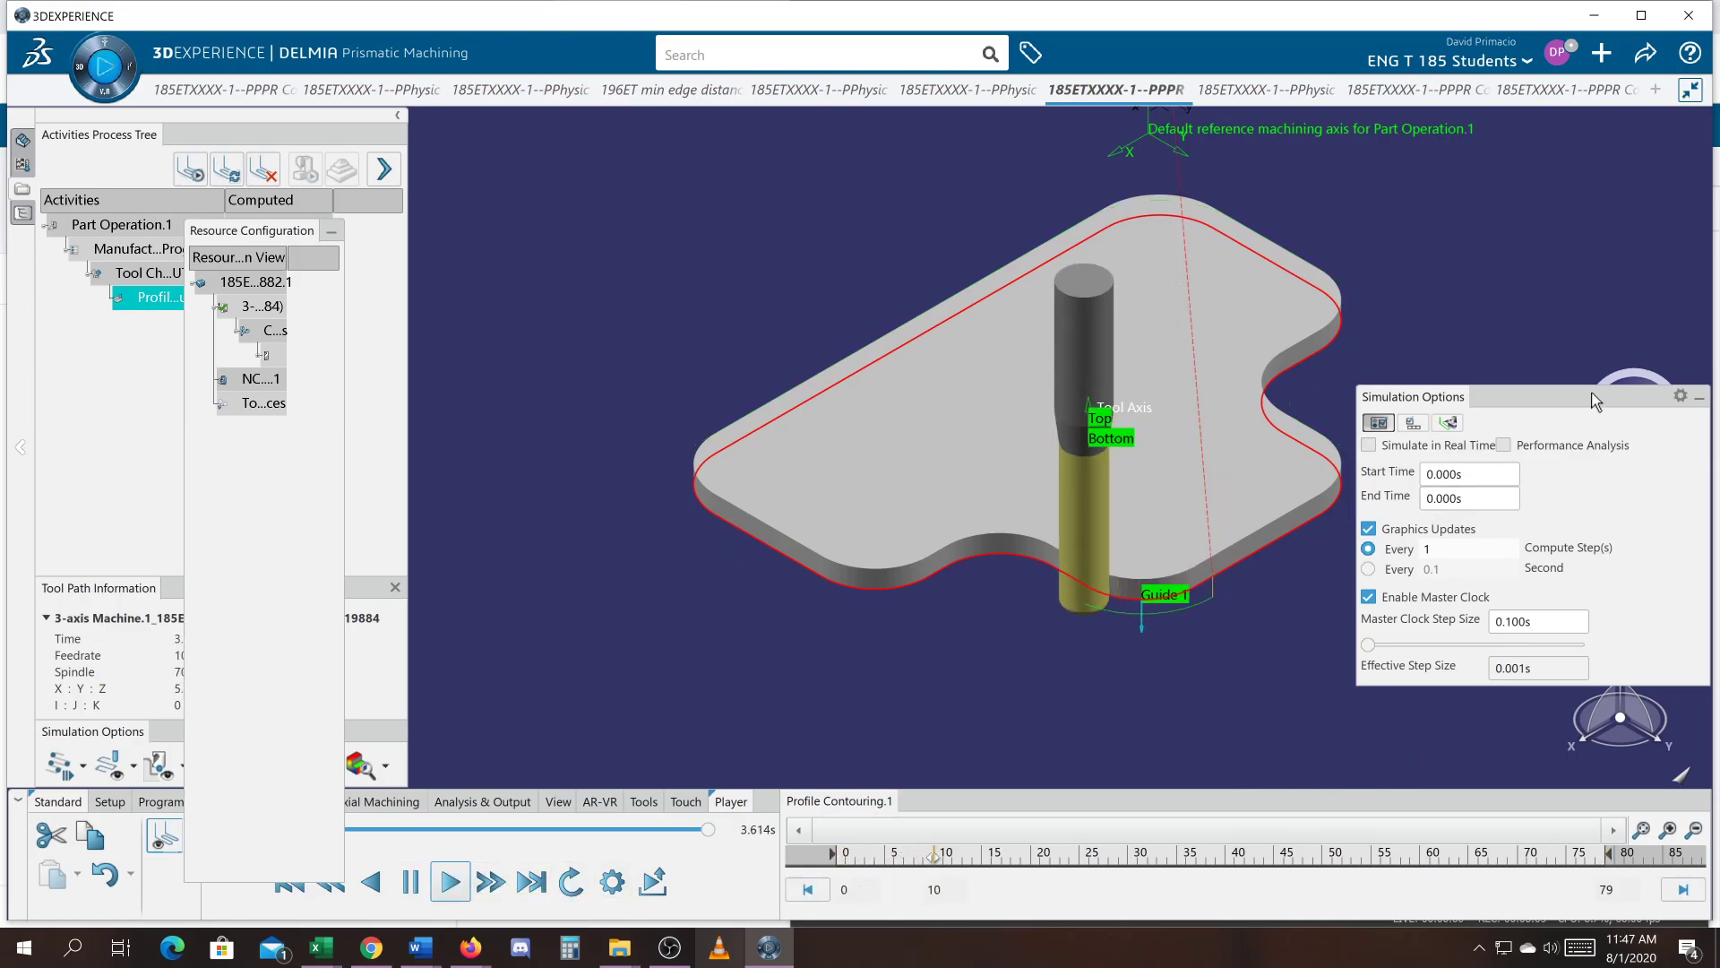
{"action": "left_click", "coordinate": [1699, 397]}
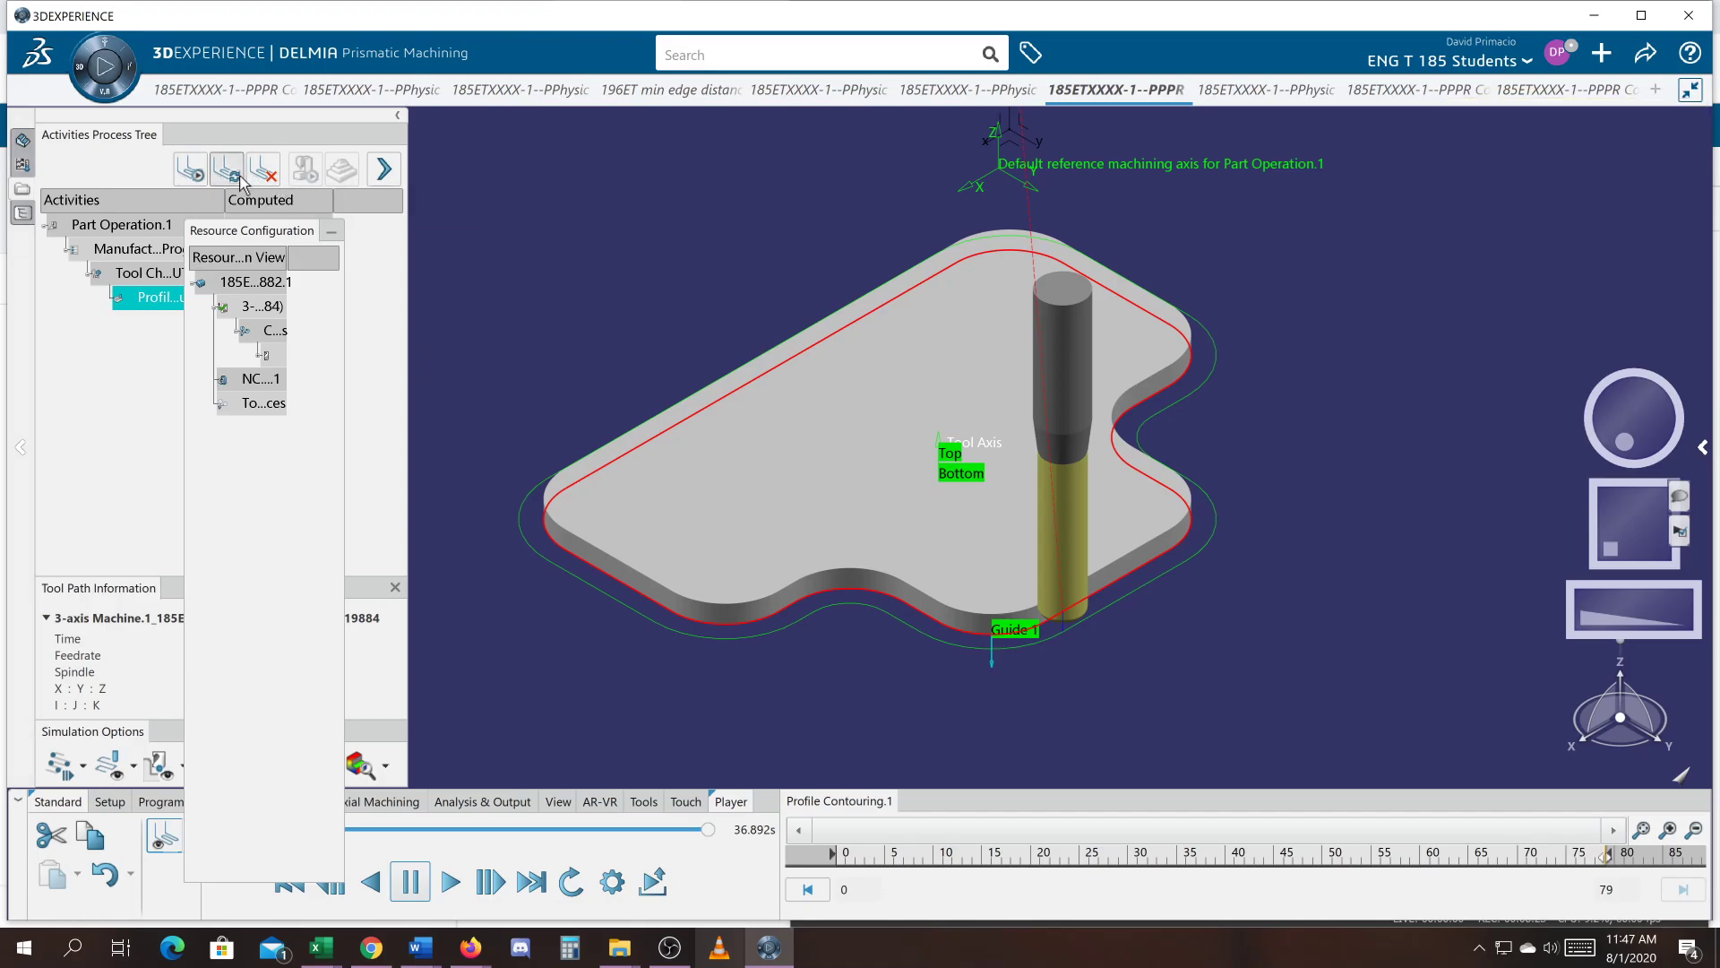
Check the Manufacturing View, then exit the simulation and accept the Profile Contouring.1 operation.
{"action": "left_click", "coordinate": [23, 141]}
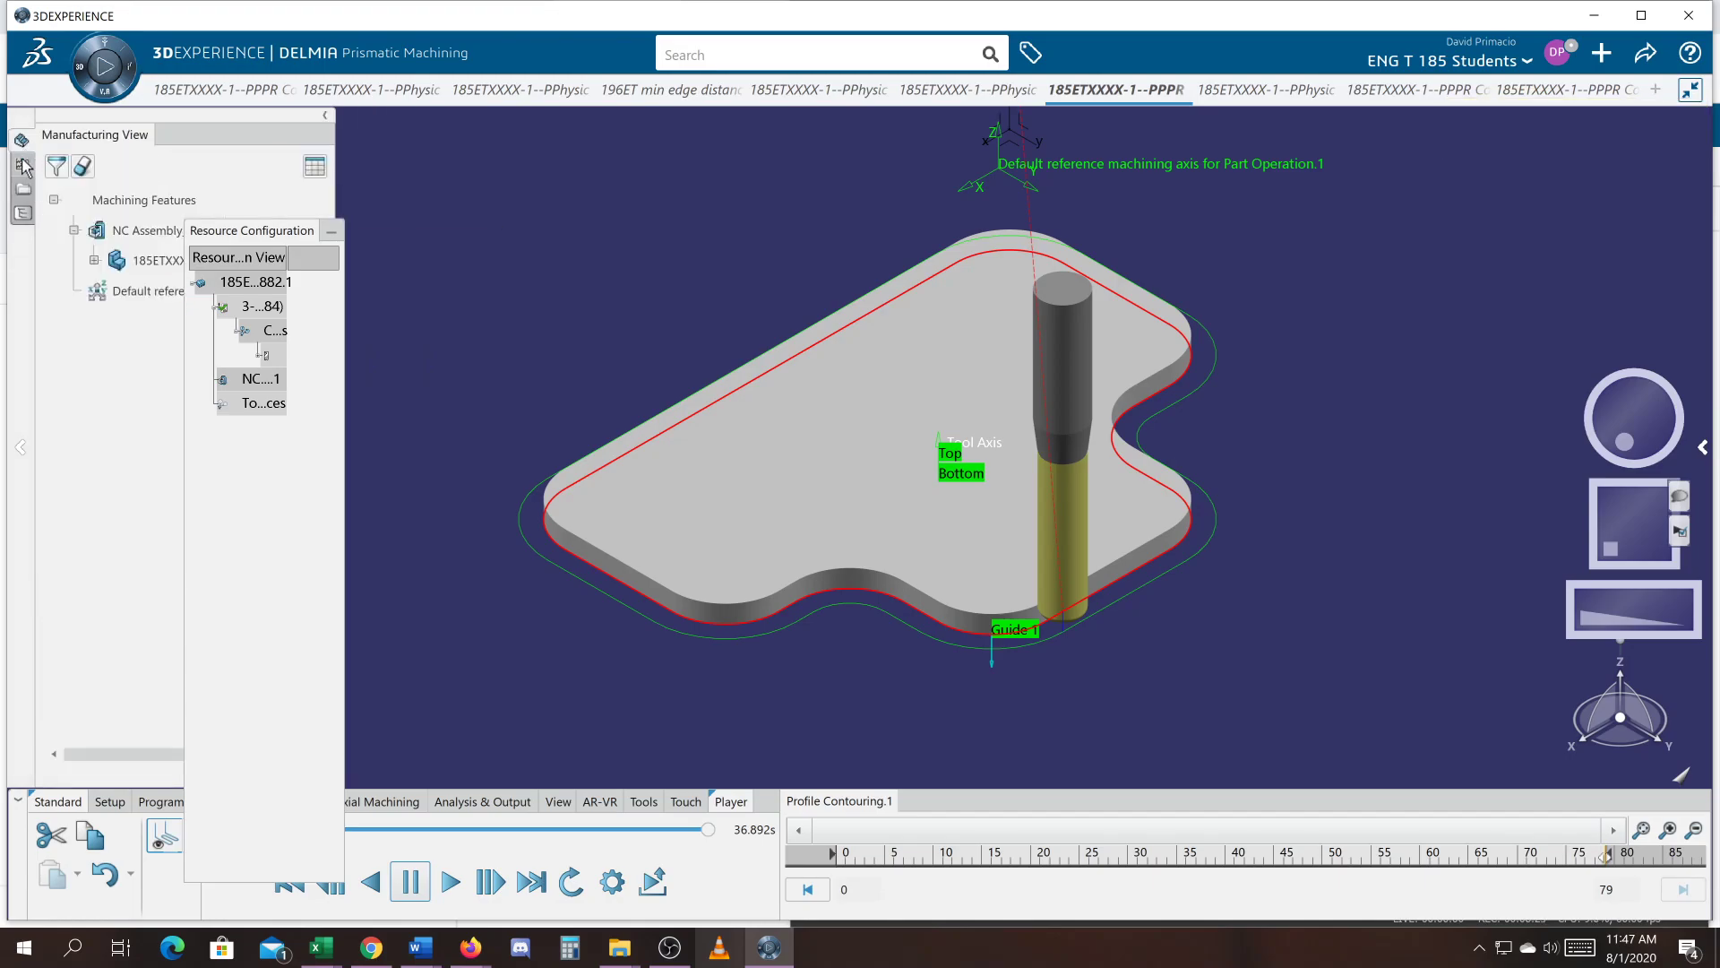
{"action": "left_click", "coordinate": [22, 165]}
{"action": "left_click", "coordinate": [21, 199]}
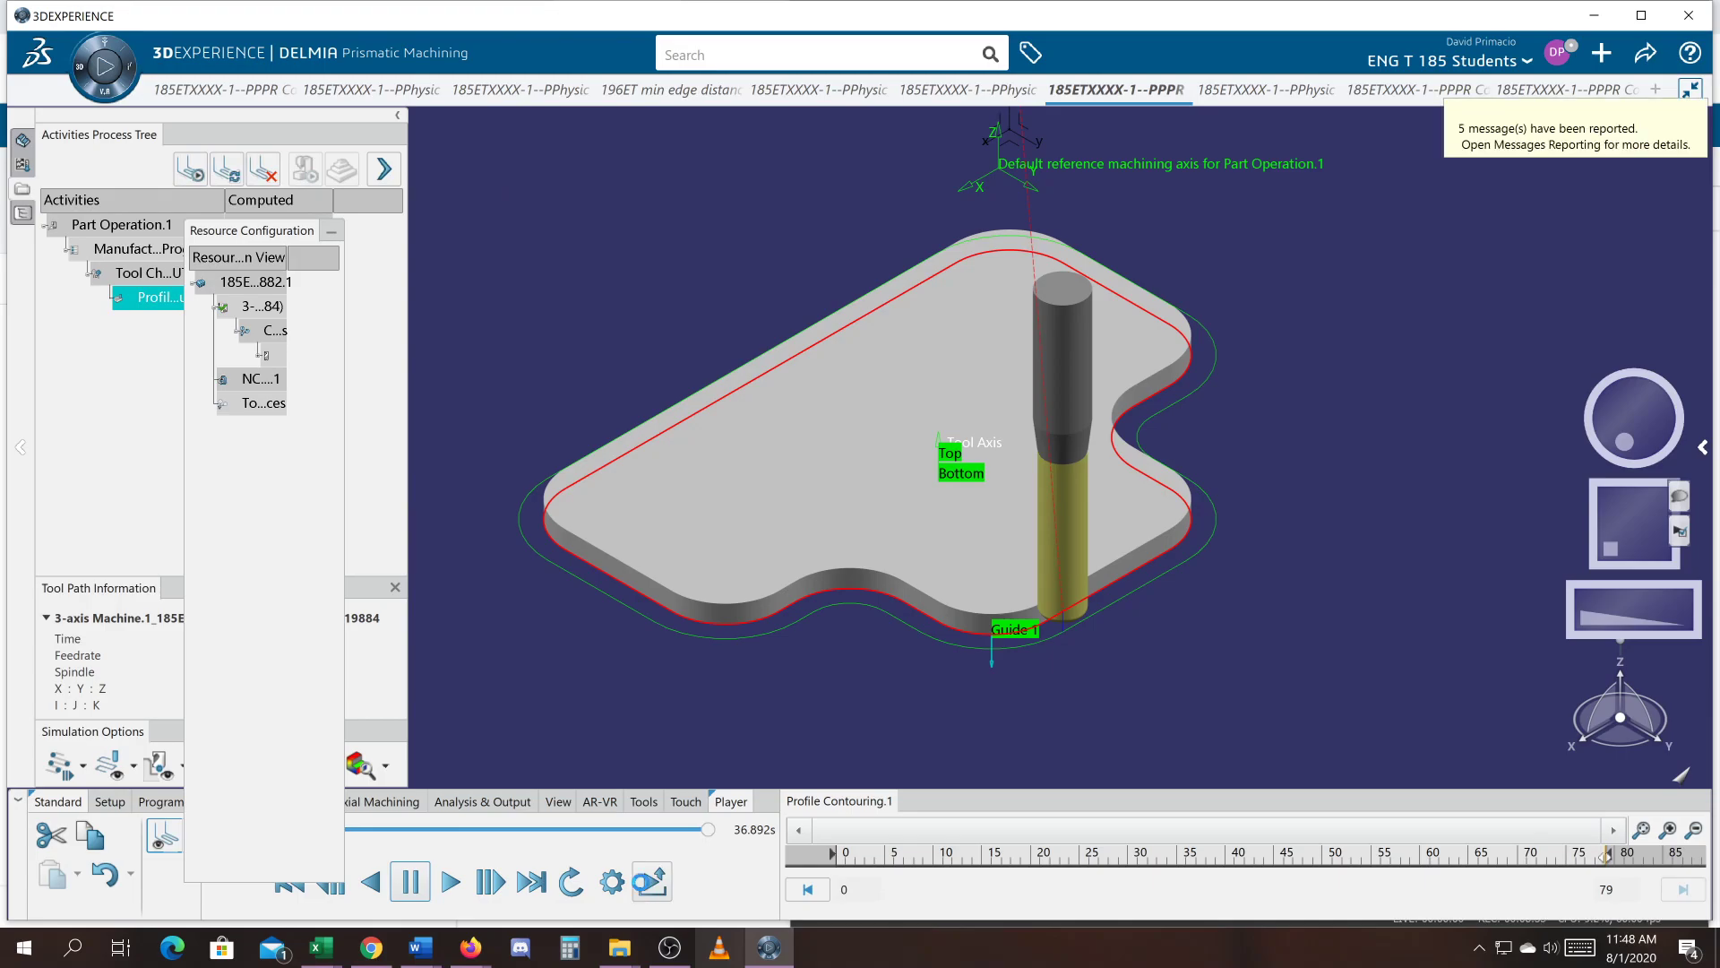
{"action": "left_click", "coordinate": [649, 883]}
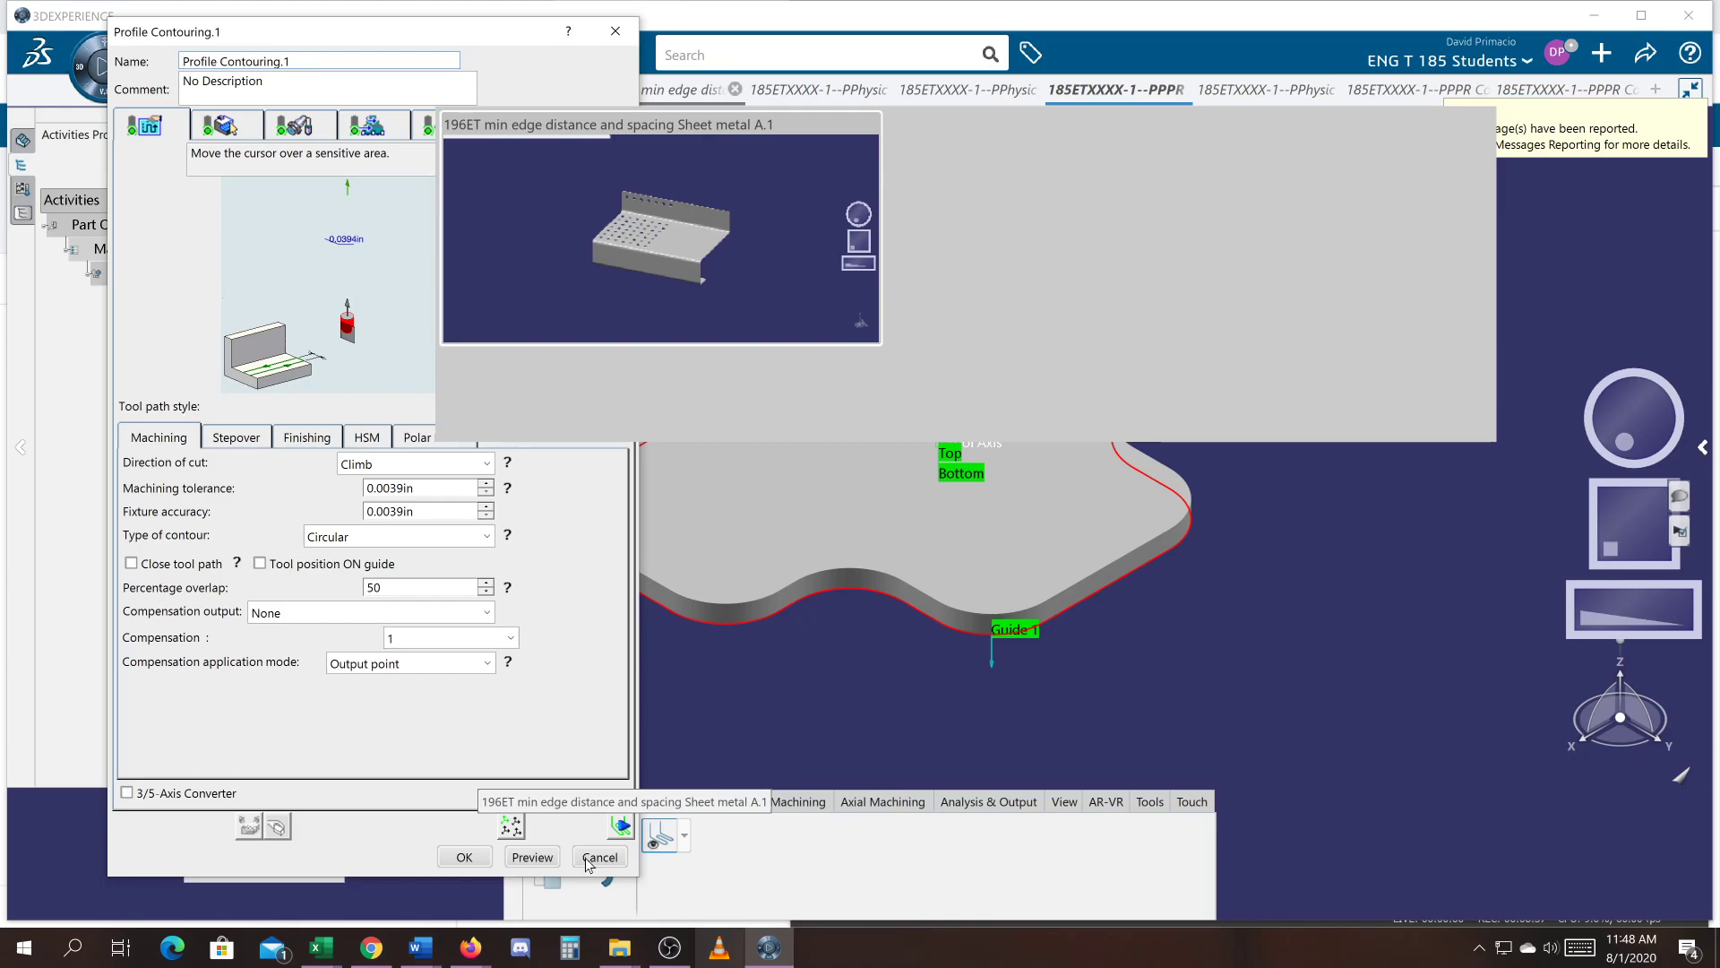
{"action": "left_click", "coordinate": [466, 856]}
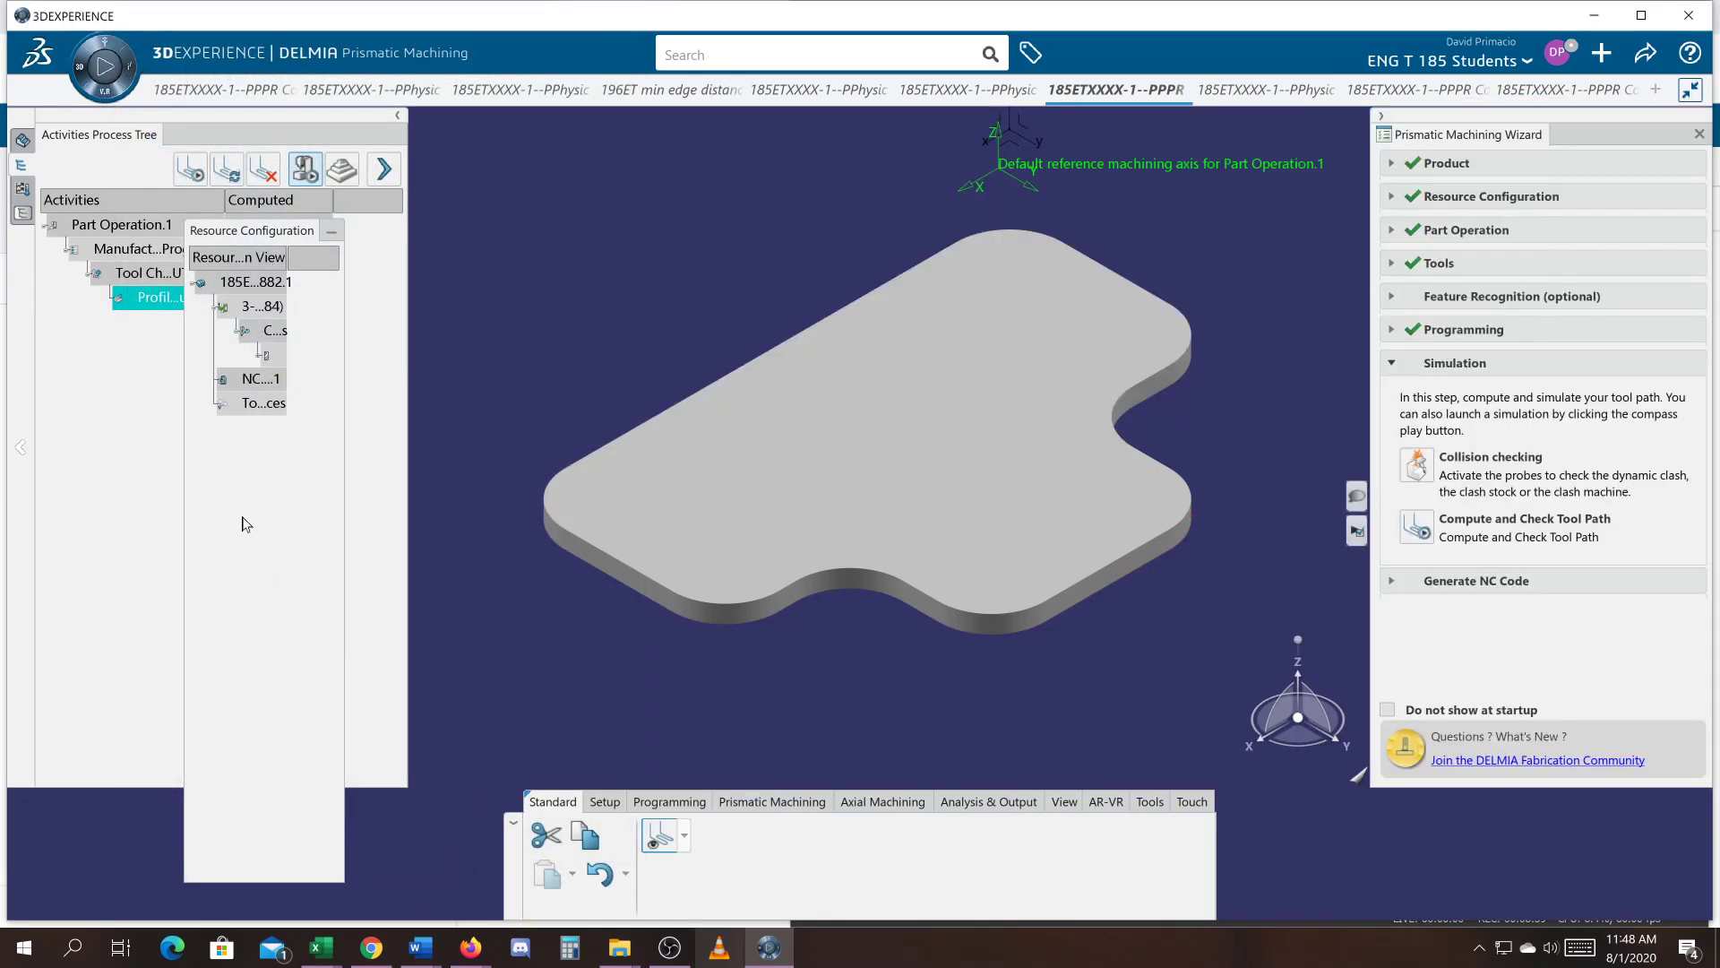
Move the Resource Configuration window clear of the activities tree and launch the profile contouring simulation with the stock shown.
{"action": "left_click_drag", "start_coordinate": [237, 231], "coordinate": [87, 550]}
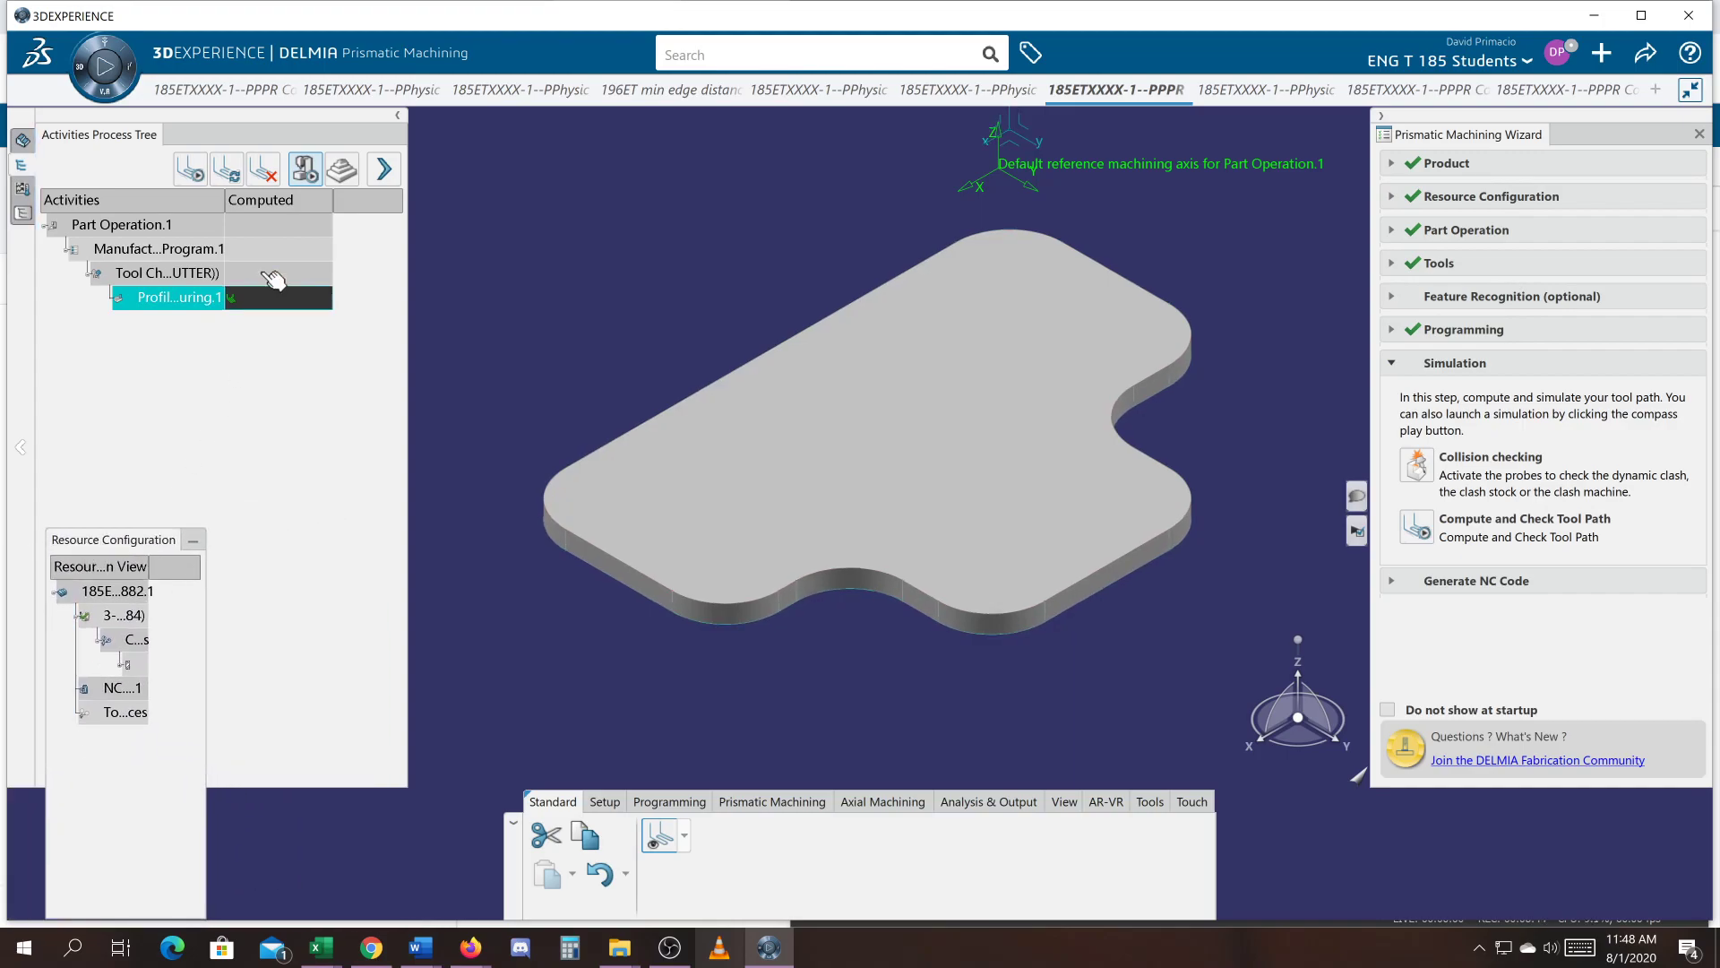
{"action": "left_click", "coordinate": [340, 170]}
{"action": "left_click", "coordinate": [102, 76]}
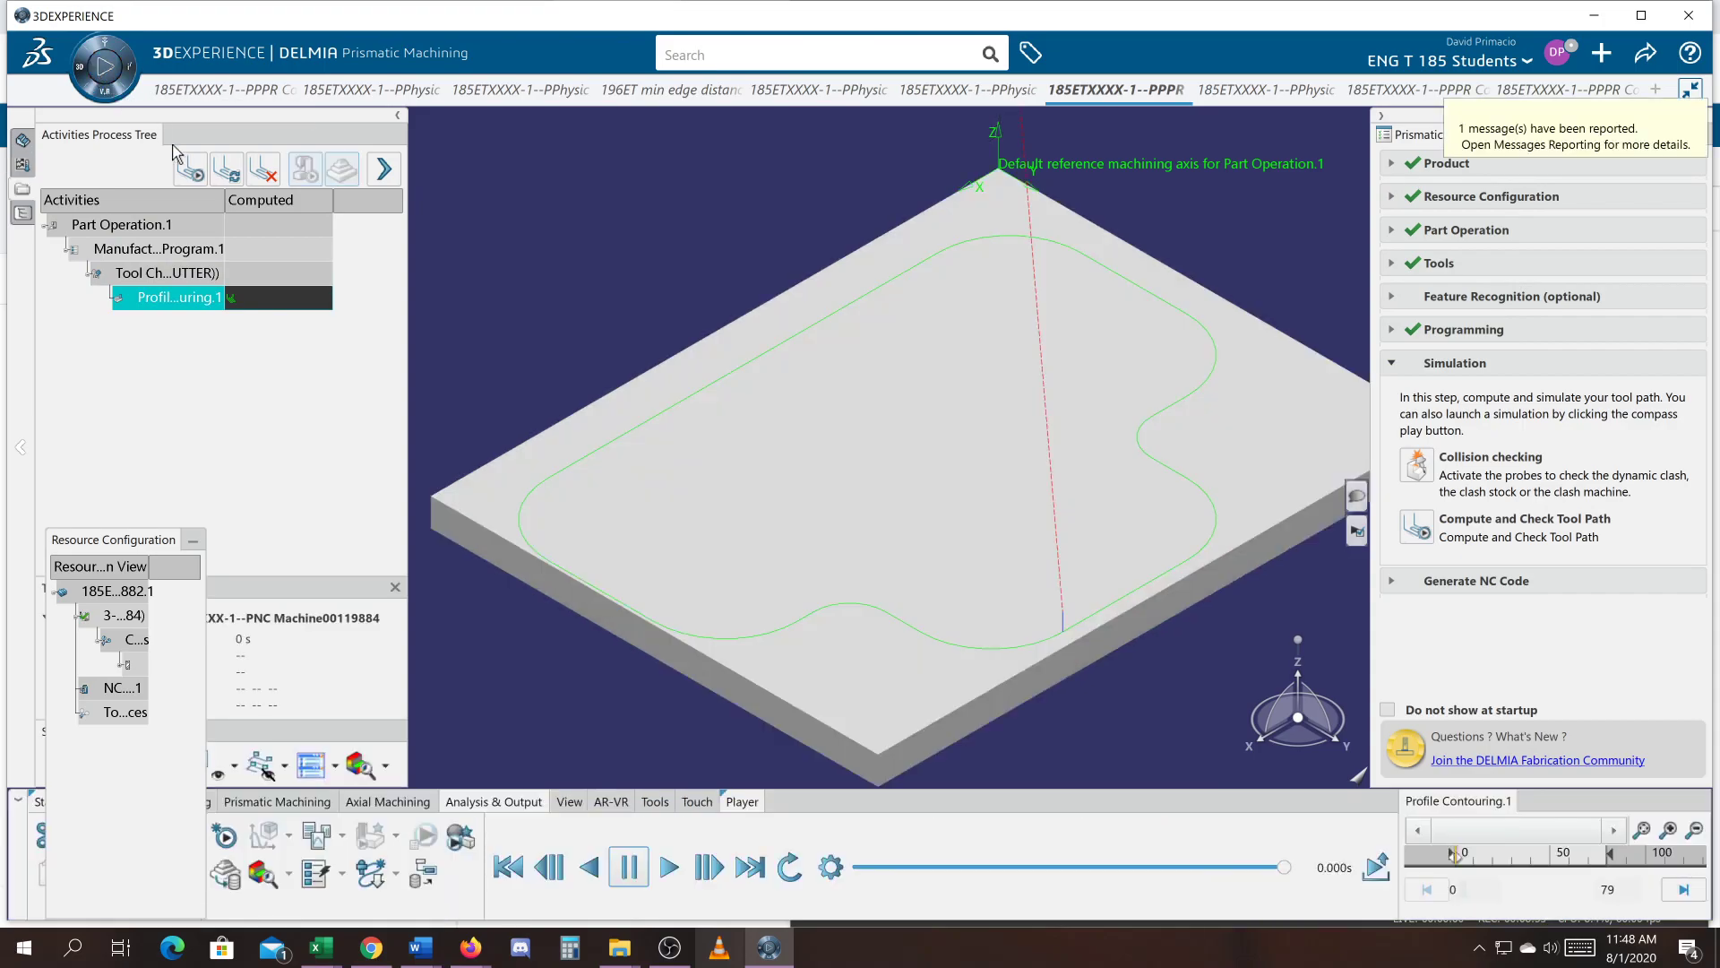
Play the Profile Contouring.1 material removal simulation on the stock.
{"action": "left_click", "coordinate": [344, 172]}
{"action": "left_click", "coordinate": [669, 867]}
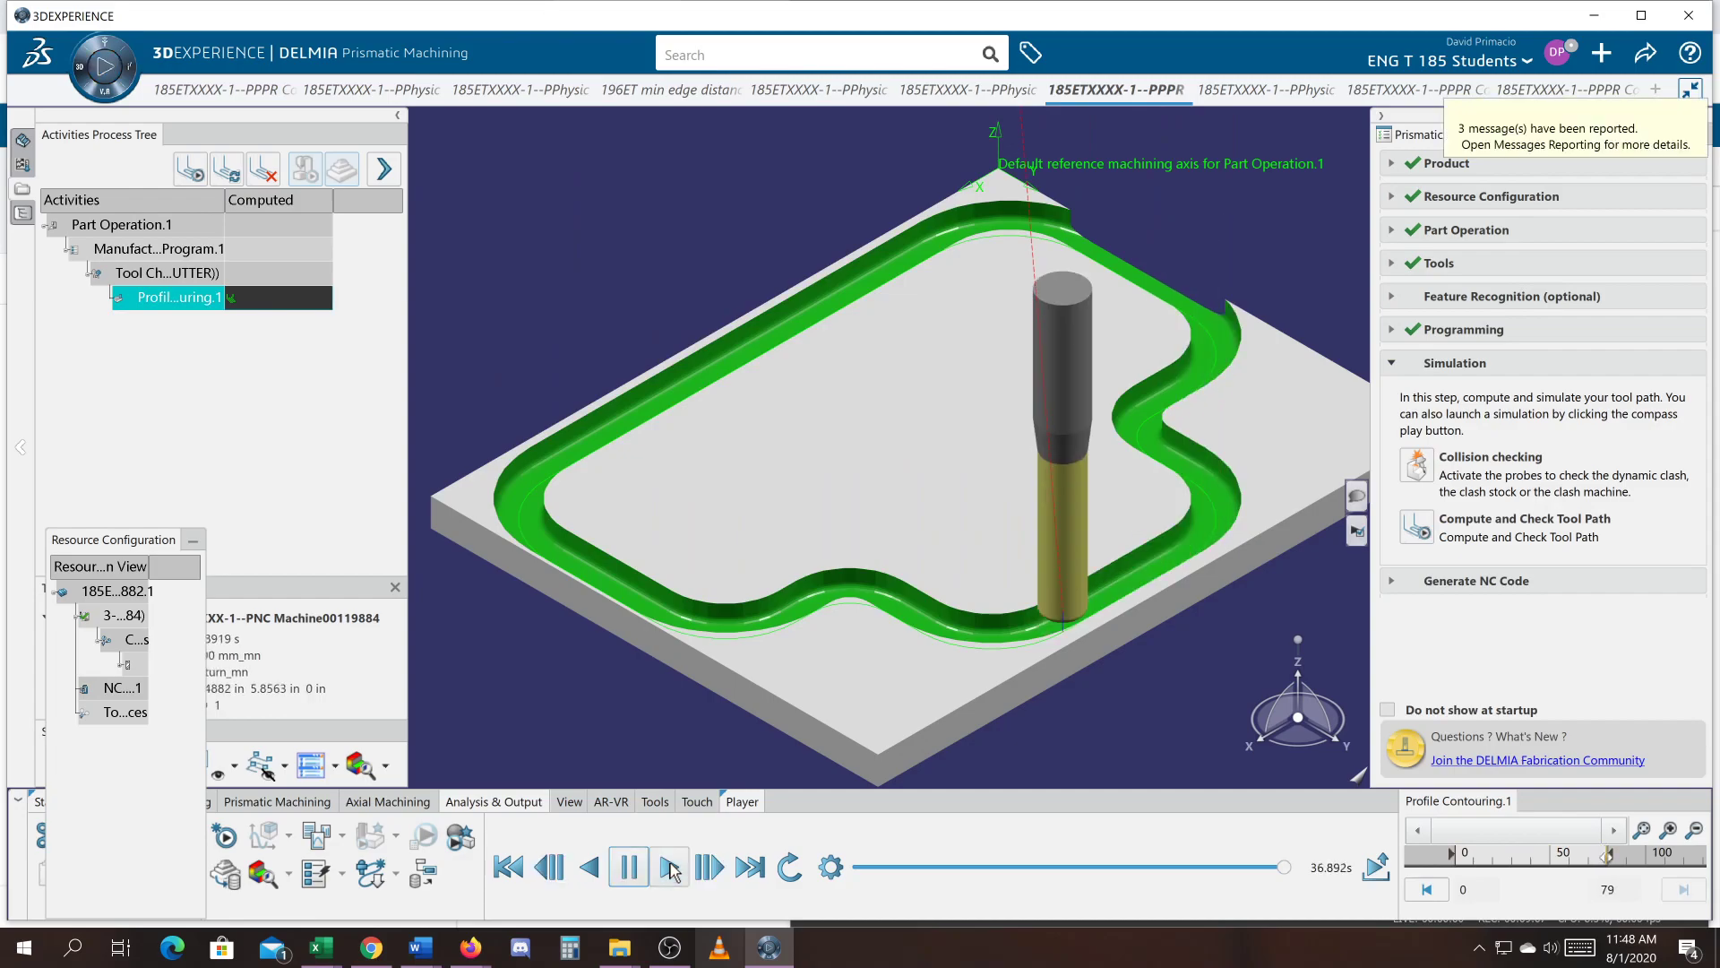
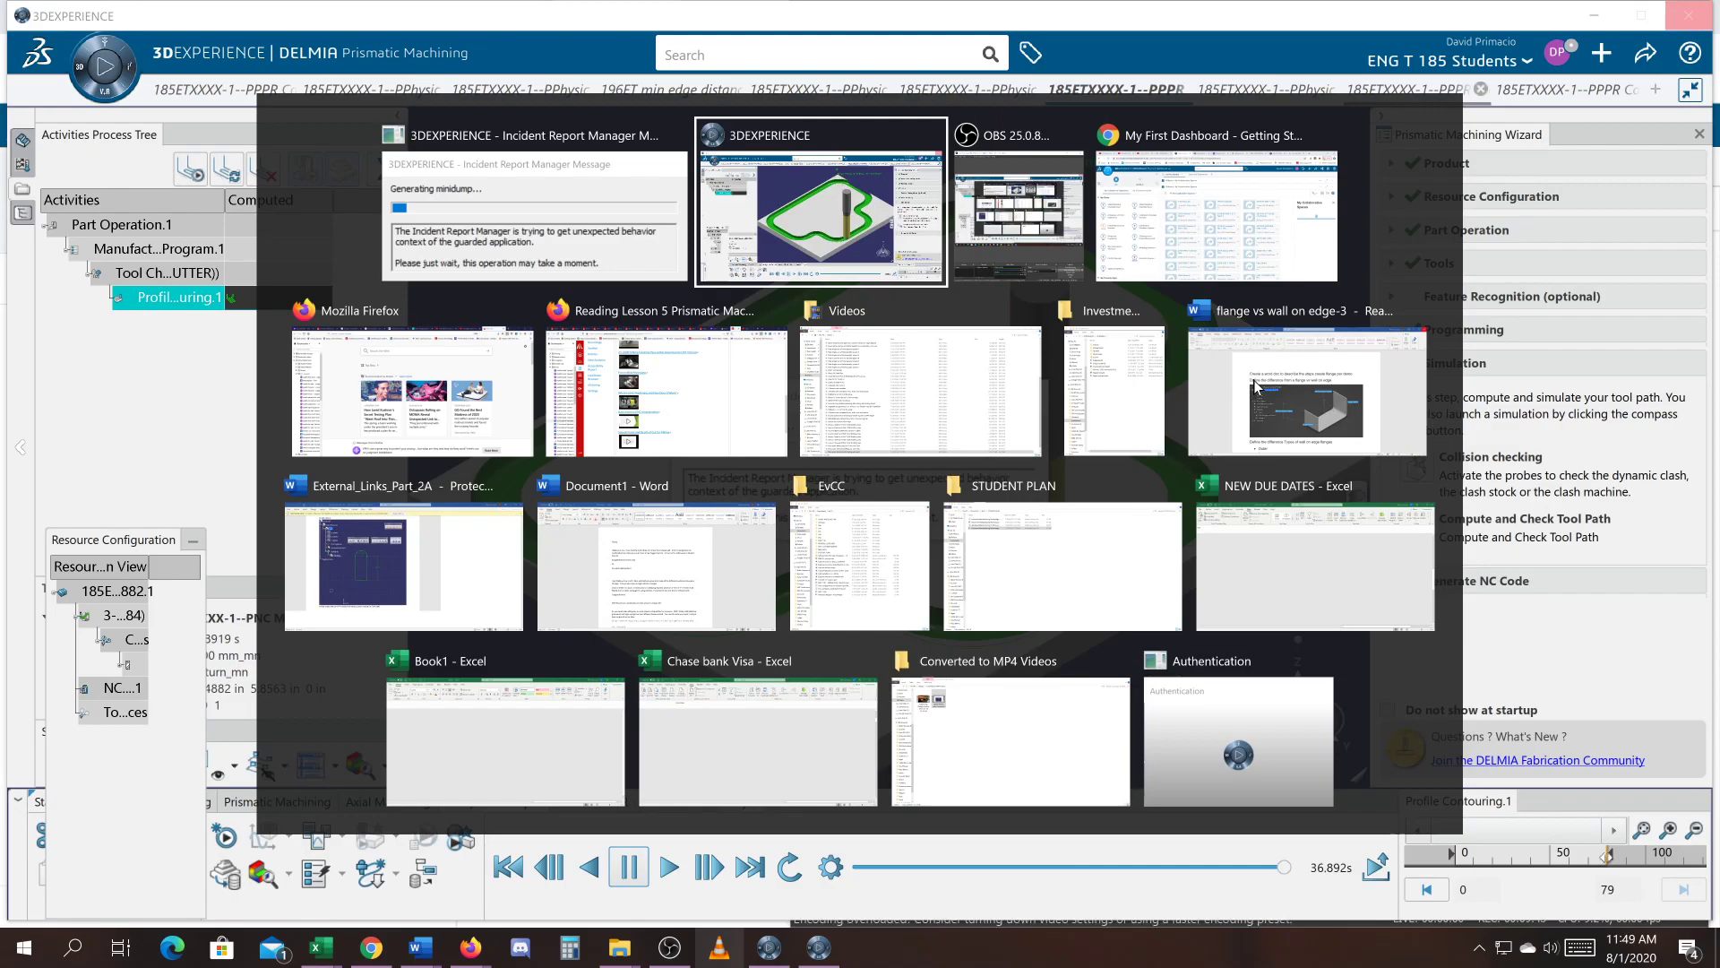
{"action": "key", "text": "alt+Tab"}
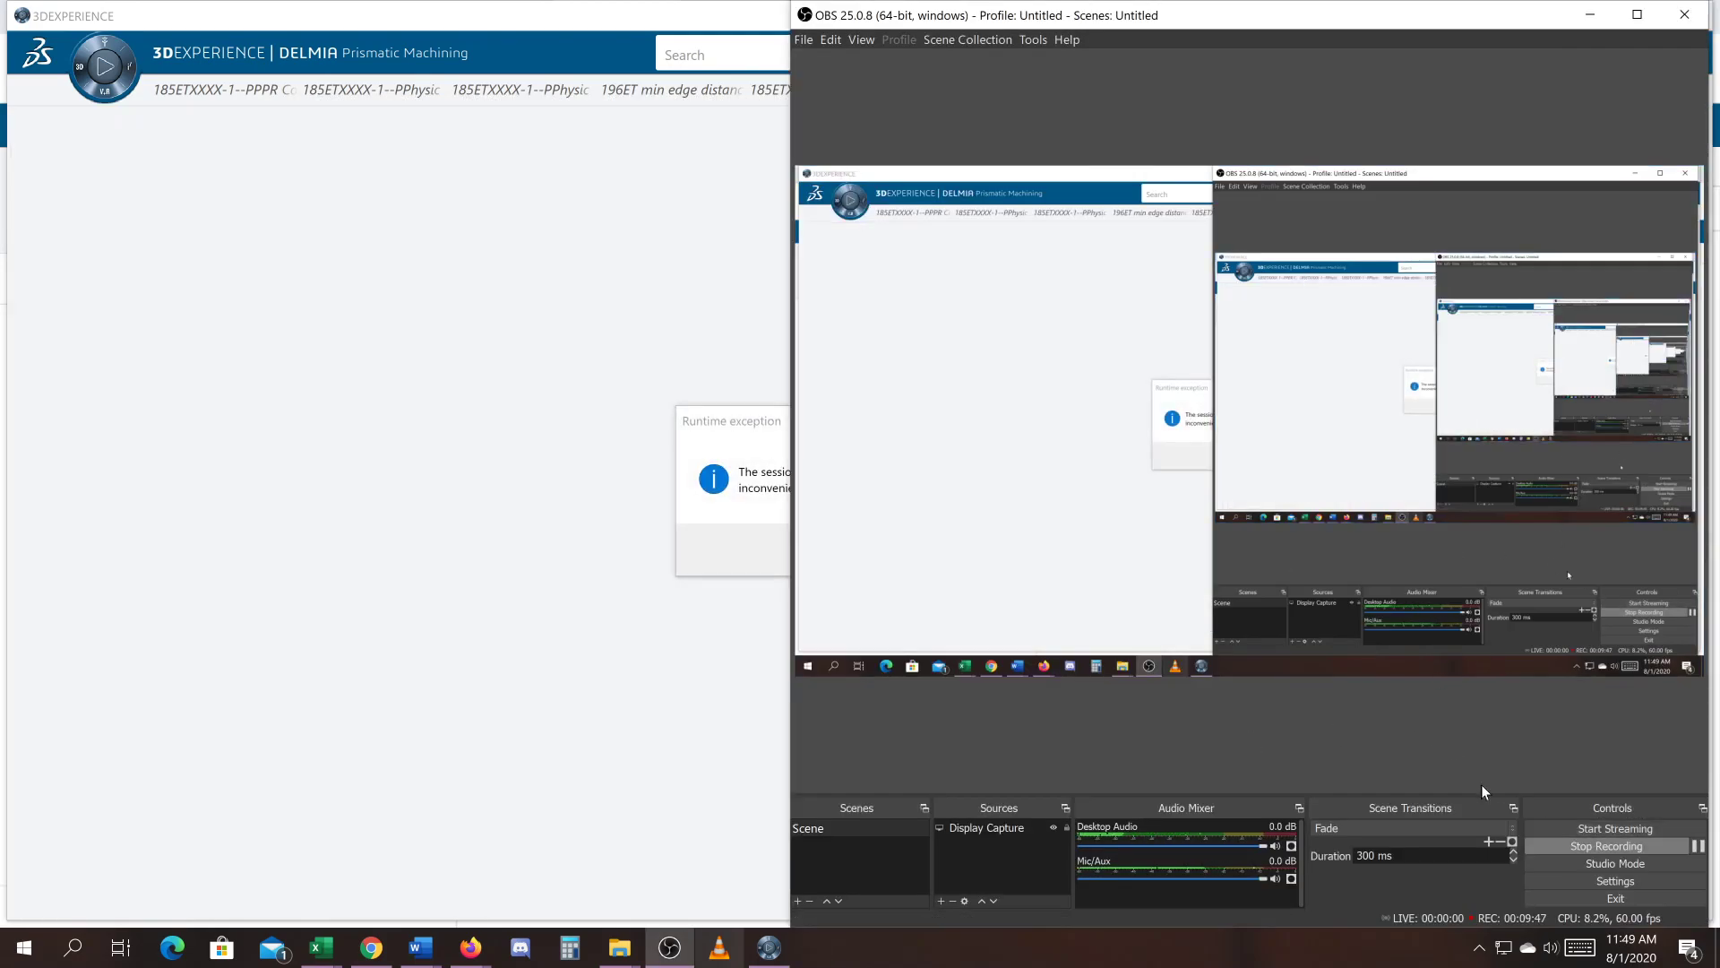
{"action": "left_click", "coordinate": [1698, 846]}
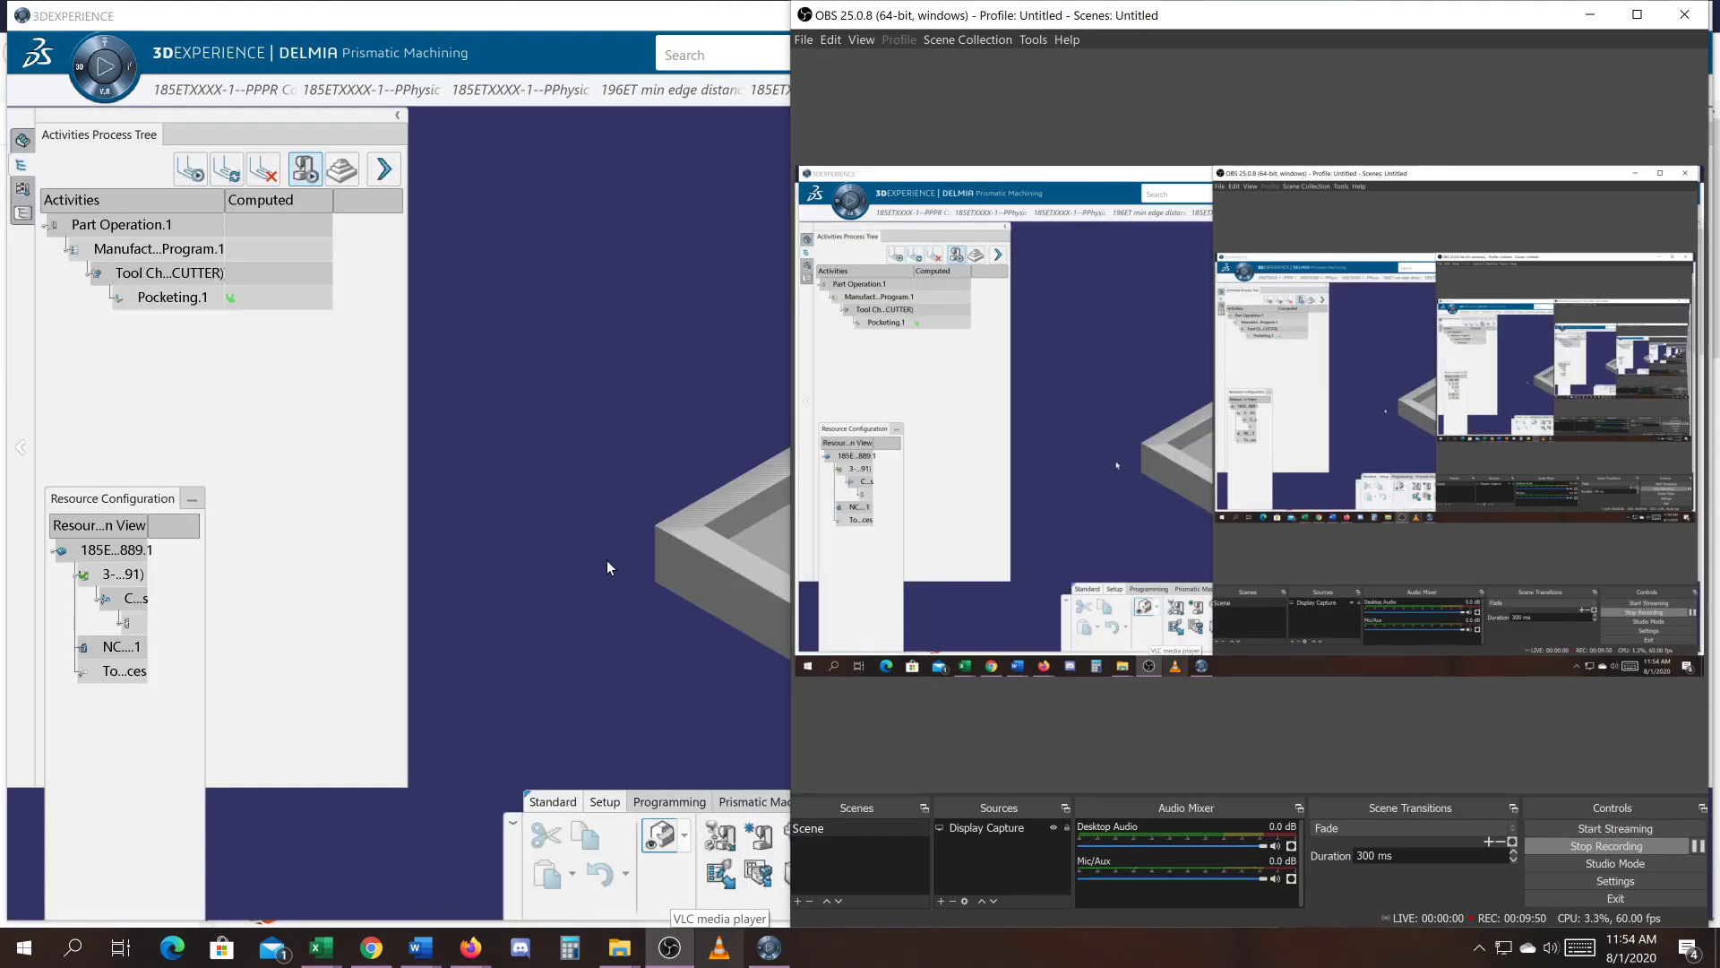
Return to the DELMIA pocketing session, move the Resource Configuration window clear of the part, and narrow the activities tree area.
{"action": "left_click", "coordinate": [606, 560]}
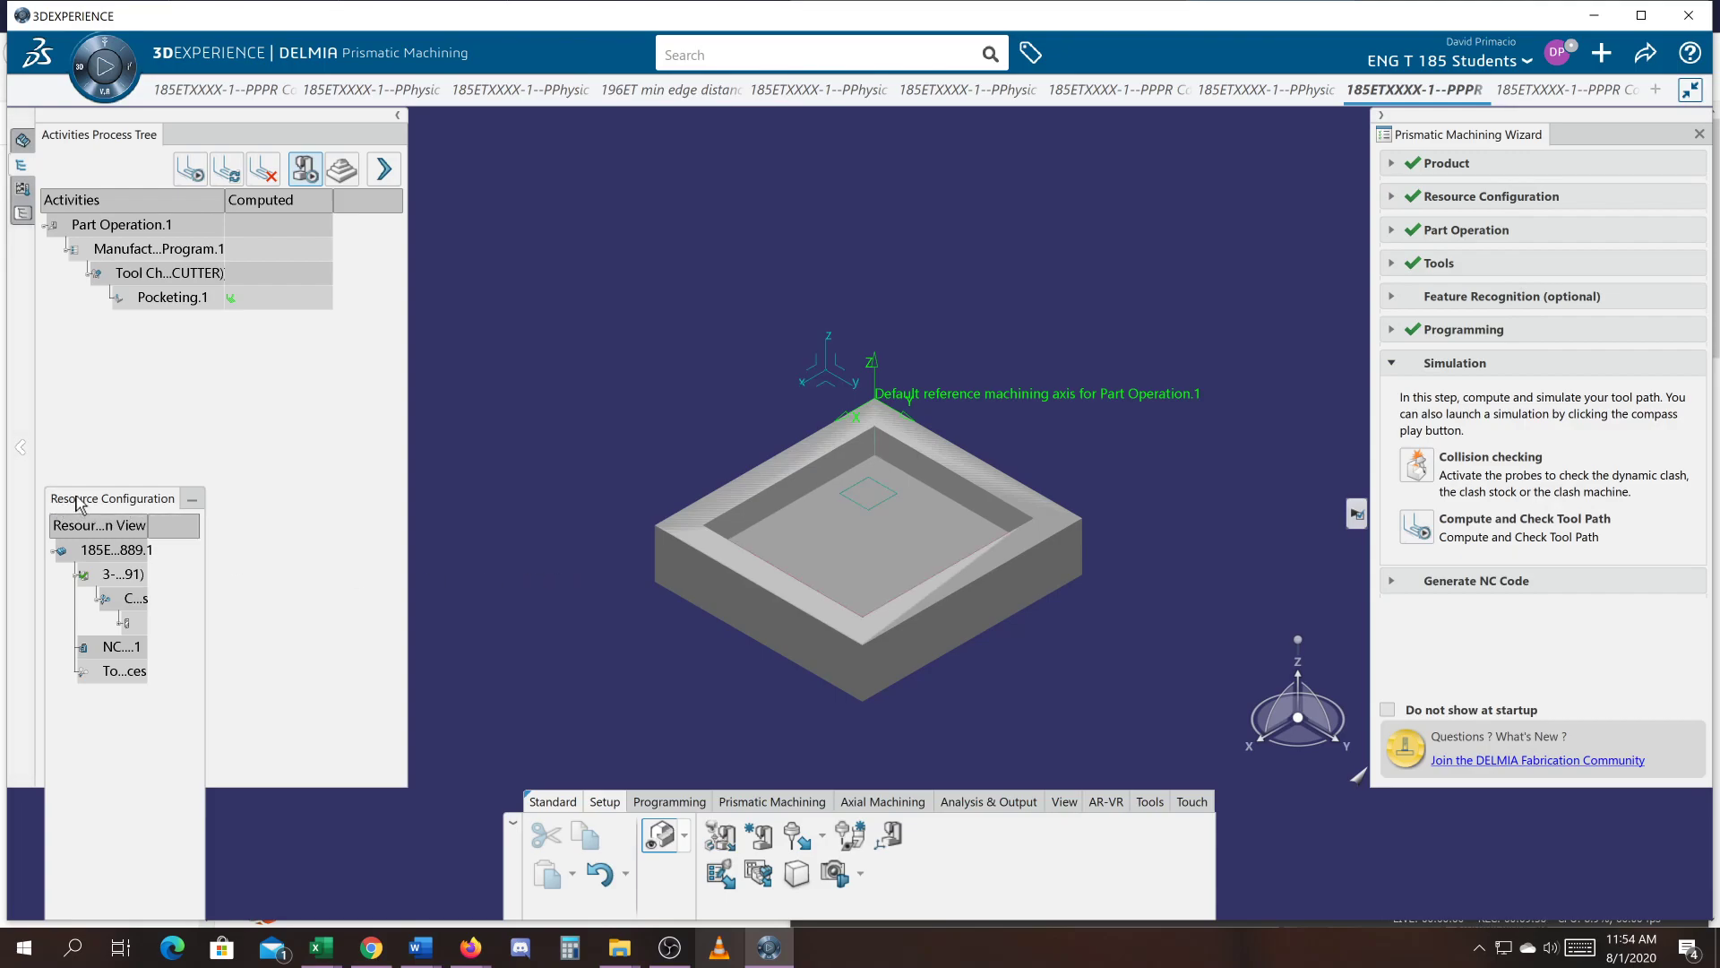
{"action": "left_click_drag", "start_coordinate": [74, 492], "coordinate": [48, 444]}
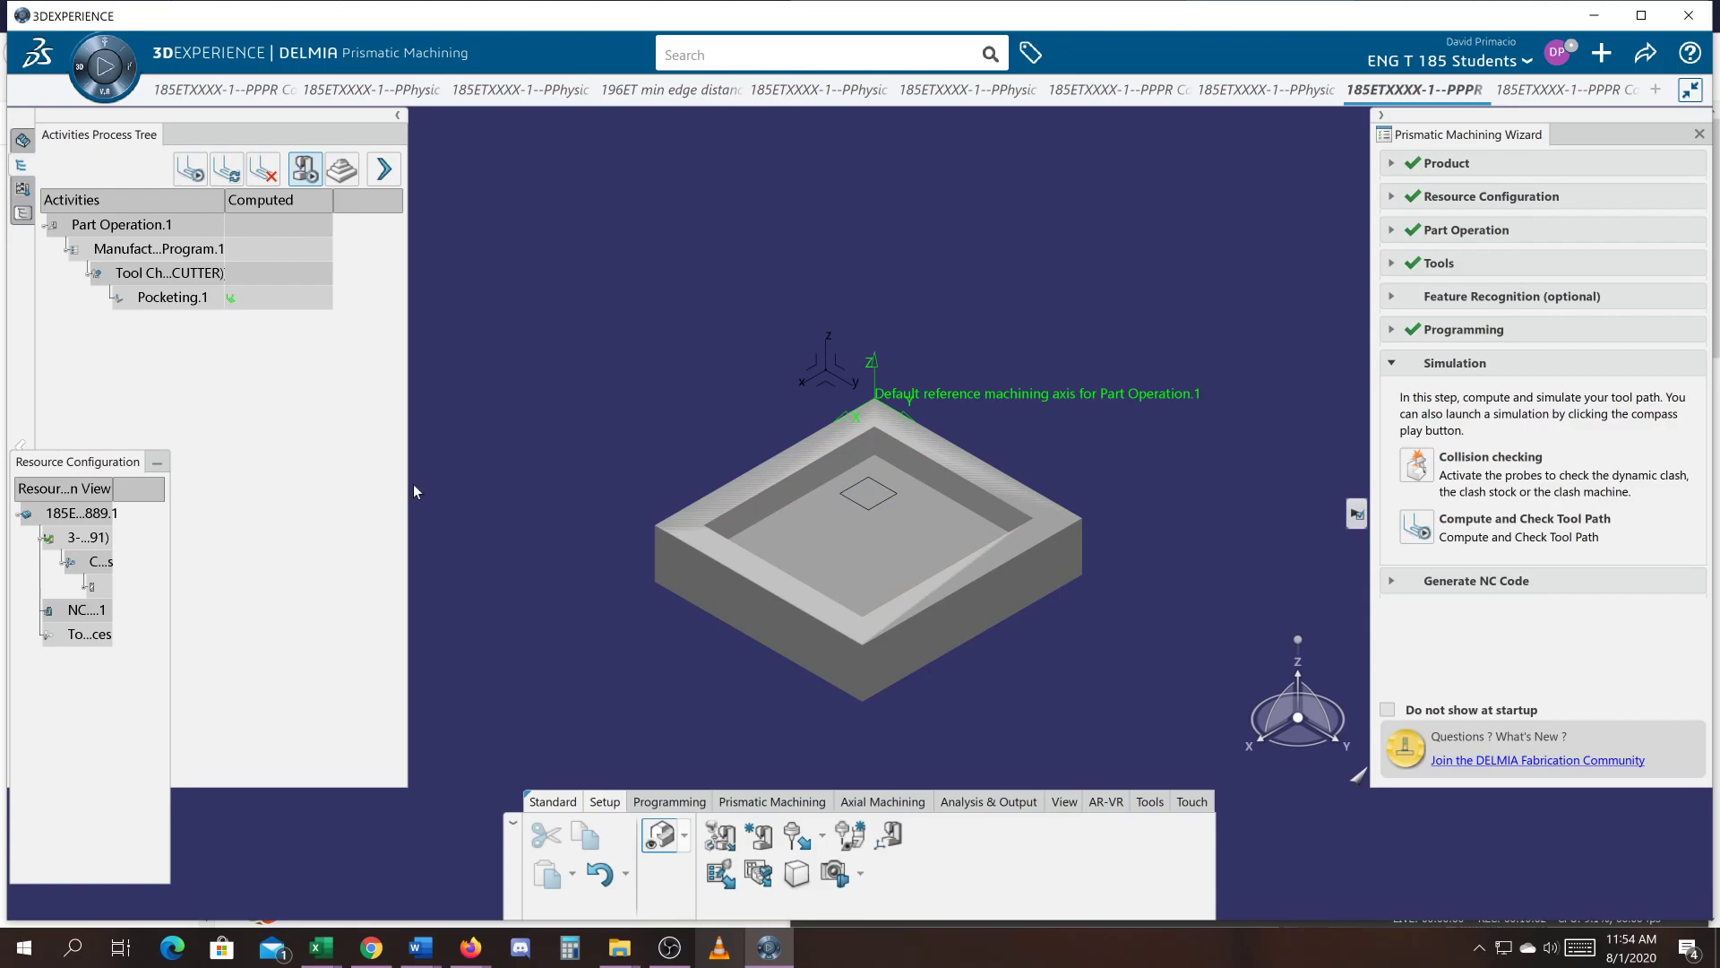
{"action": "left_click_drag", "start_coordinate": [409, 491], "coordinate": [346, 490]}
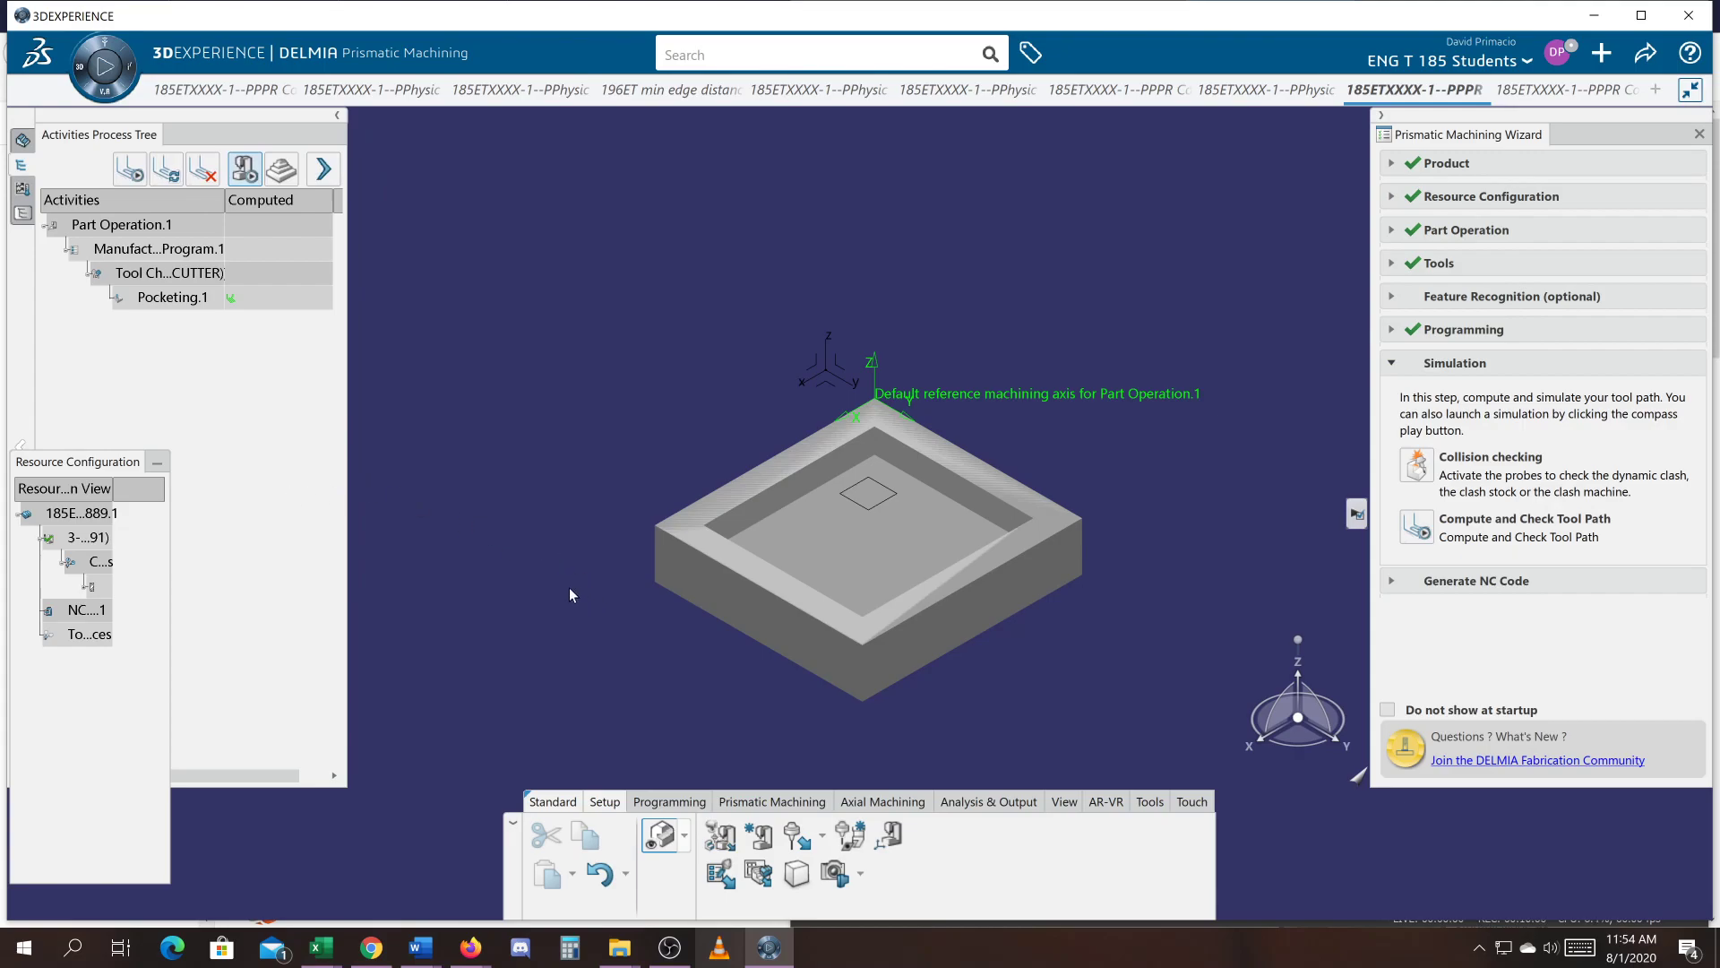
{"action": "middle_click_drag", "start_coordinate": [574, 595], "coordinate": [526, 517]}
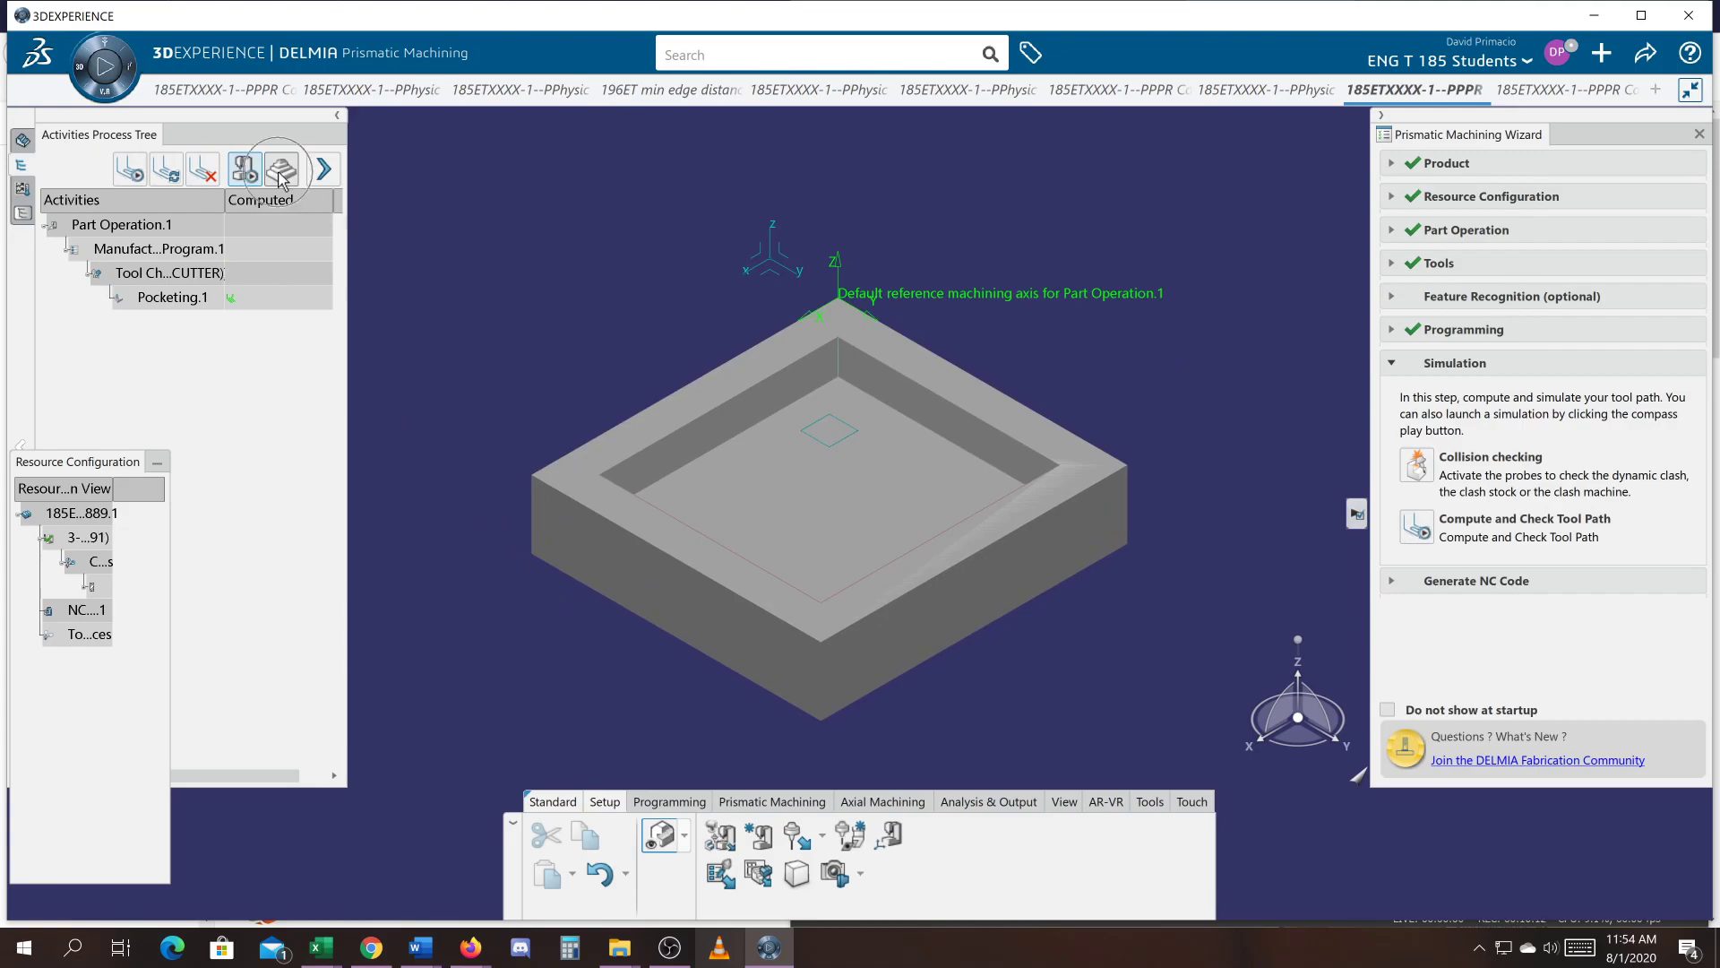
Turn on the stock display and try to start the Pocketing.1 simulation from the compass.
{"action": "left_click", "coordinate": [274, 169]}
{"action": "left_click", "coordinate": [173, 299]}
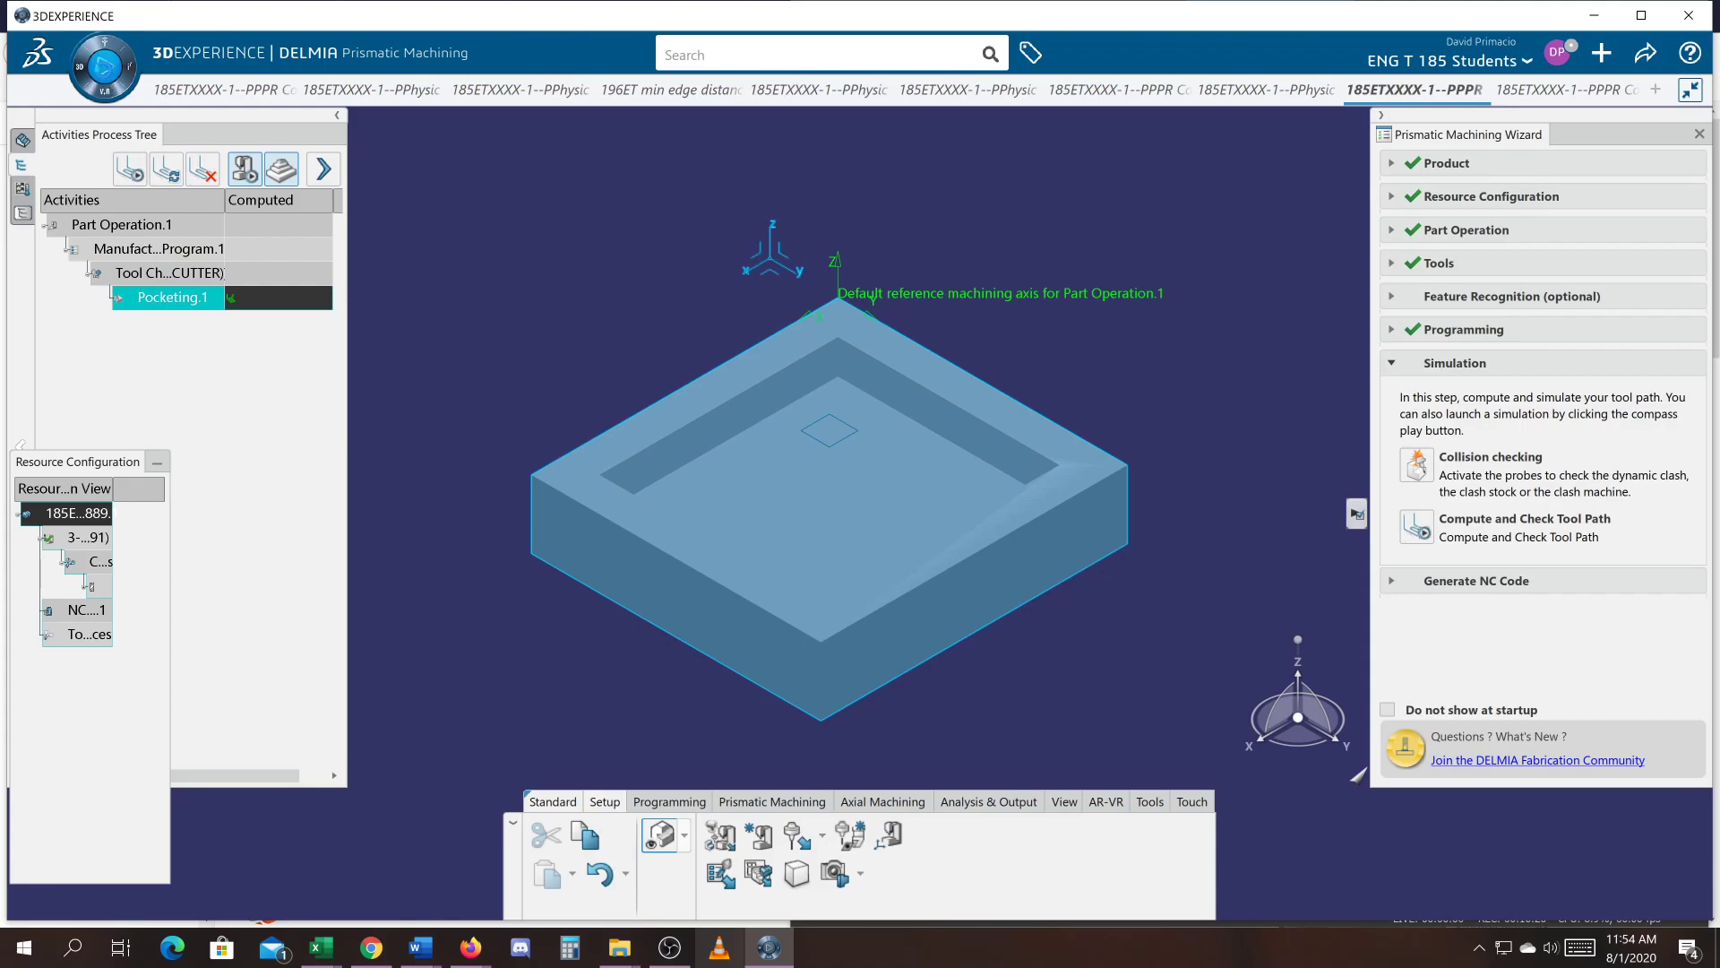
{"action": "left_click", "coordinate": [105, 67]}
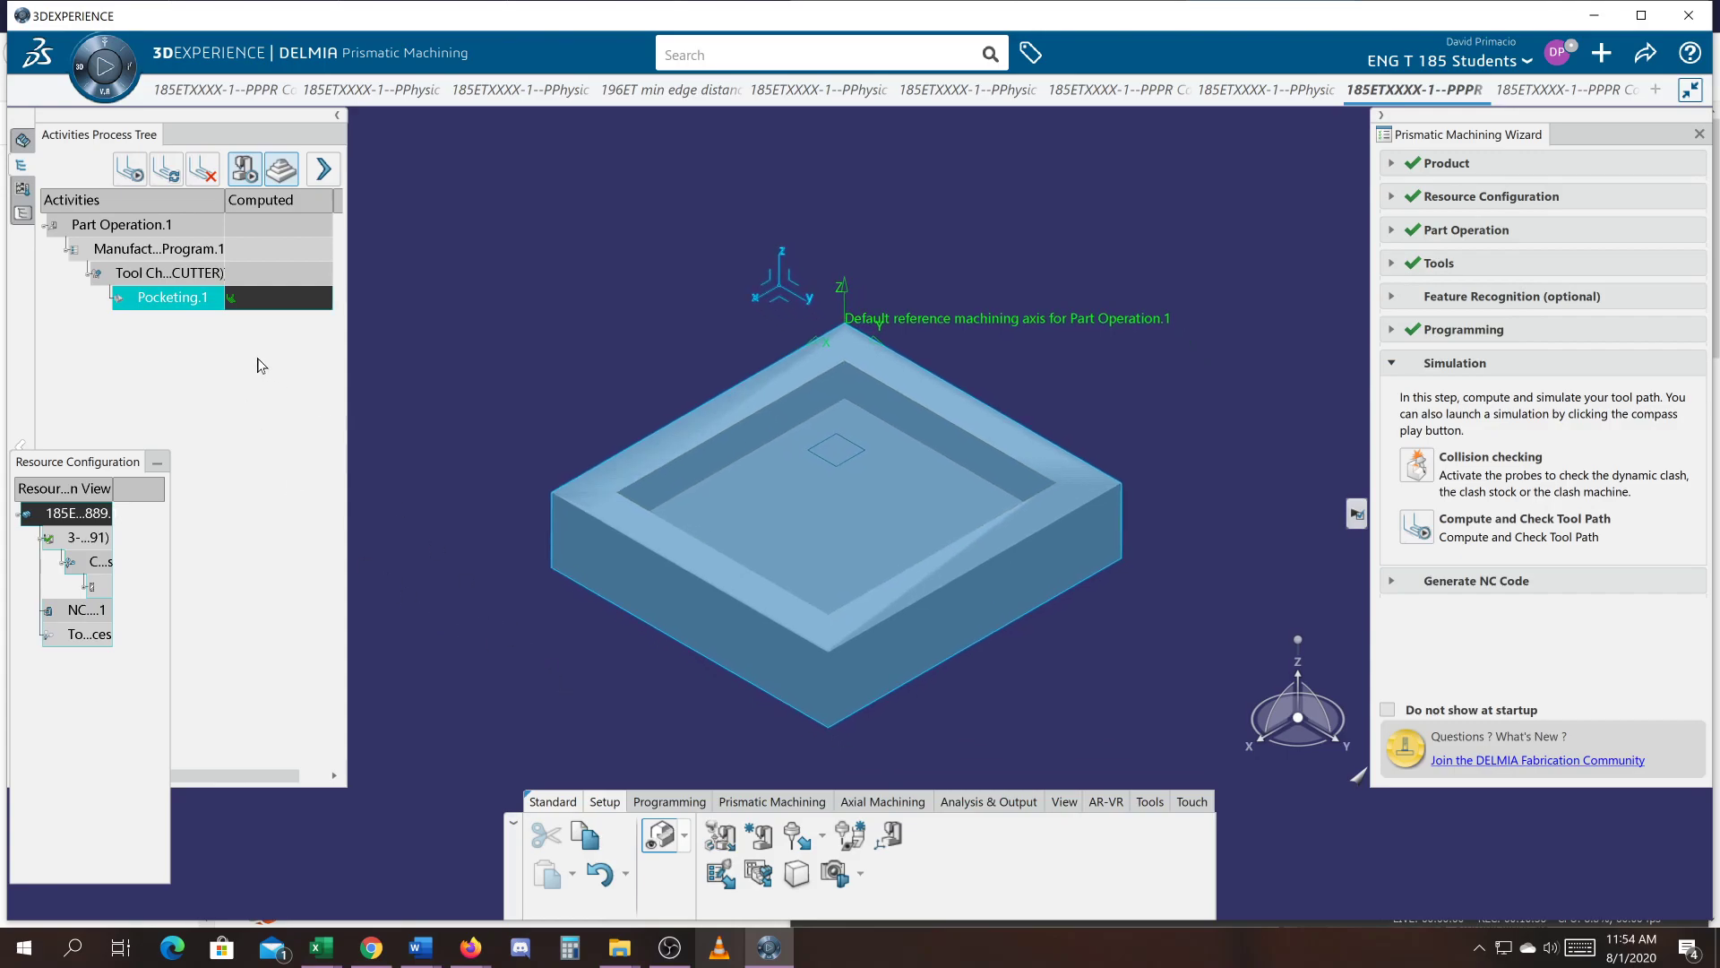
Open the Pocketing.1 operation for editing, launch its tool path simulation, and play it.
{"action": "double_click", "coordinate": [155, 297]}
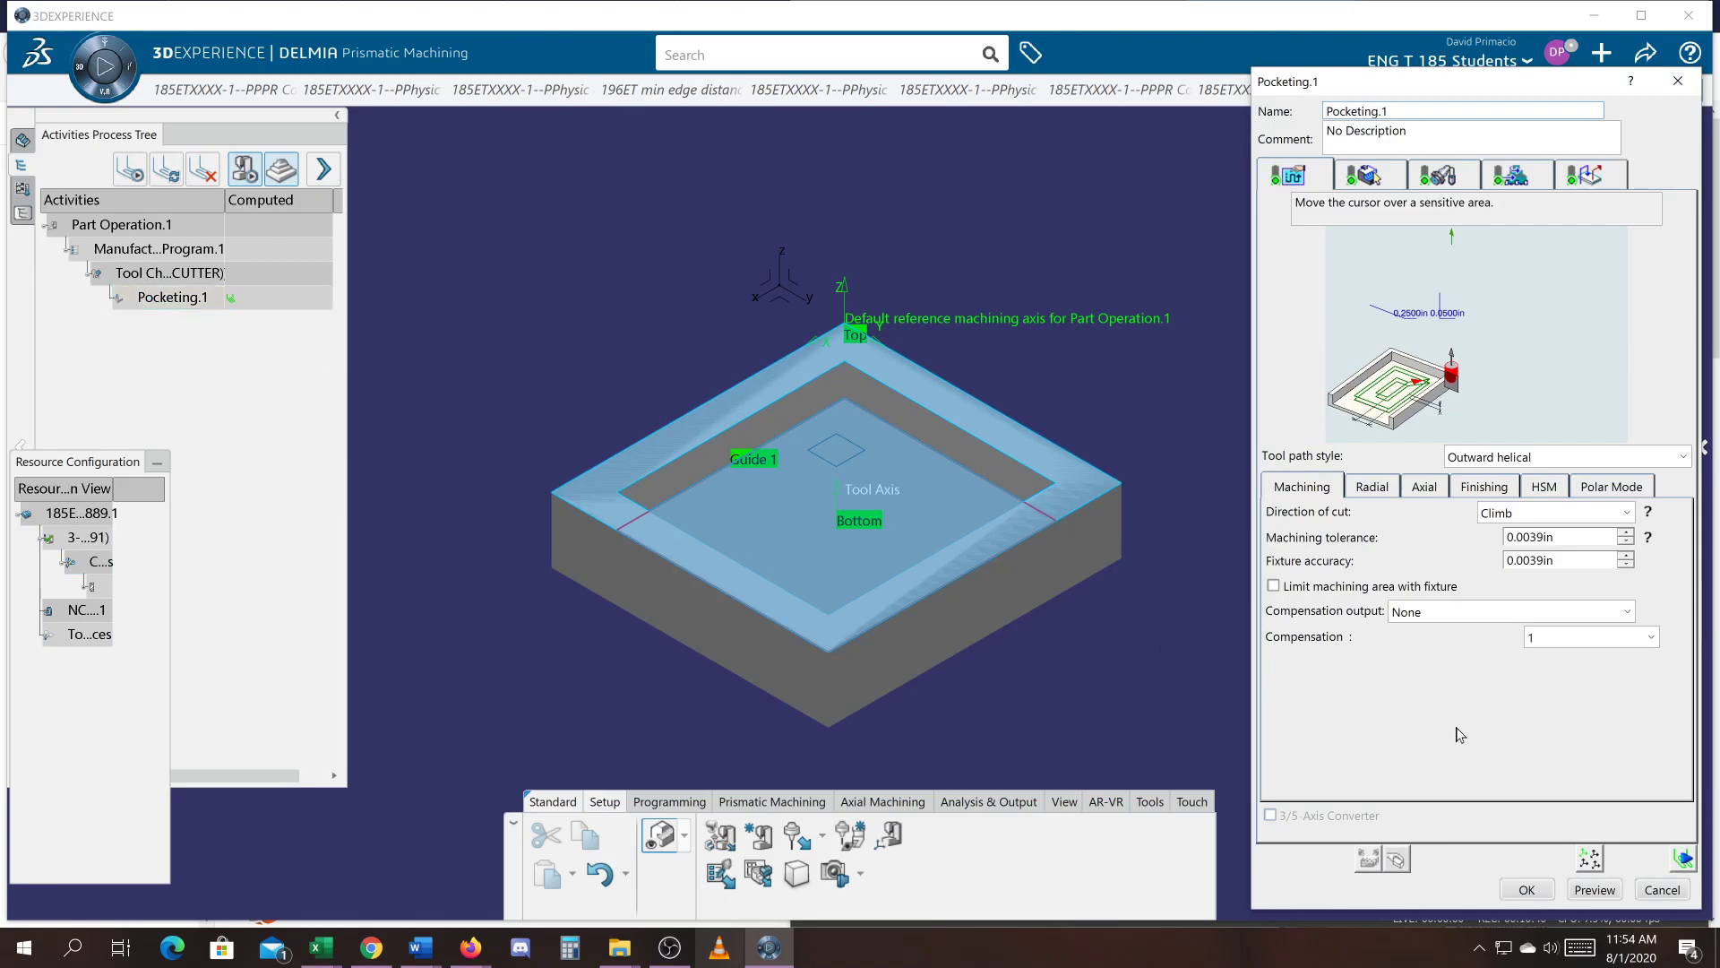
{"action": "left_click", "coordinate": [1683, 860]}
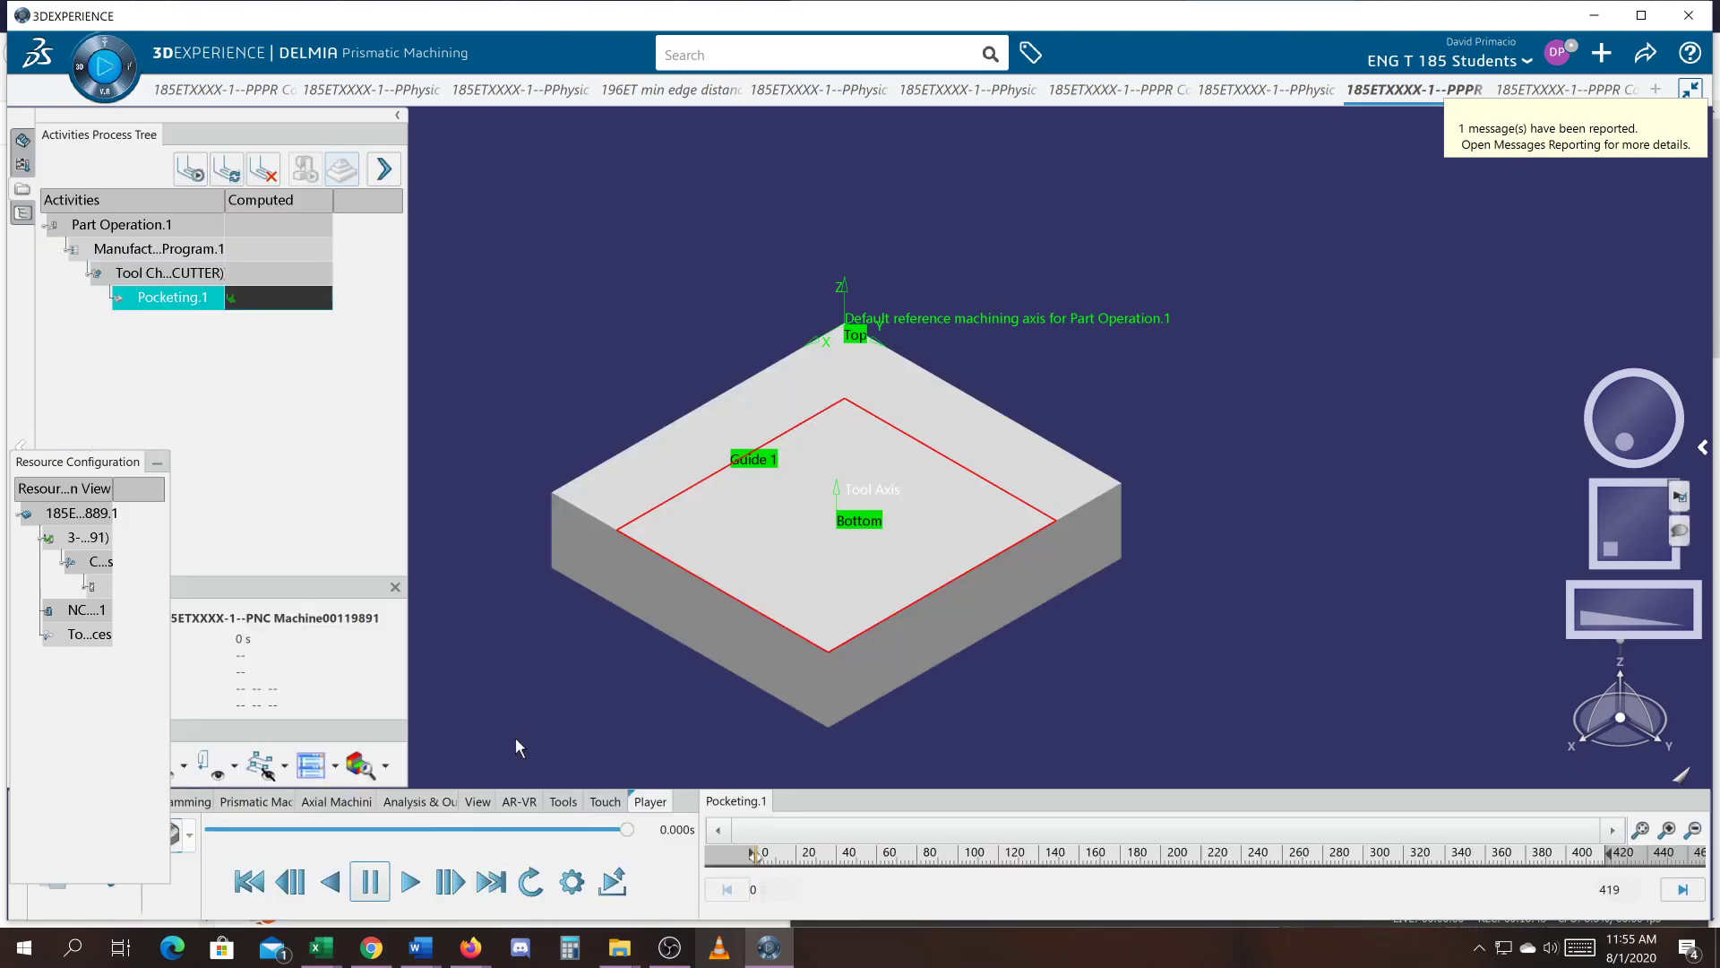
{"action": "left_click", "coordinate": [418, 896]}
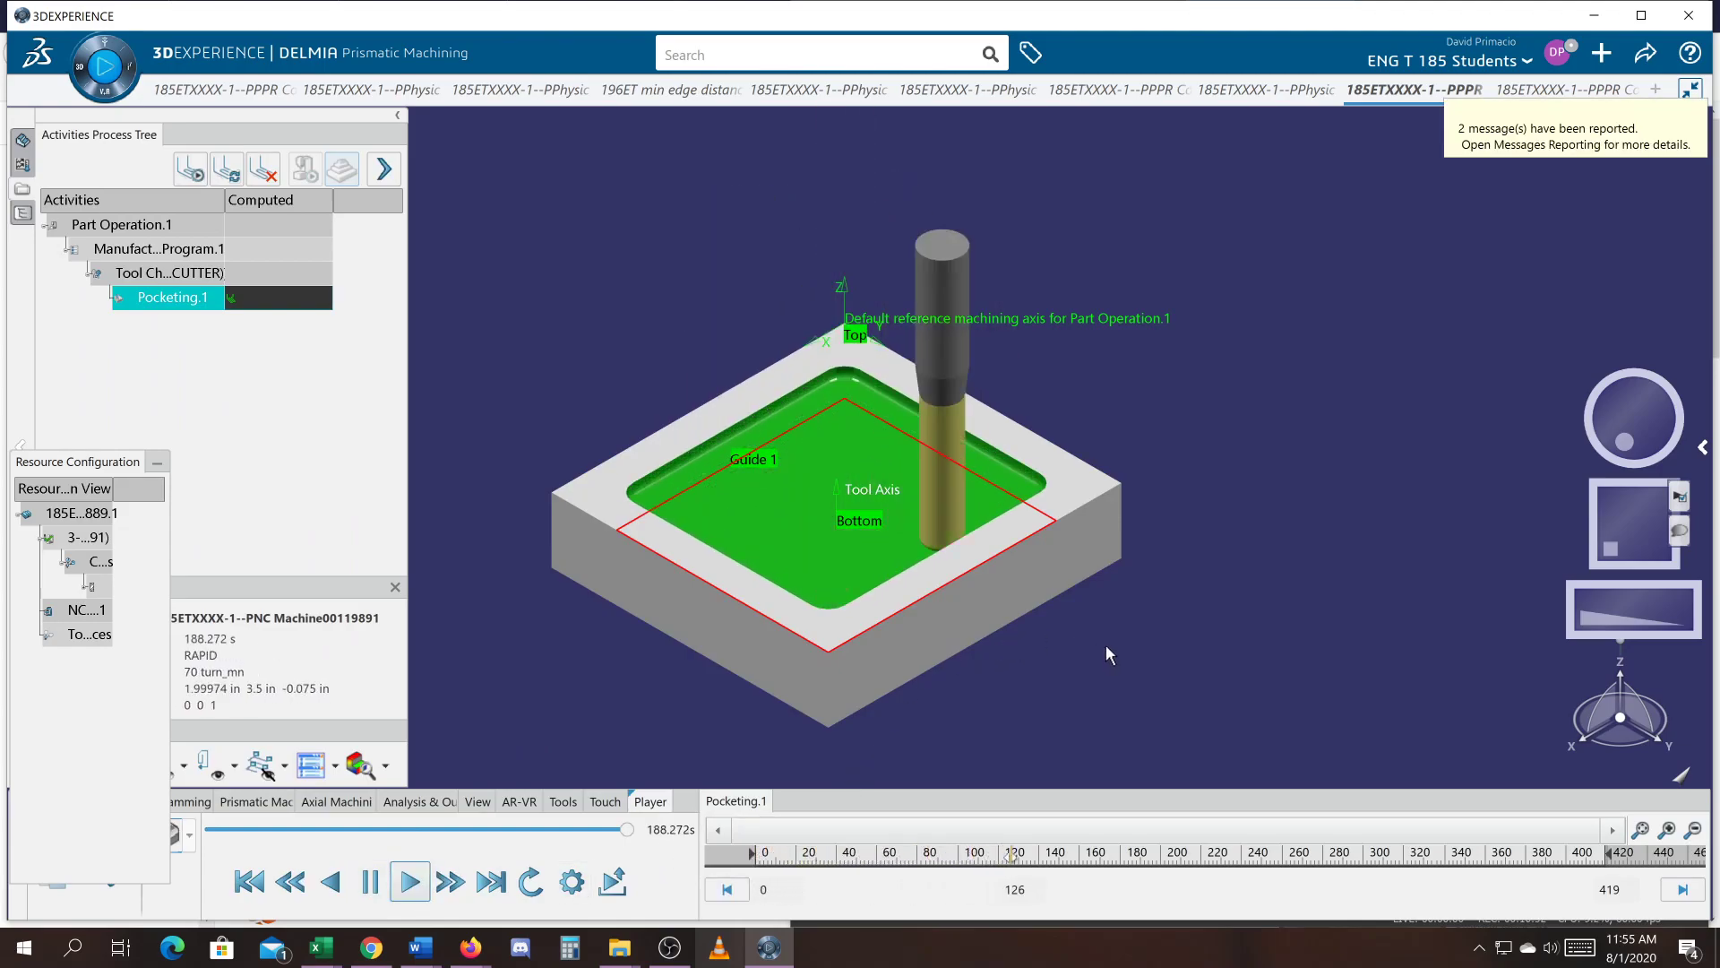
Examine the pocket floor, walls and rounded corners together with the tool while the pocketing simulation runs and finishes.
{"action": "scroll", "coordinate": [1106, 643], "scroll_direction": "up", "scroll_amount": 3}
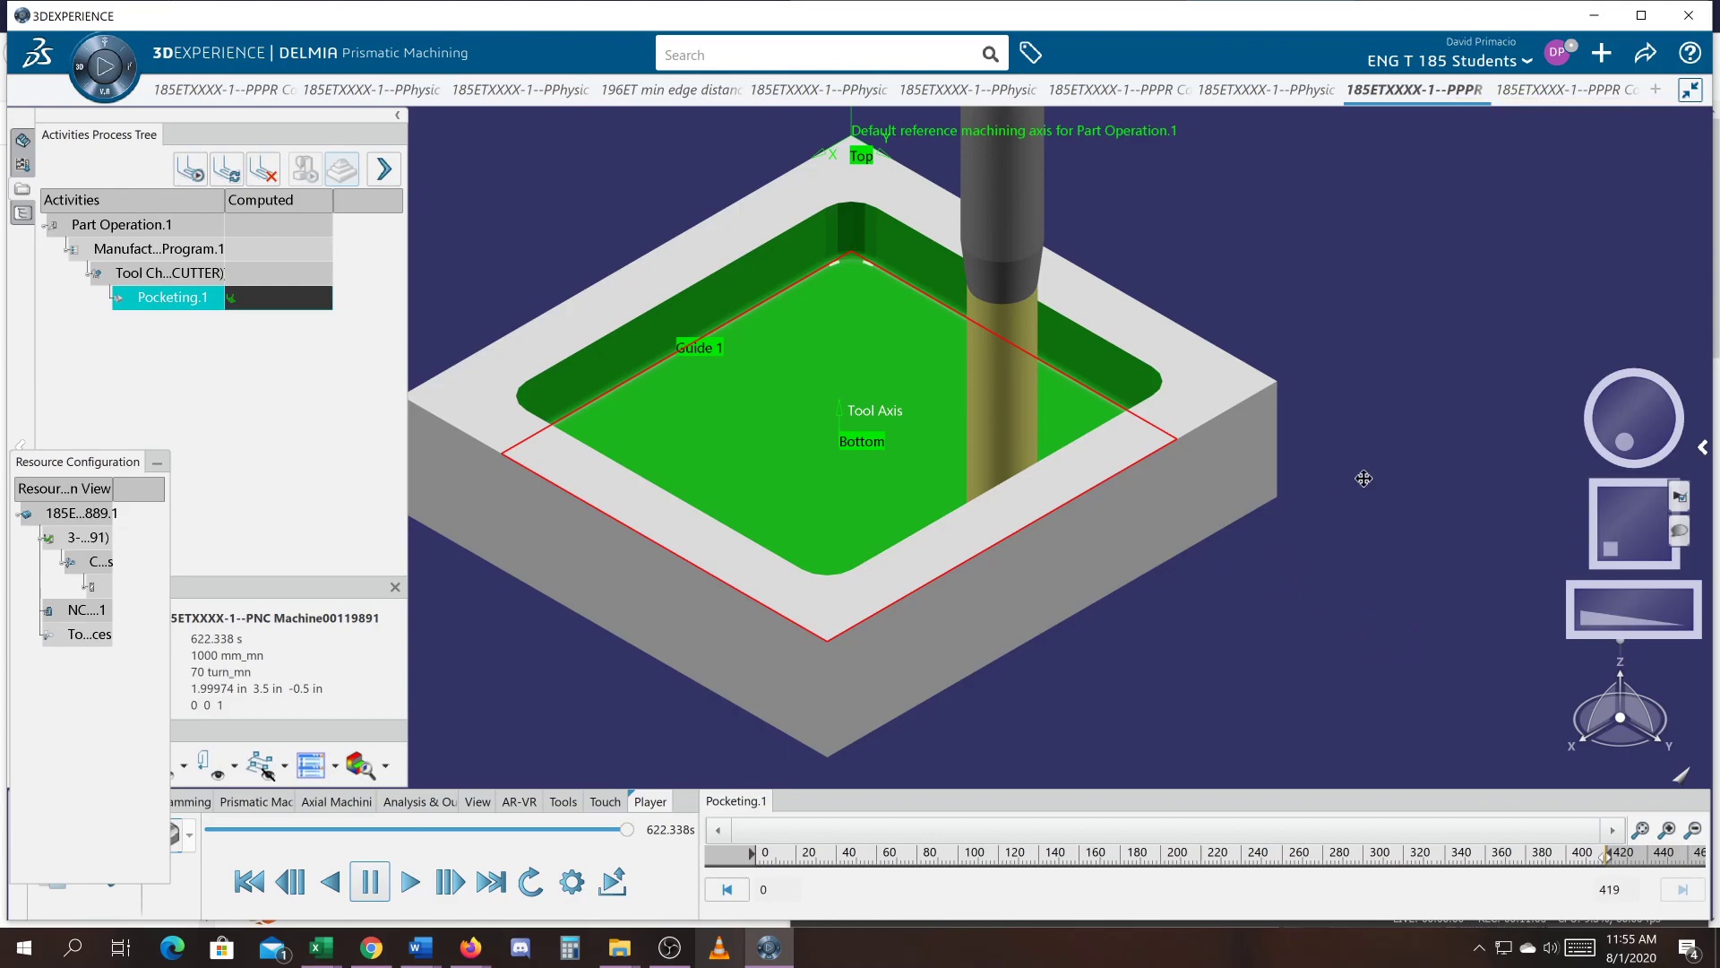
{"action": "scroll", "coordinate": [1290, 529], "scroll_direction": "down", "scroll_amount": 5}
{"action": "scroll", "coordinate": [1308, 529], "scroll_direction": "up", "scroll_amount": 2}
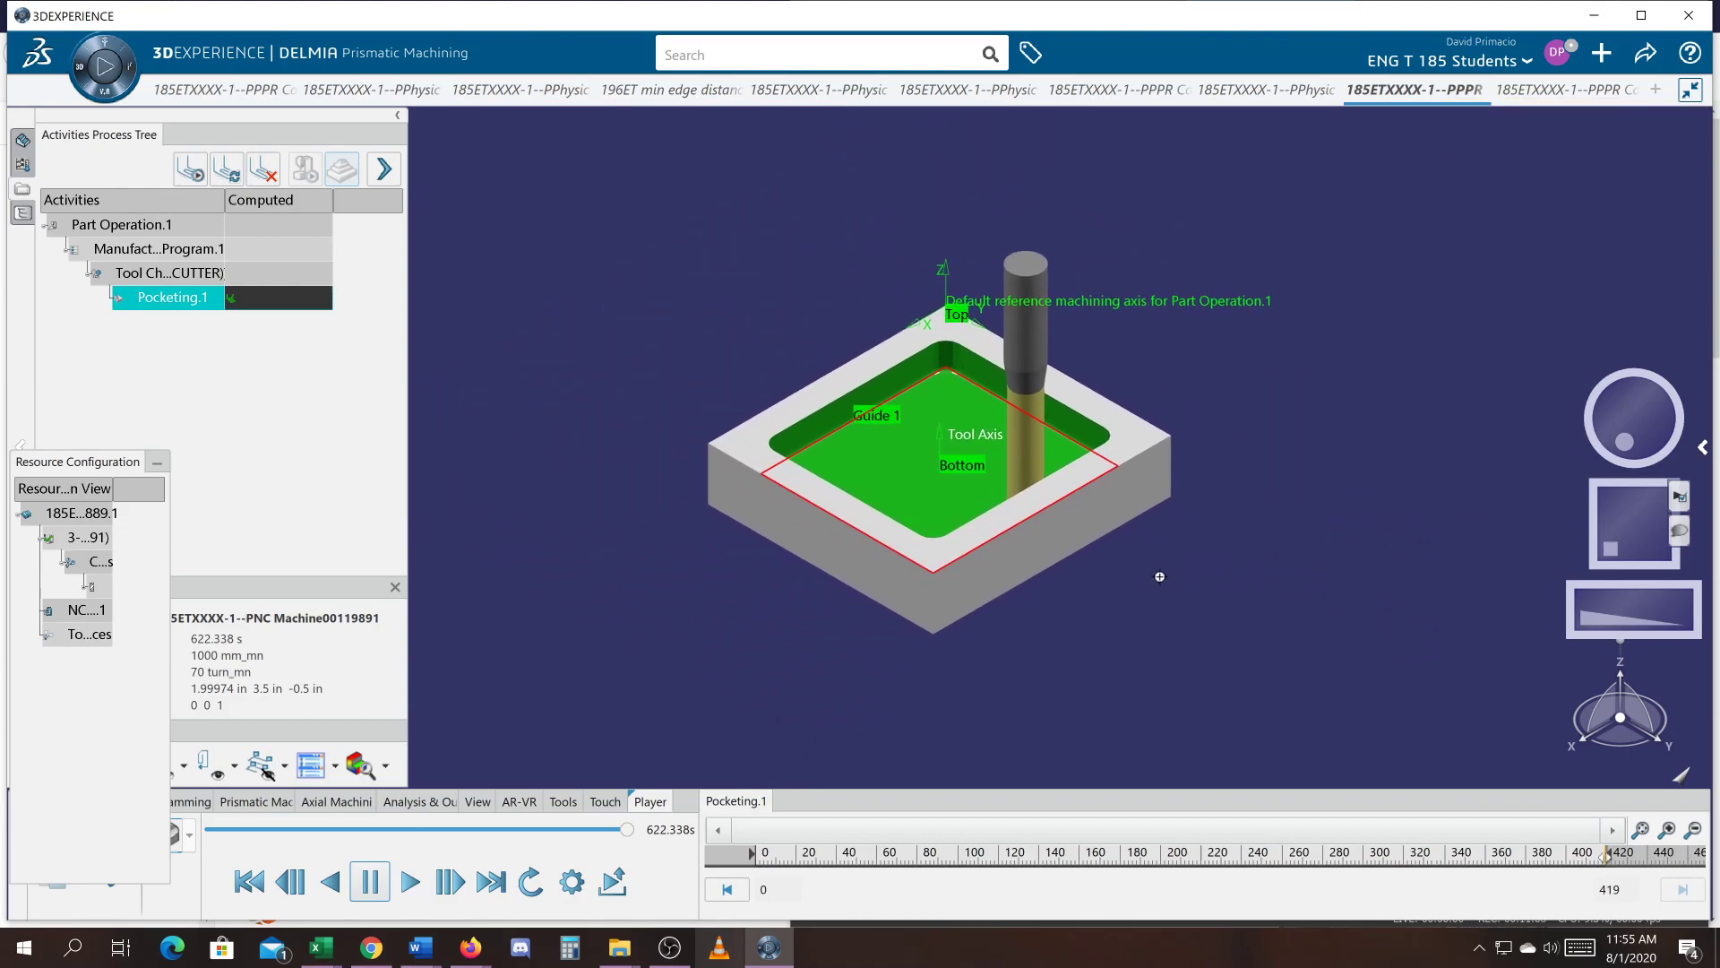
{"action": "scroll", "coordinate": [1165, 578], "scroll_direction": "down", "scroll_amount": 1}
{"action": "scroll", "coordinate": [1283, 566], "scroll_direction": "up", "scroll_amount": 1}
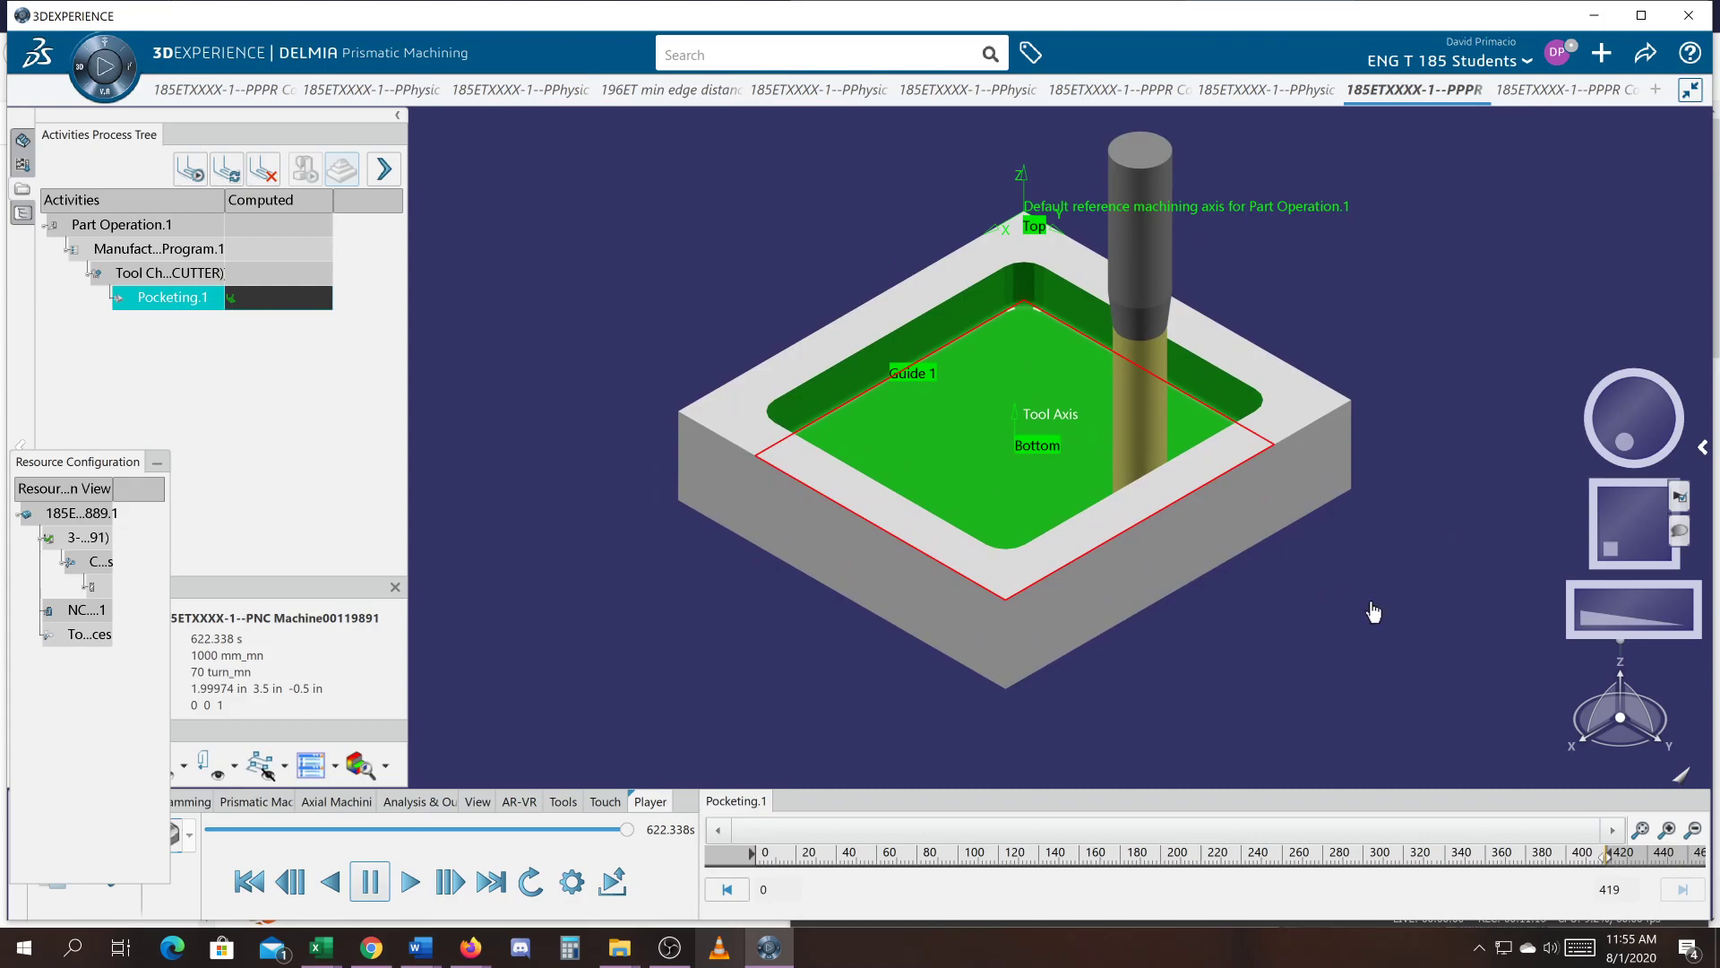
{"action": "scroll", "coordinate": [1254, 659], "scroll_direction": "up", "scroll_amount": 2}
{"action": "scroll", "coordinate": [1252, 652], "scroll_direction": "up", "scroll_amount": 1}
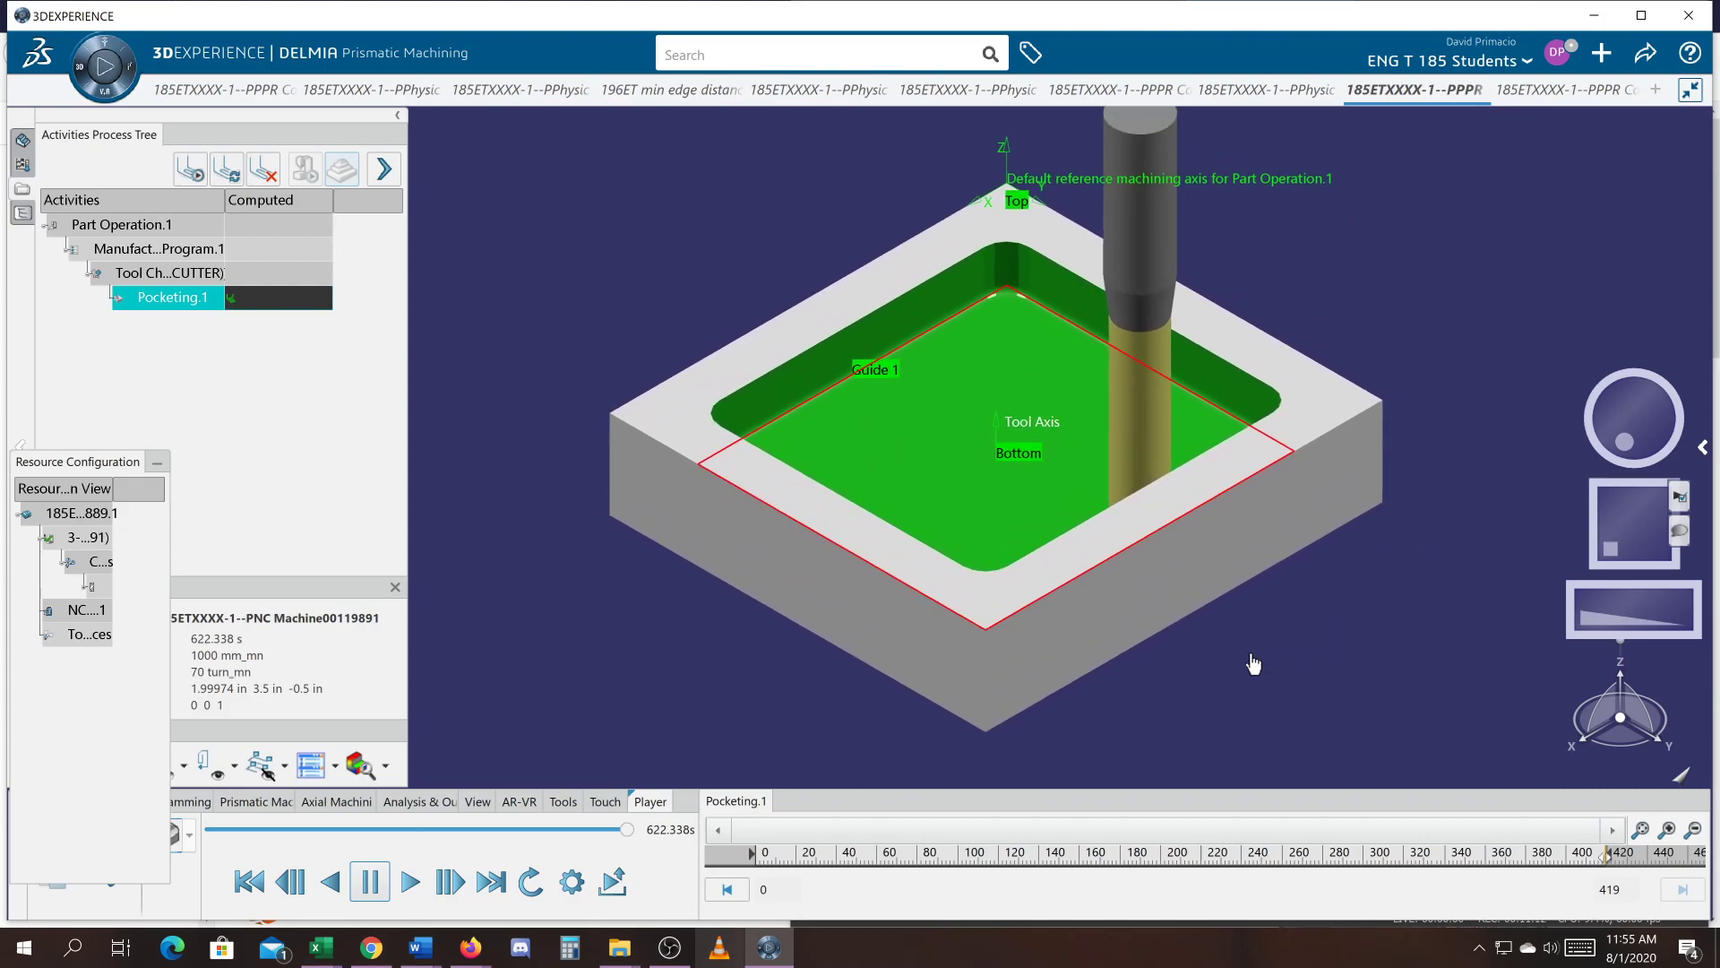
{"action": "middle_click_drag", "start_coordinate": [1264, 632], "coordinate": [1259, 635]}
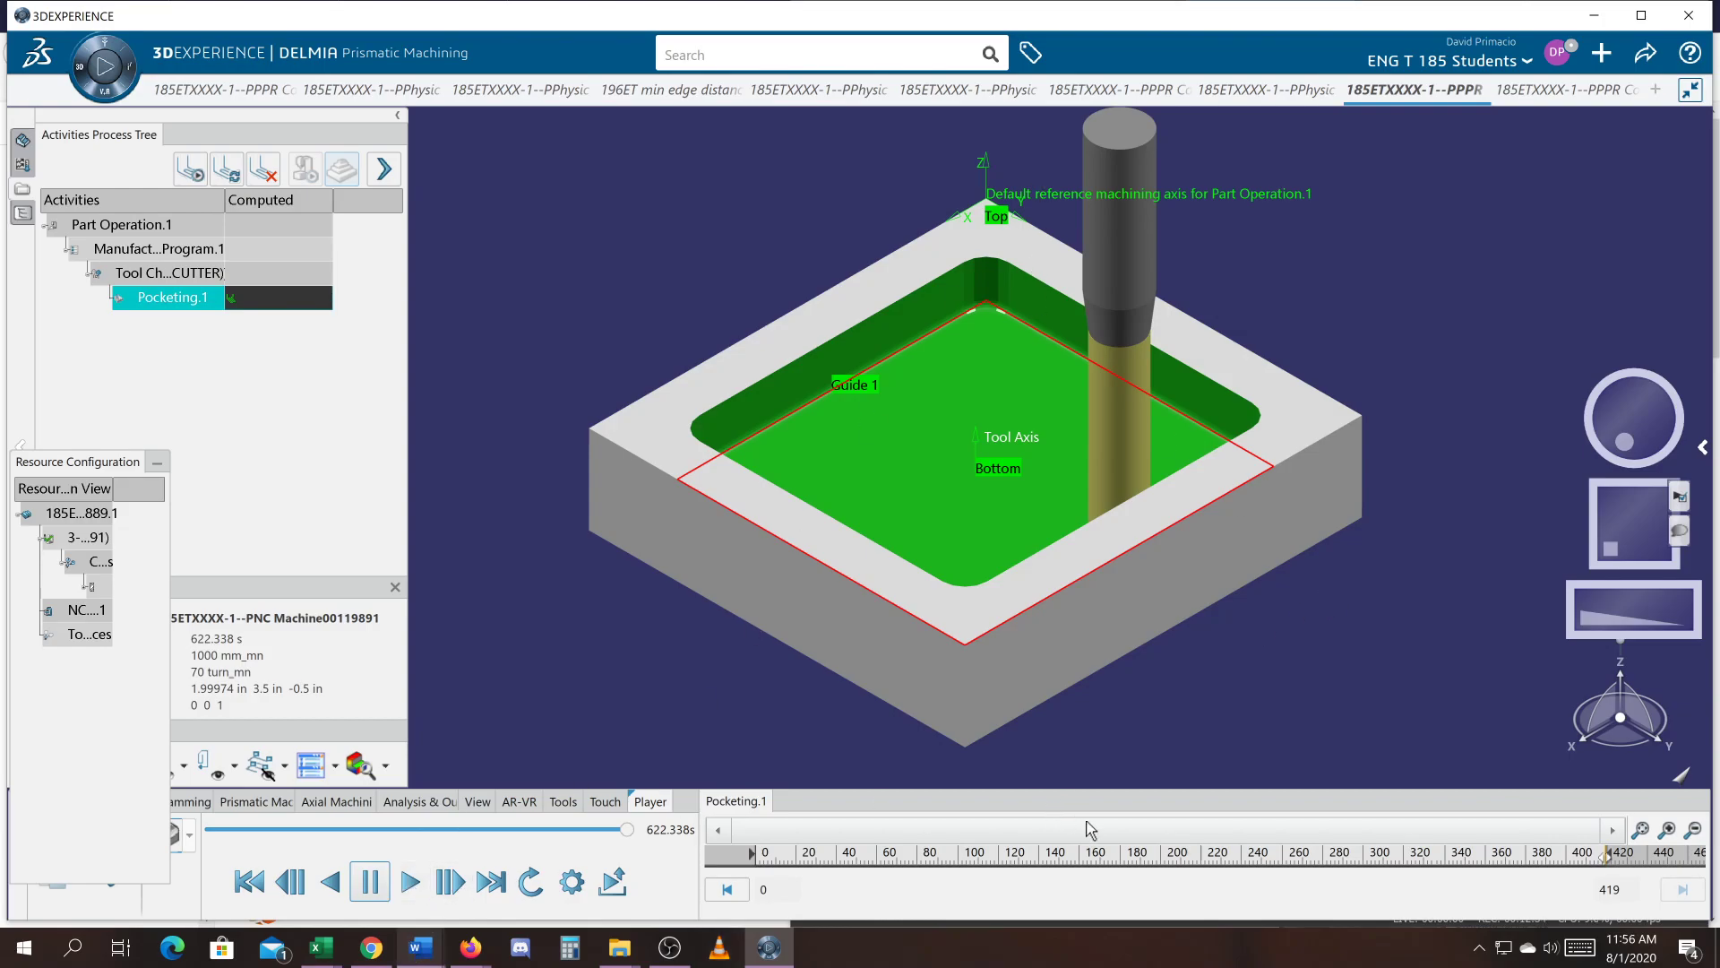
Reduce the simulation's effective step size to 0.001 s, close the simulation options, and replay the pocketing tool path.
{"action": "left_click", "coordinate": [571, 885]}
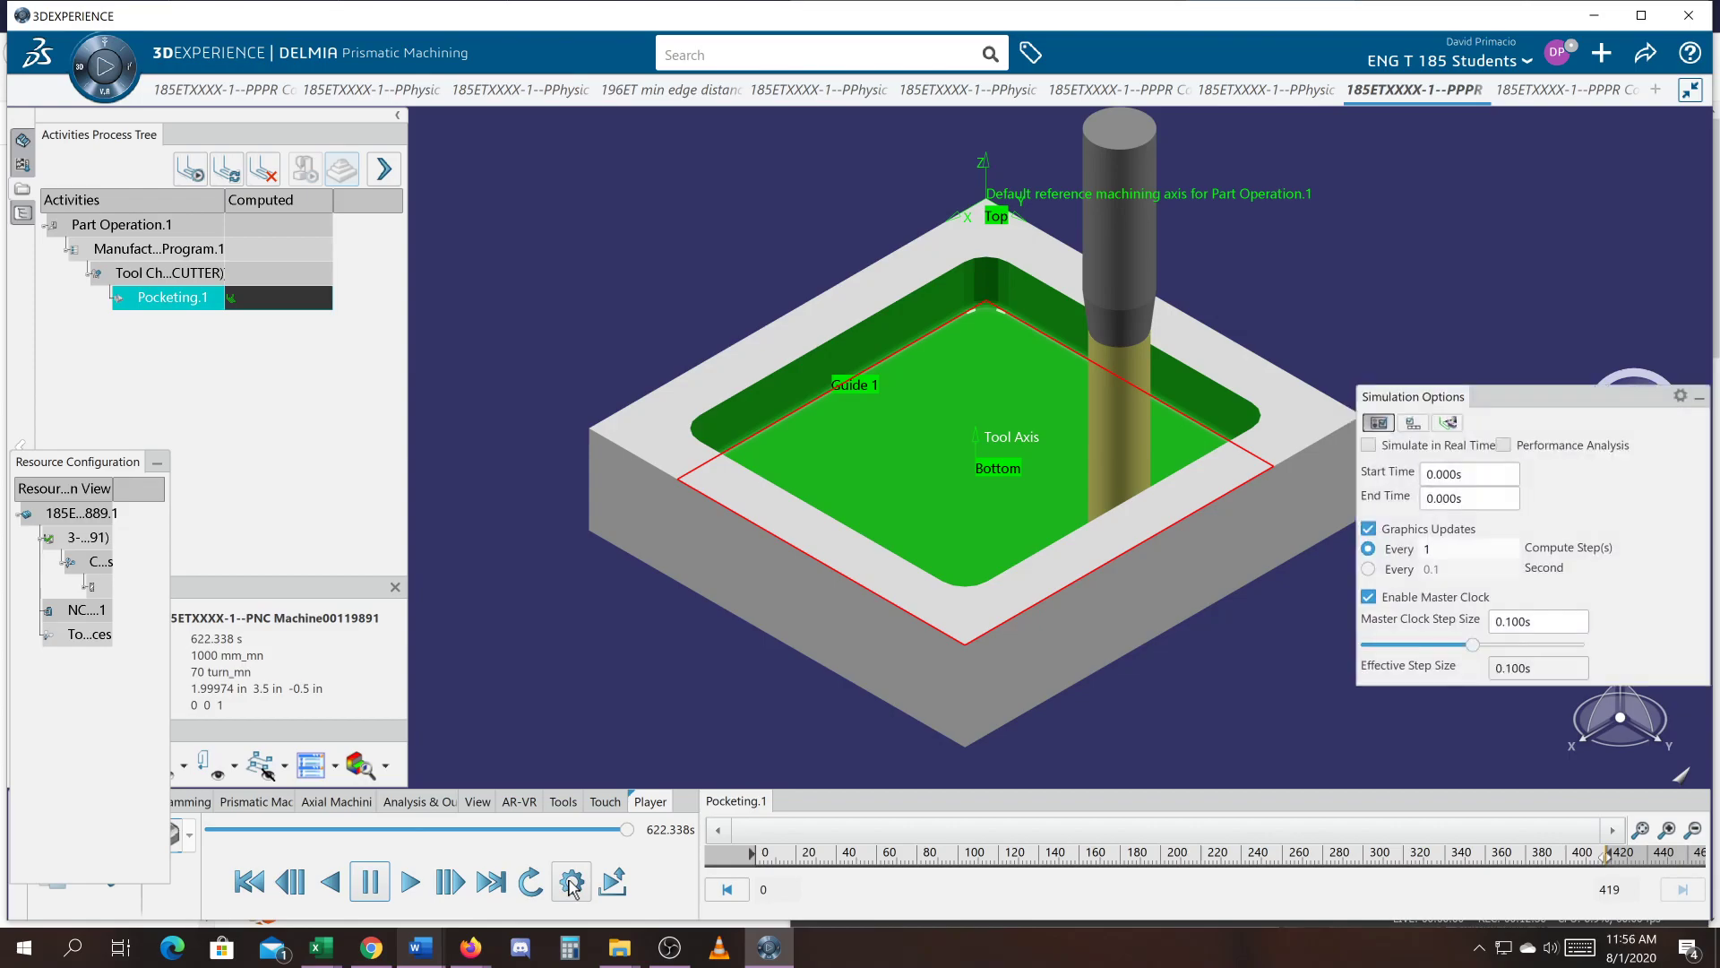
{"action": "mouse_move", "coordinate": [1471, 644]}
{"action": "left_click_drag", "start_coordinate": [1471, 644], "coordinate": [1317, 650]}
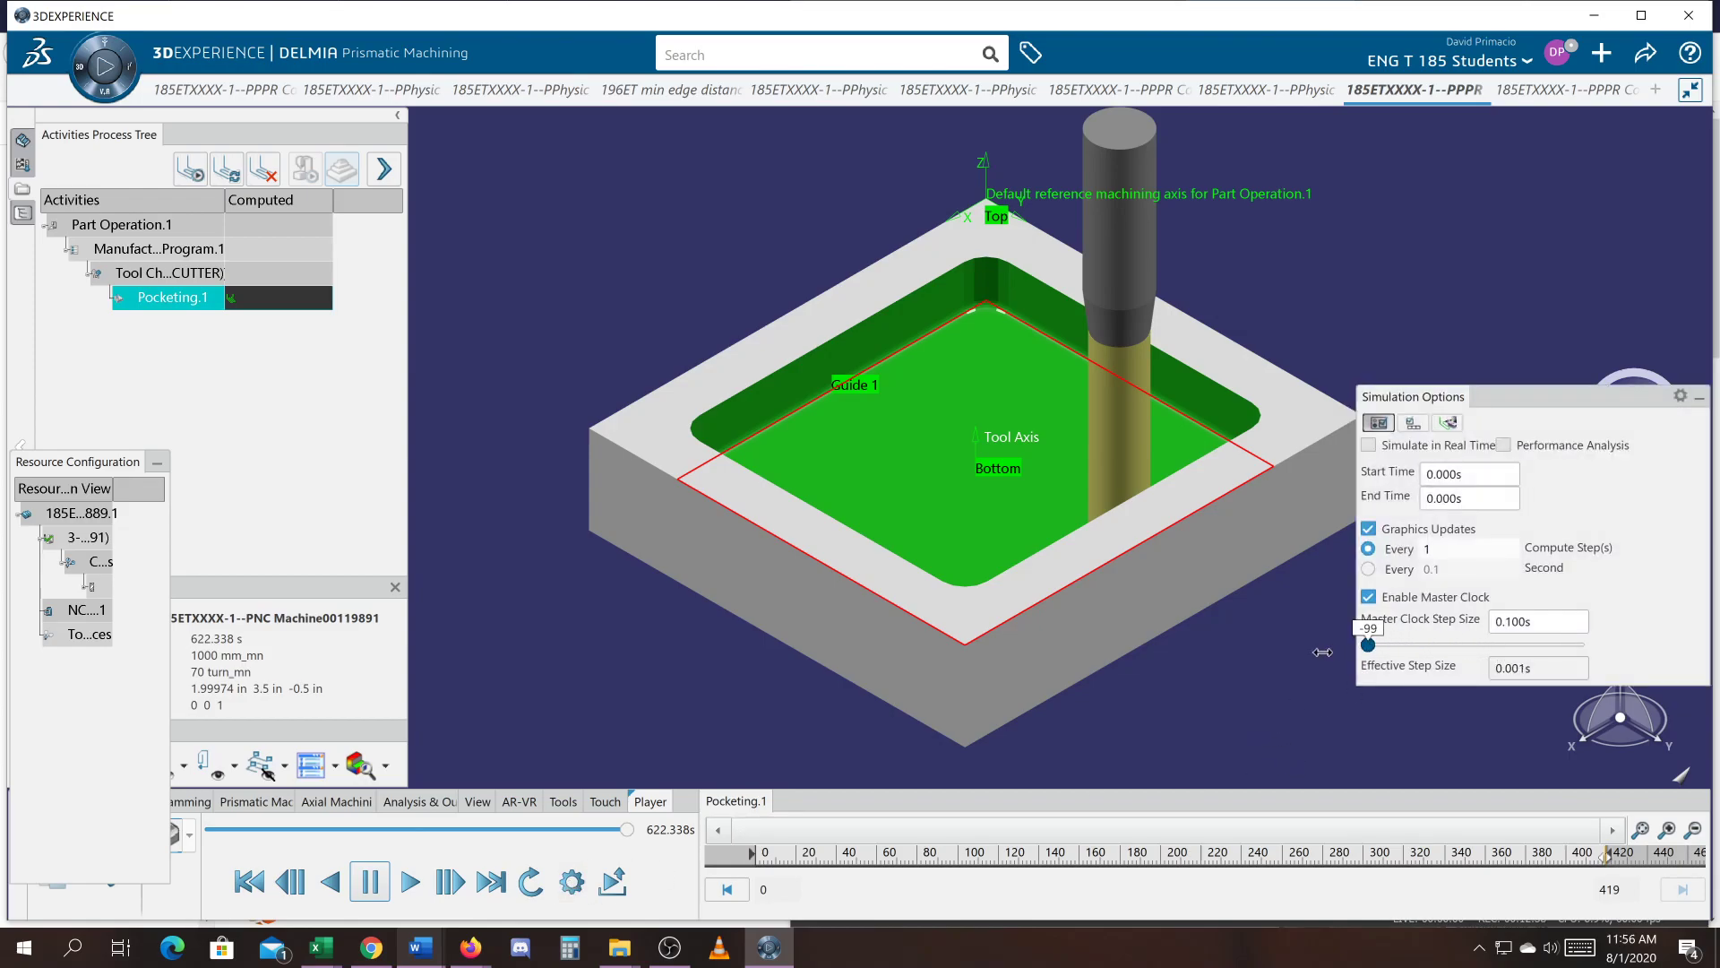
{"action": "left_click", "coordinate": [1700, 397]}
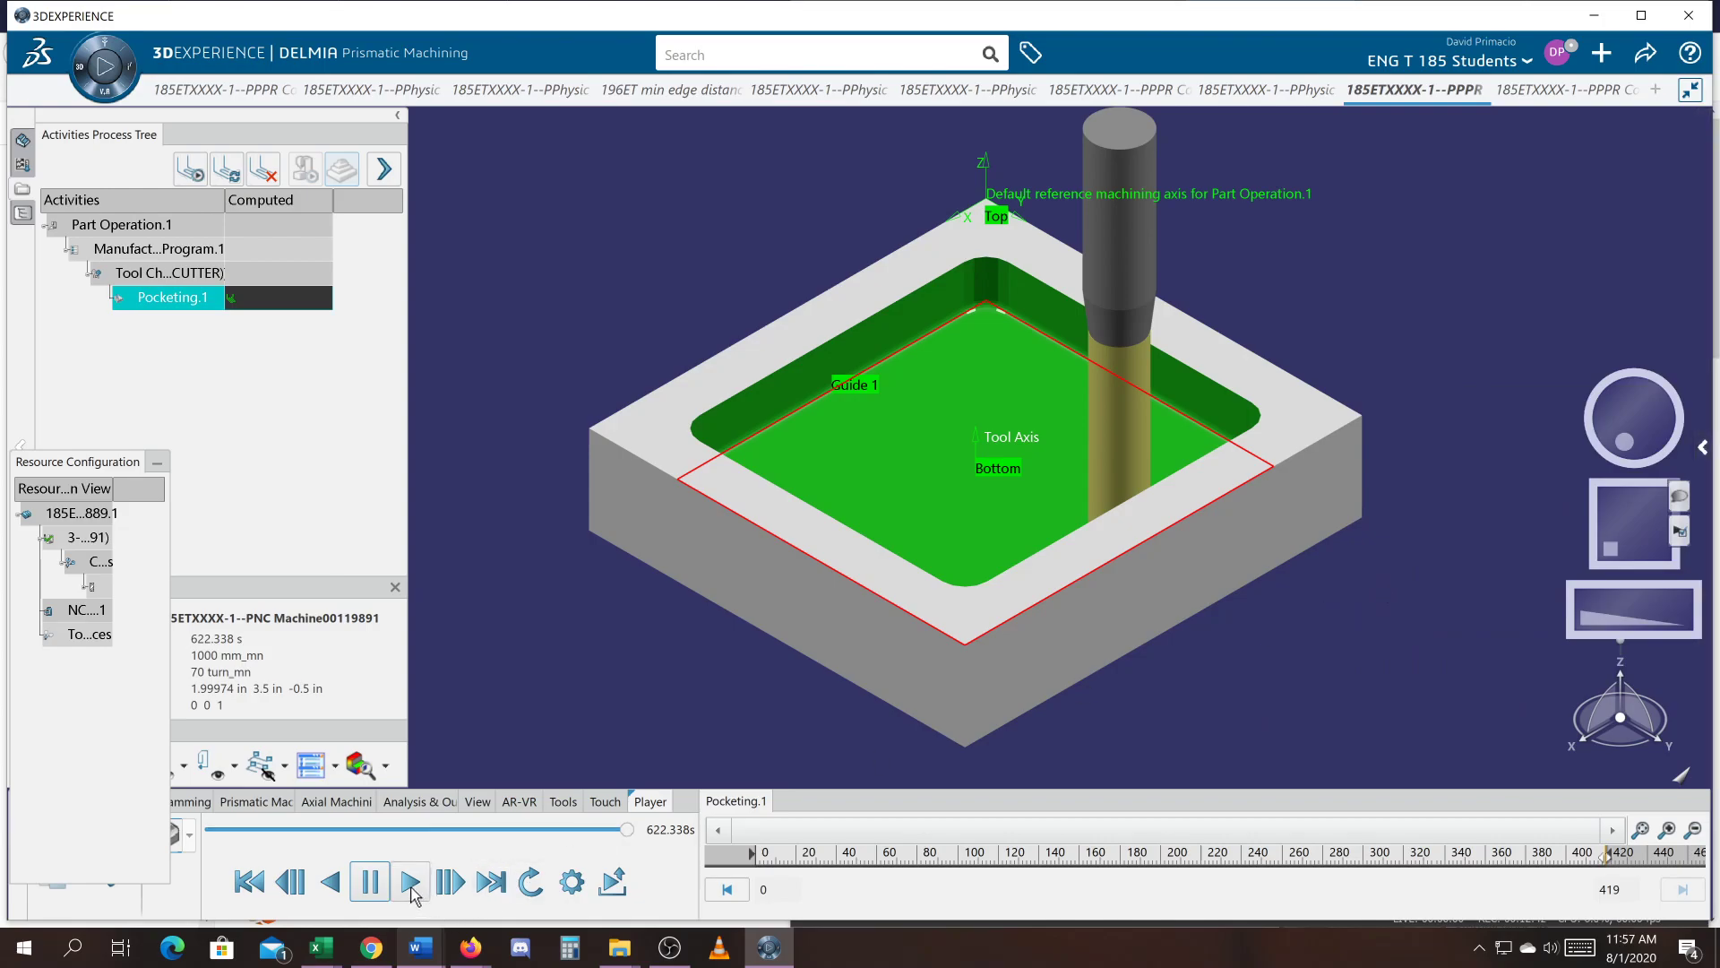
{"action": "left_click", "coordinate": [410, 886]}
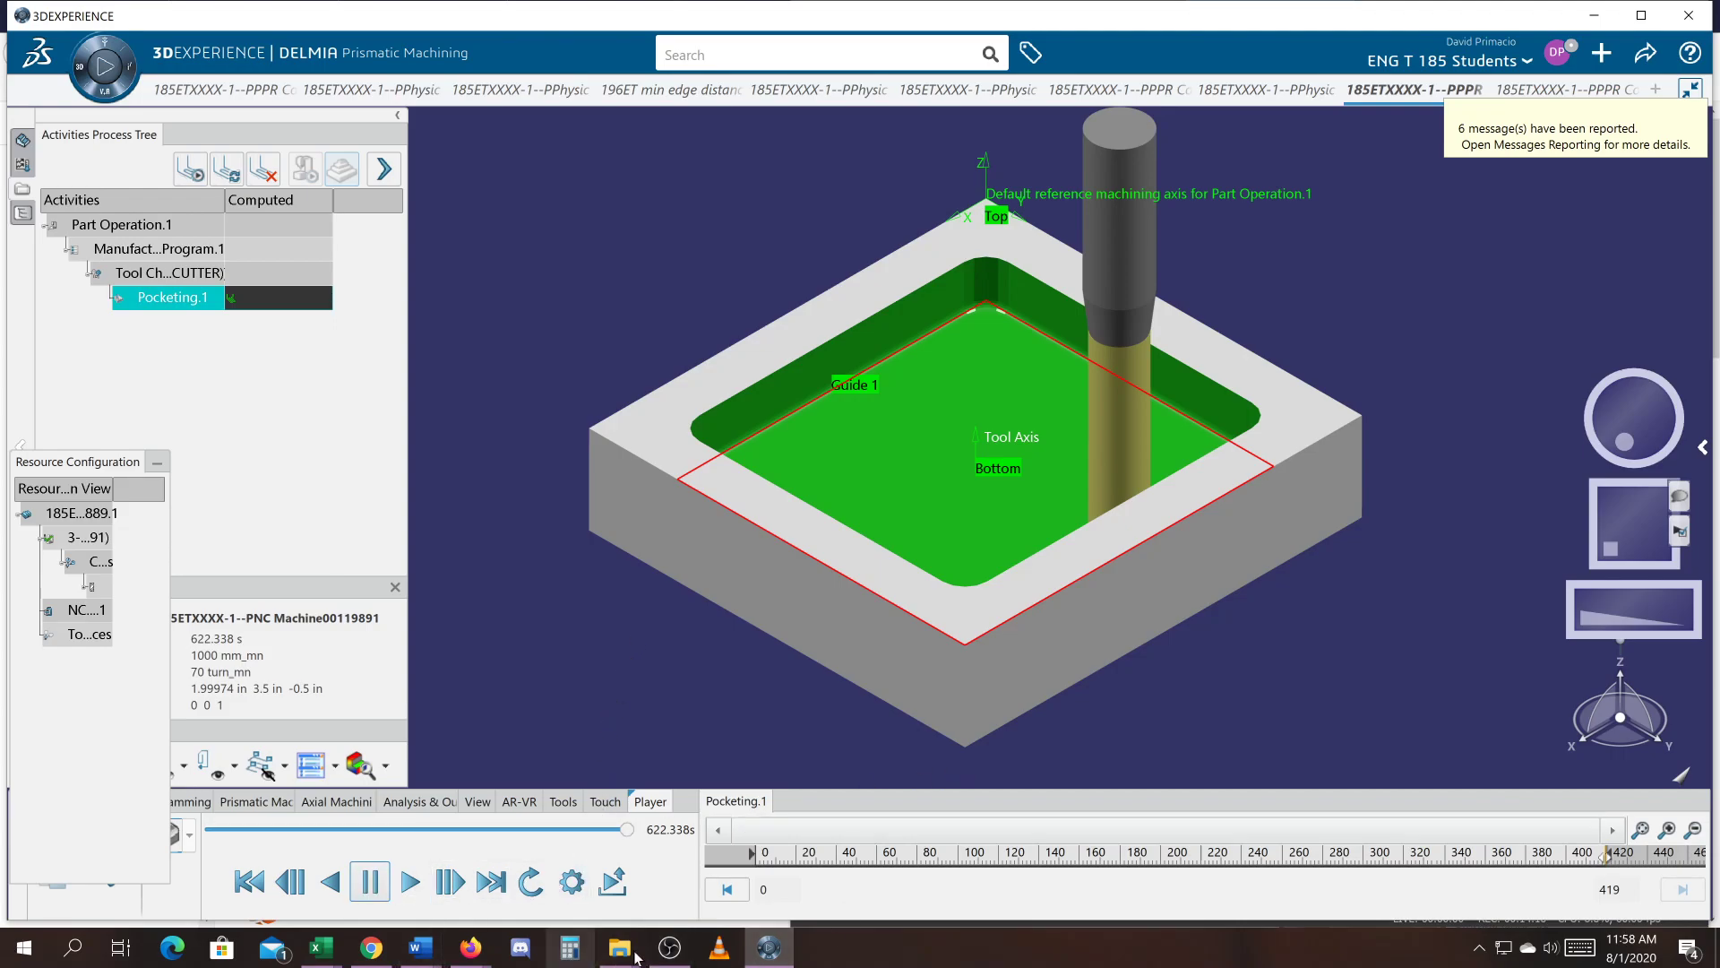
{"action": "left_click", "coordinate": [670, 947]}
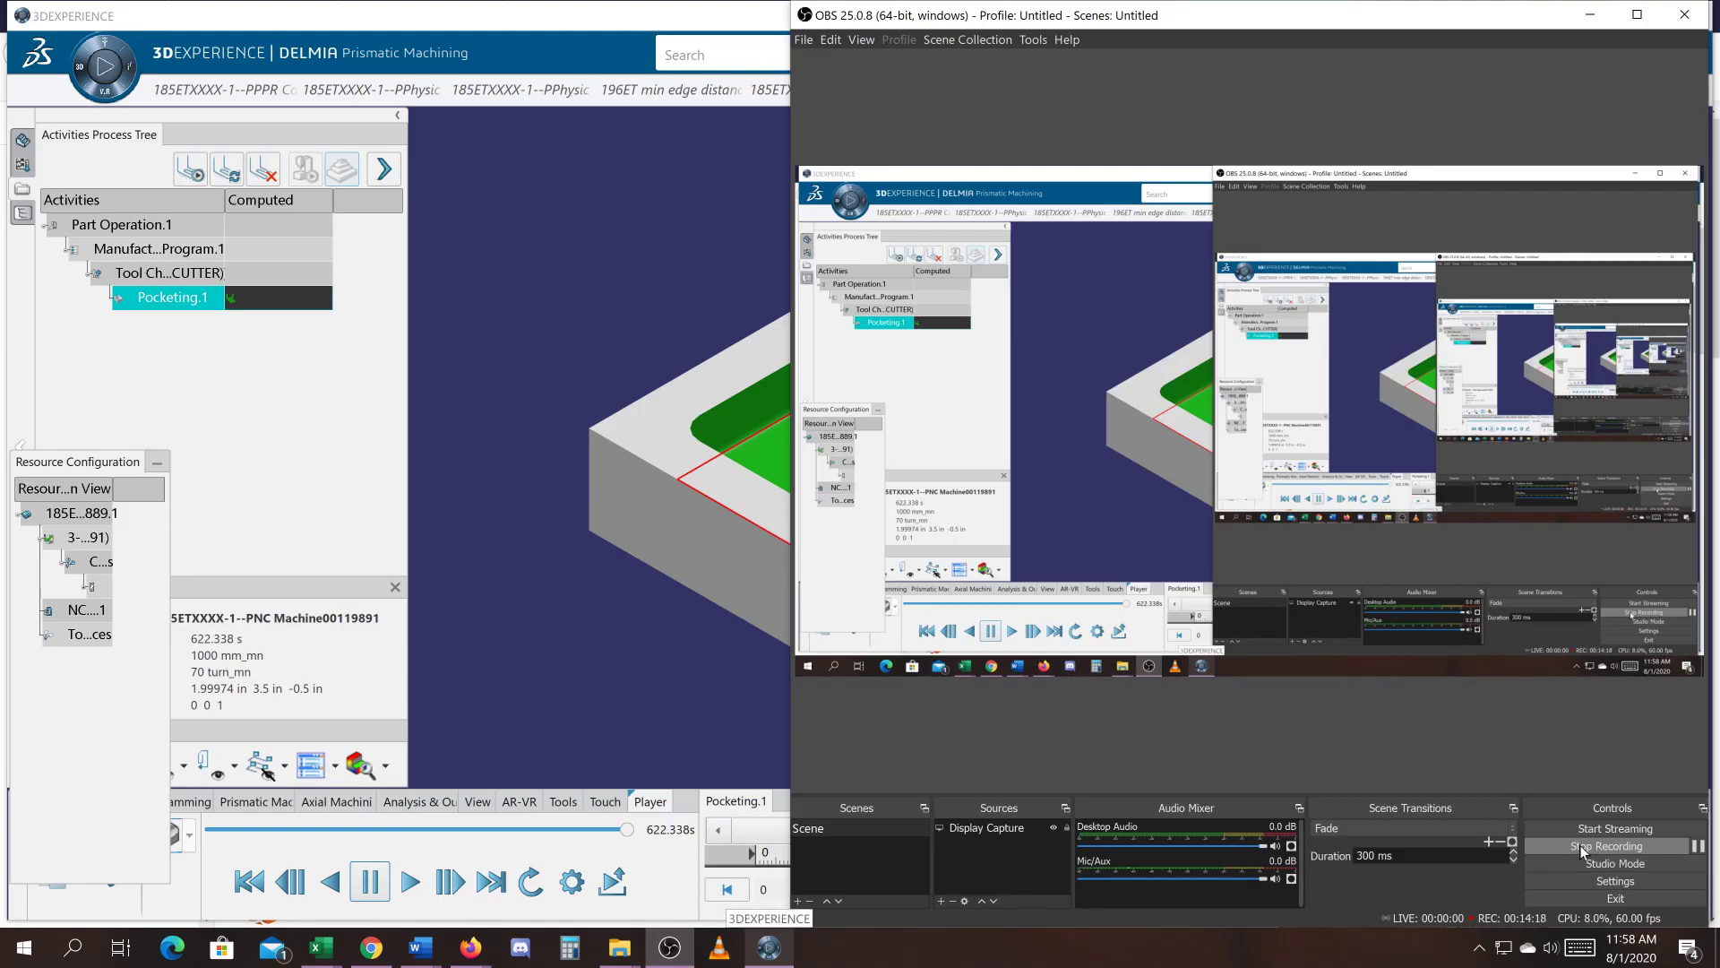